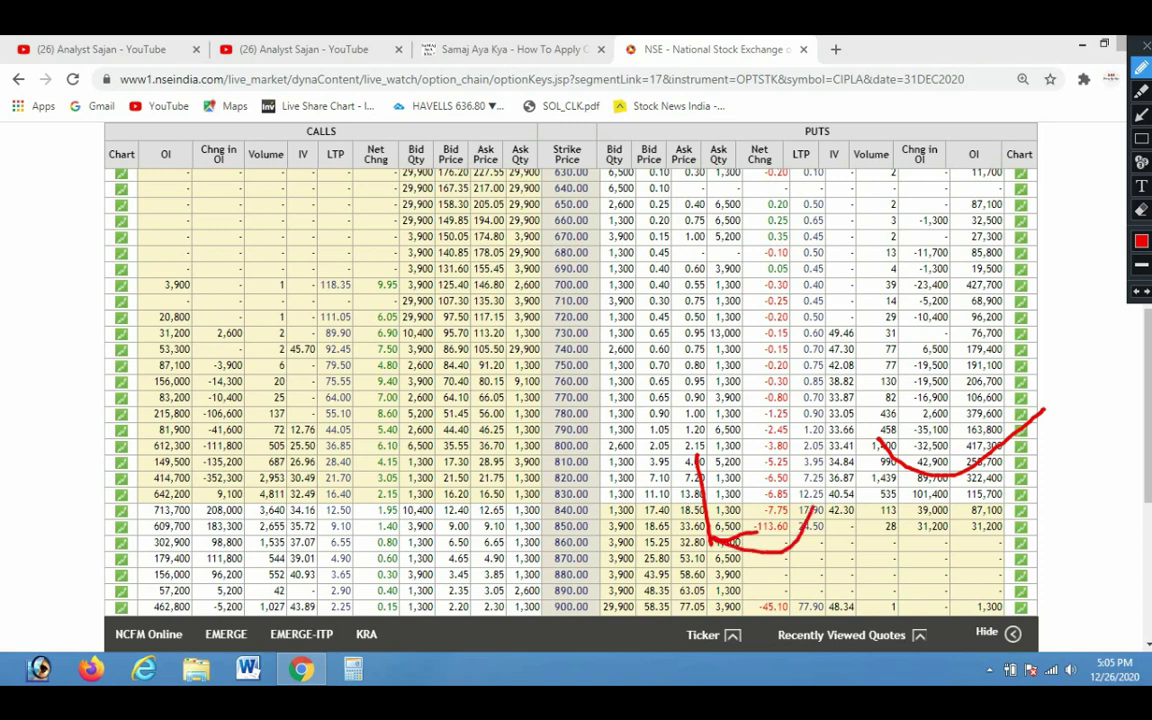
# Complete the red upward arrow over the puts columns and sketch a falling trendline with lower highs over the calls columns
pyautogui.moveTo(842, 314); pyautogui.dragTo(899, 391)
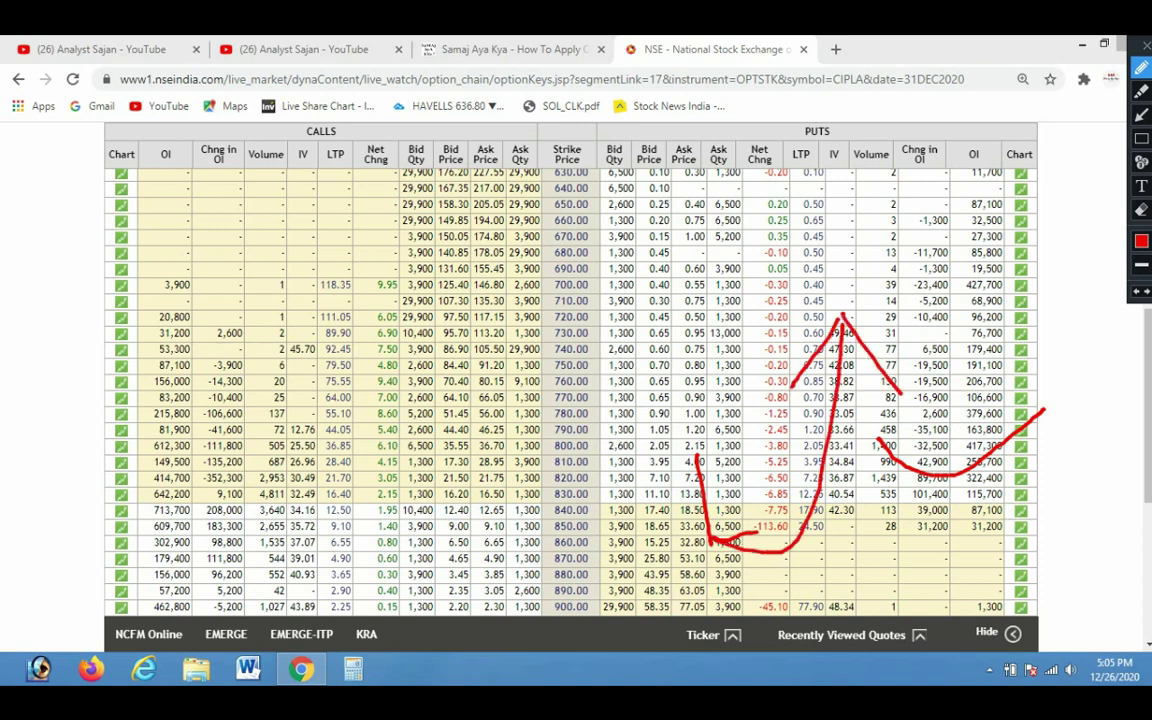
pyautogui.moveTo(862, 333); pyautogui.dragTo(1003, 307)
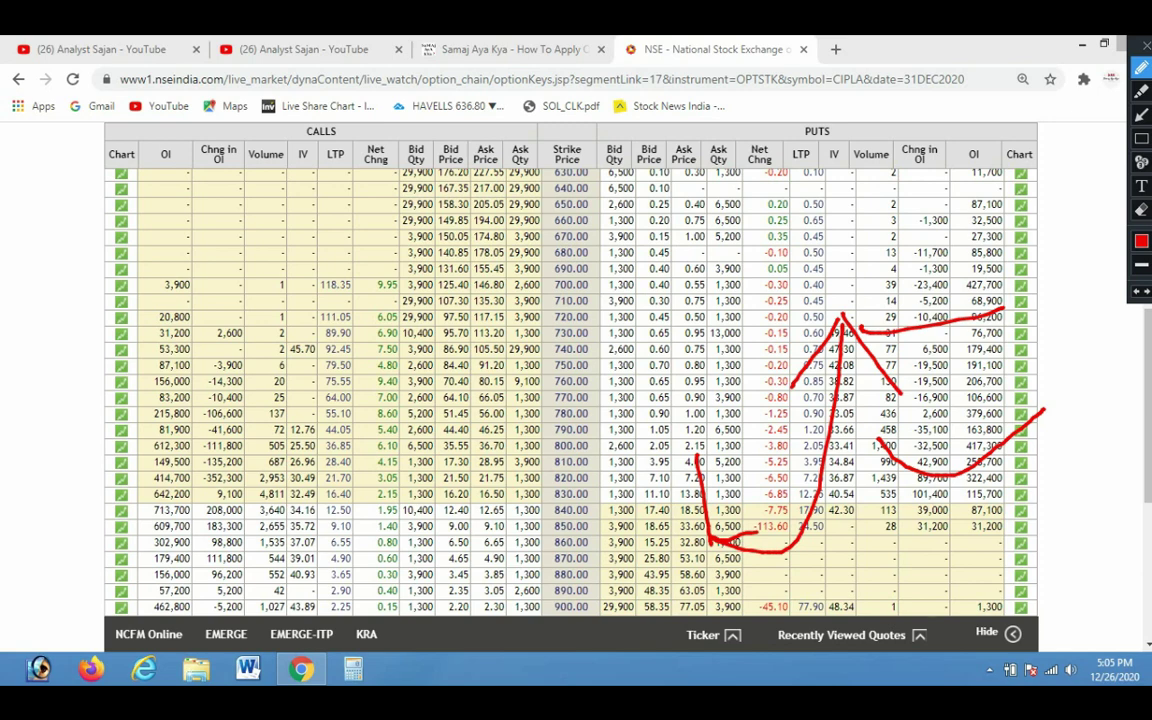
pyautogui.moveTo(138, 251); pyautogui.dragTo(381, 545)
pyautogui.moveTo(192, 447)
pyautogui.mouseDown()
pyautogui.moveTo(200, 322)
pyautogui.moveTo(258, 550)
pyautogui.moveTo(283, 430)
pyautogui.moveTo(307, 578)
pyautogui.mouseUp()
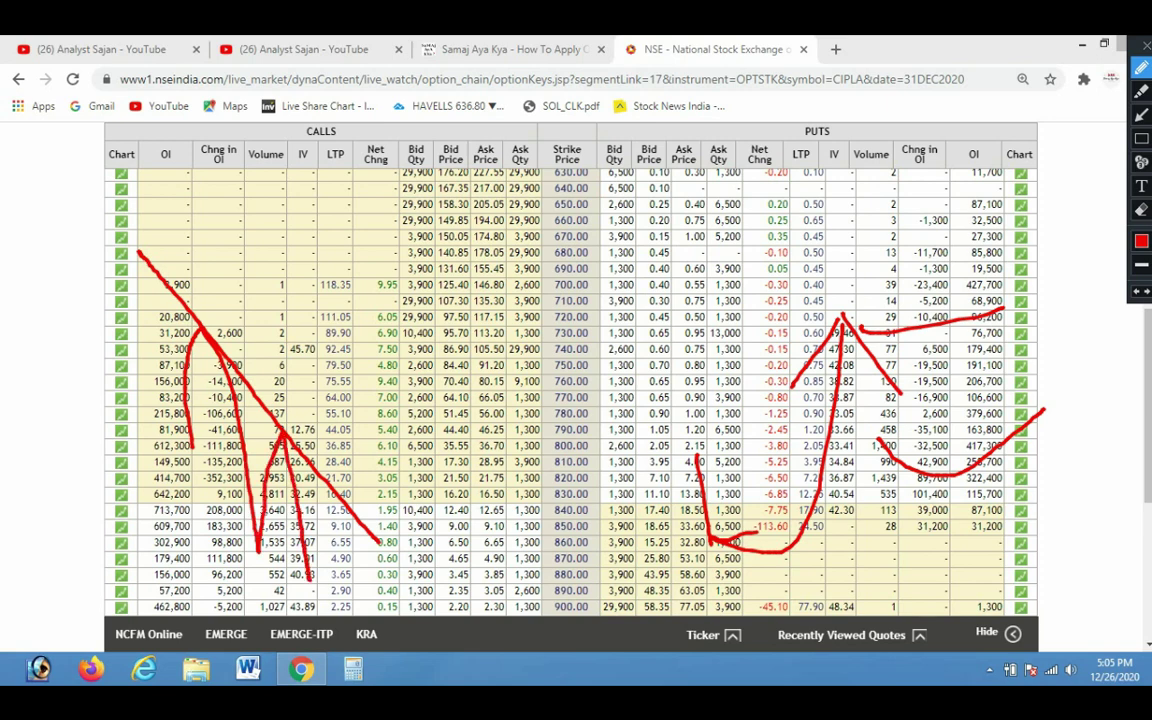
# Sketch a breakout above the falling trendline with upward arrows over the calls, and add a rising arrow over the put Volume column
pyautogui.moveTo(821, 587)
pyautogui.mouseDown()
pyautogui.moveTo(884, 466)
pyautogui.moveTo(865, 478)
pyautogui.mouseUp()
pyautogui.moveTo(309, 577)
pyautogui.mouseDown()
pyautogui.moveTo(359, 504)
pyautogui.moveTo(363, 470)
pyautogui.moveTo(347, 494)
pyautogui.moveTo(415, 508)
pyautogui.mouseUp()
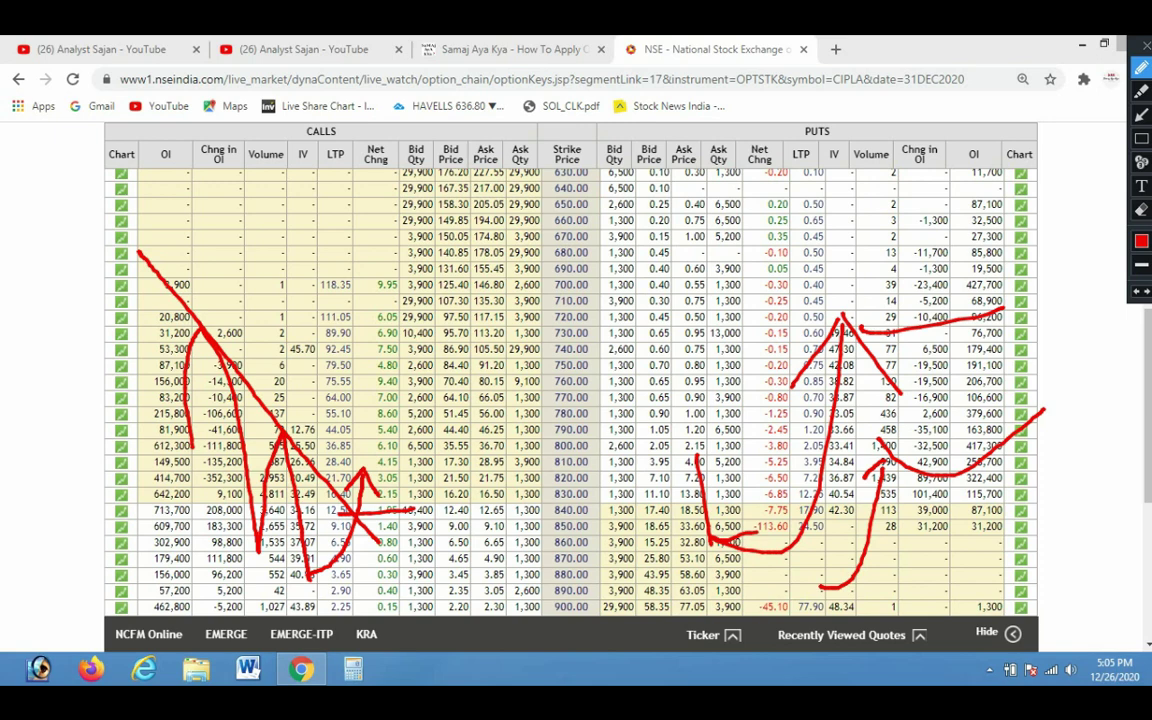
pyautogui.moveTo(356, 498); pyautogui.dragTo(390, 520)
pyautogui.moveTo(663, 566); pyautogui.dragTo(790, 549)
pyautogui.moveTo(360, 505); pyautogui.dragTo(408, 332)
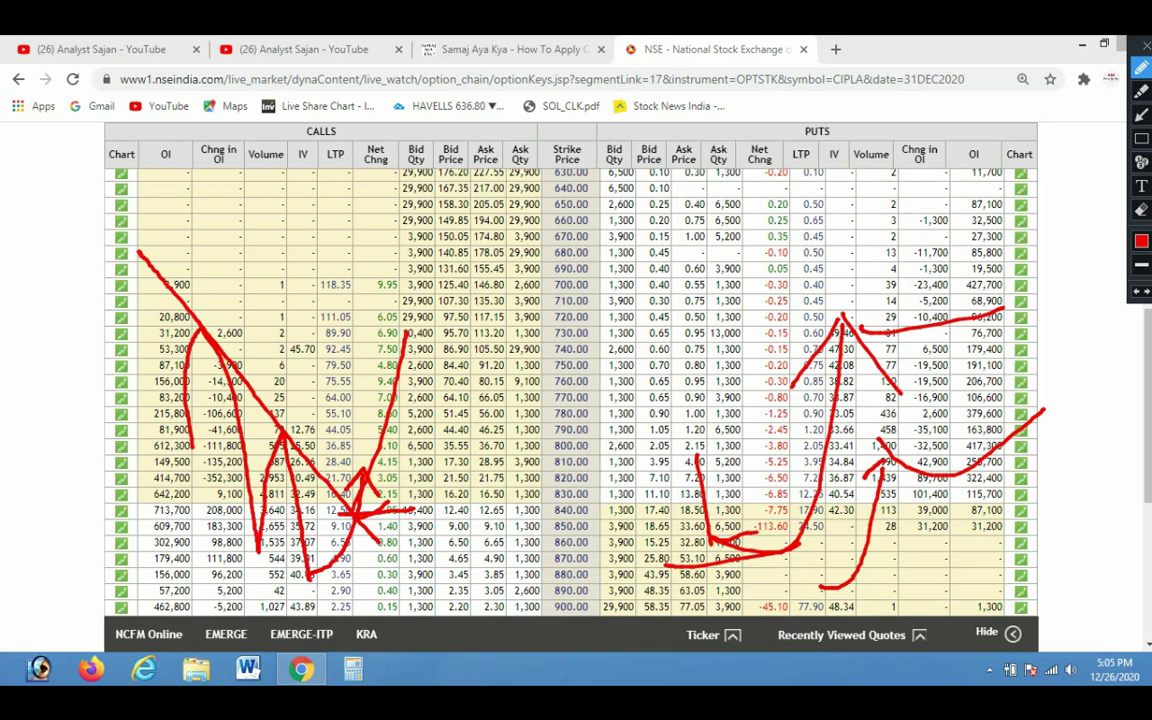
# Mark the put change-in-OI and OI values around strikes 780 to 820, the trendline breakout point, and the 700 strike put bid
pyautogui.moveTo(928, 414); pyautogui.dragTo(1052, 393)
pyautogui.moveTo(379, 490); pyautogui.dragTo(476, 472)
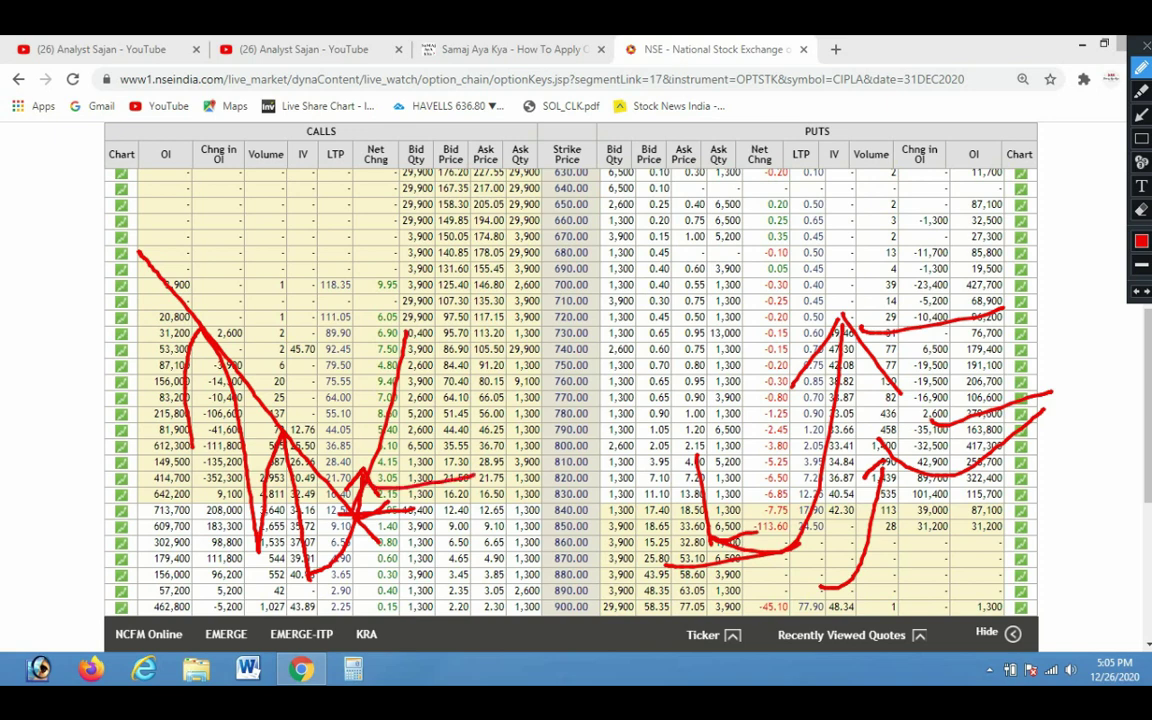
pyautogui.moveTo(935, 480); pyautogui.dragTo(1094, 400)
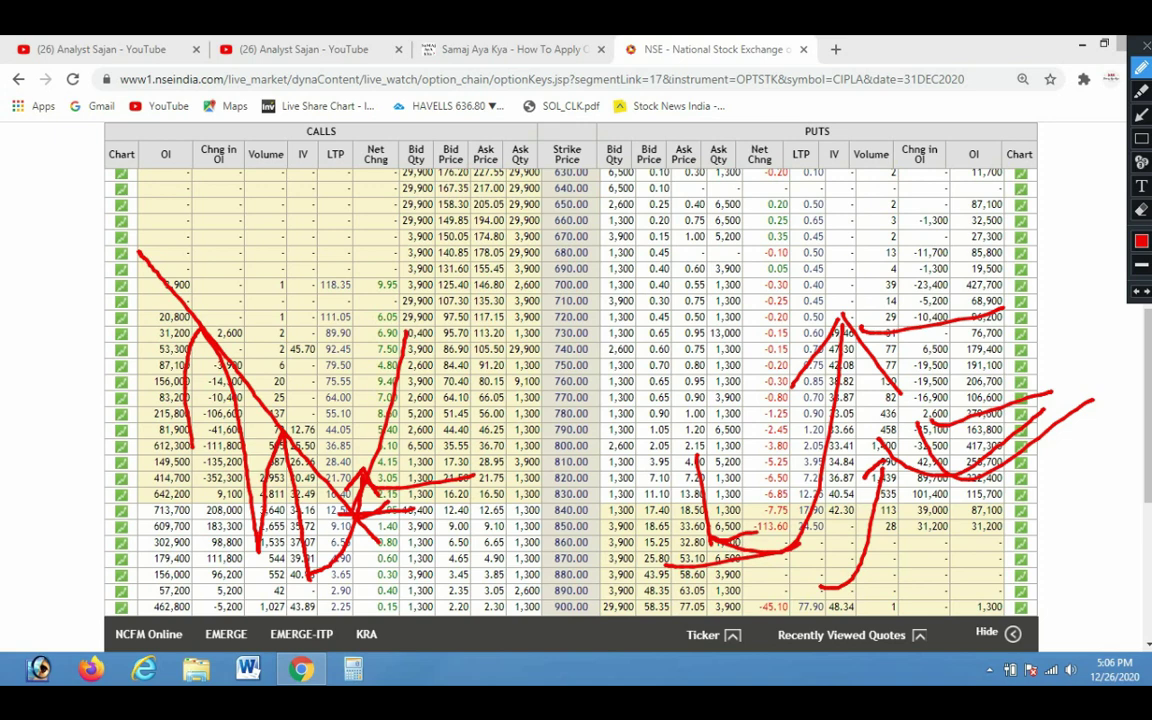
pyautogui.moveTo(936, 455); pyautogui.dragTo(1022, 424)
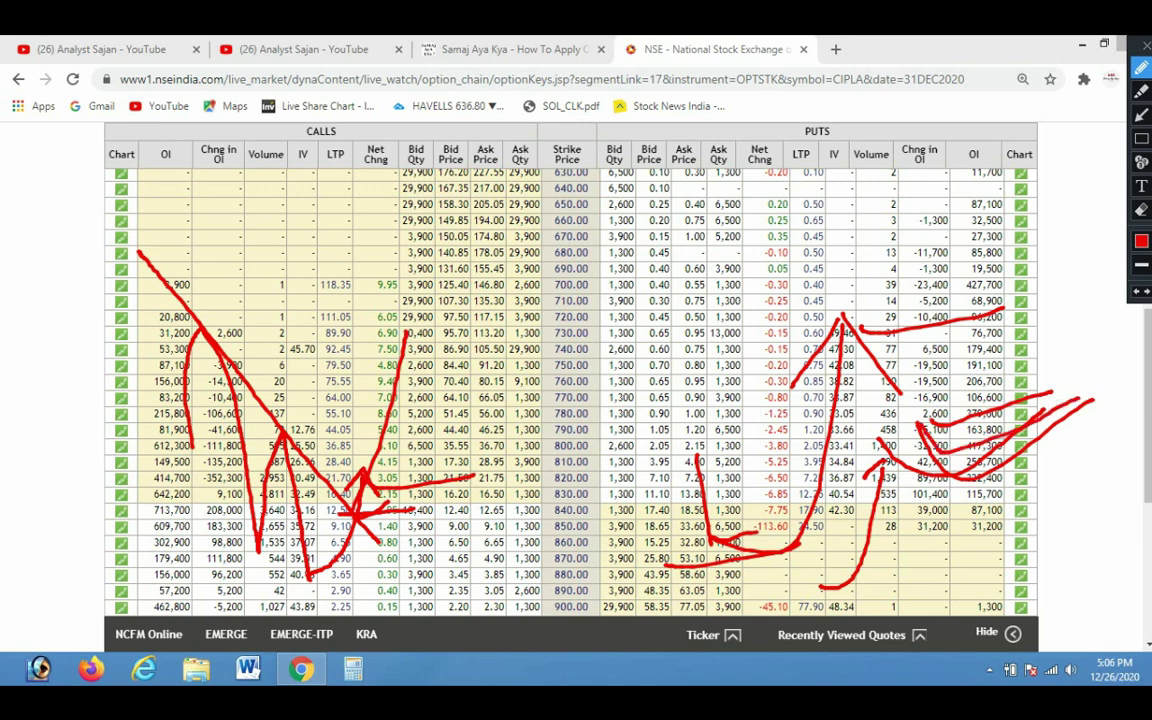
pyautogui.moveTo(455, 478); pyautogui.dragTo(511, 440)
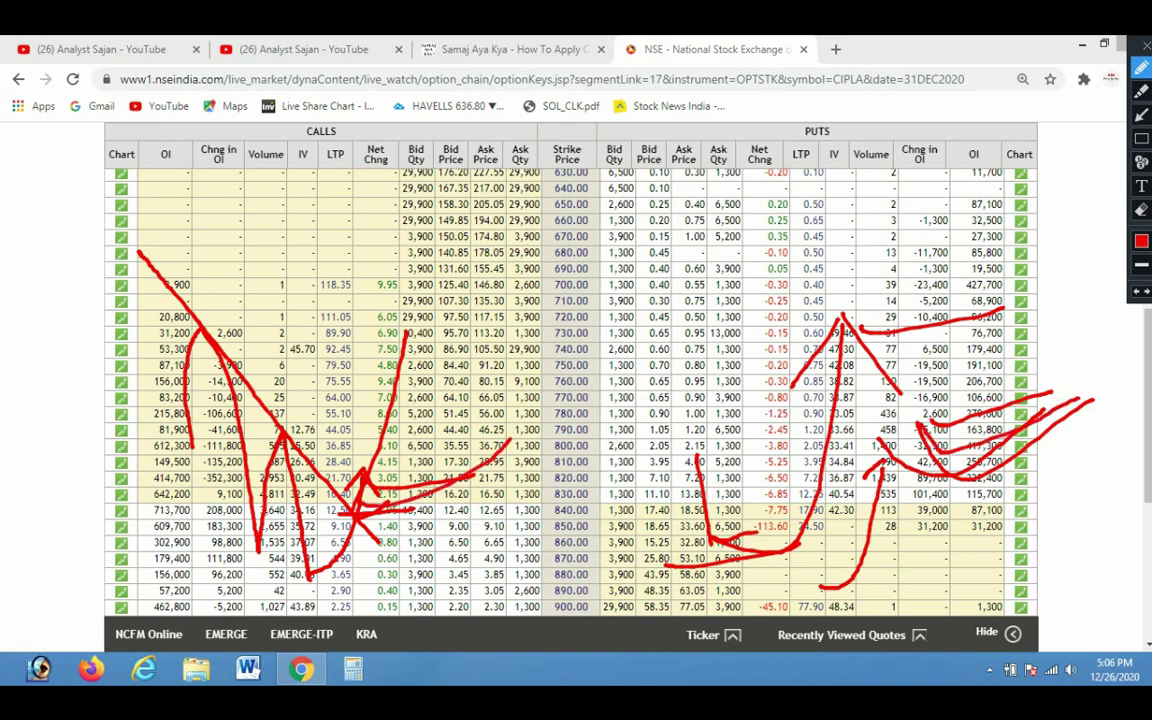
pyautogui.moveTo(610, 289); pyautogui.dragTo(729, 283)
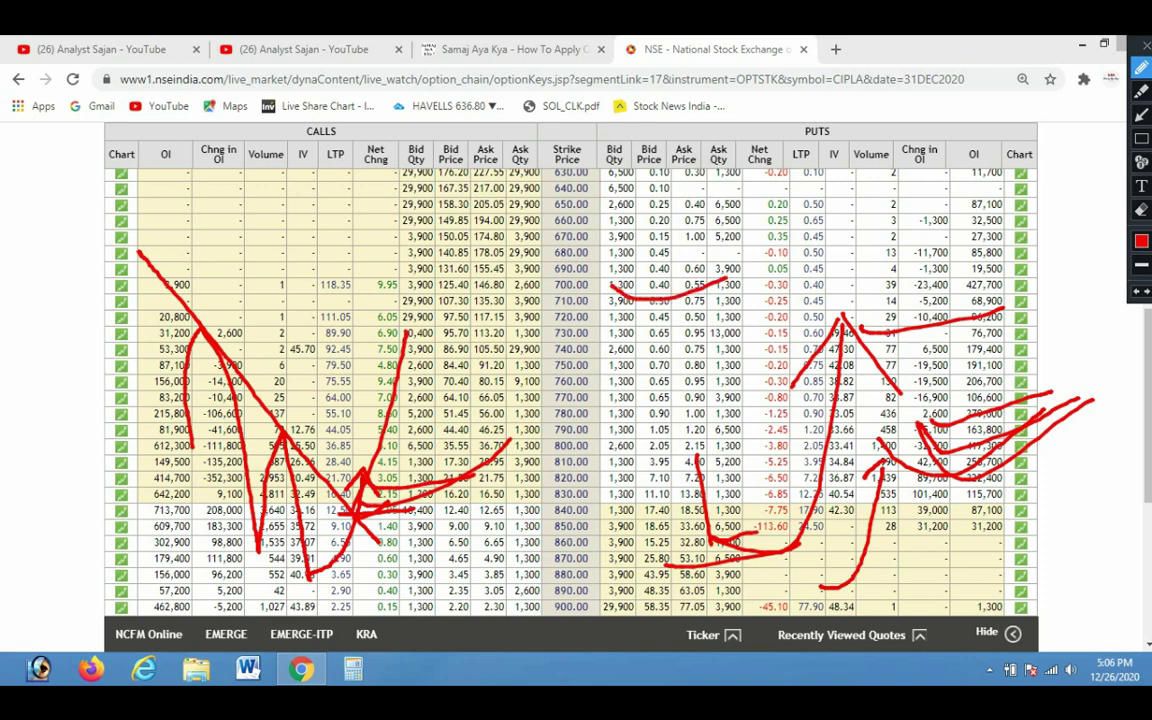
# Sketch a sideways zigzag from the breakout point across the 850 to 890 strike rows, and close the drawing overlay
pyautogui.moveTo(306, 512)
pyautogui.mouseDown()
pyautogui.moveTo(322, 505)
pyautogui.moveTo(378, 530)
pyautogui.moveTo(597, 572)
pyautogui.moveTo(632, 552)
pyautogui.mouseUp()
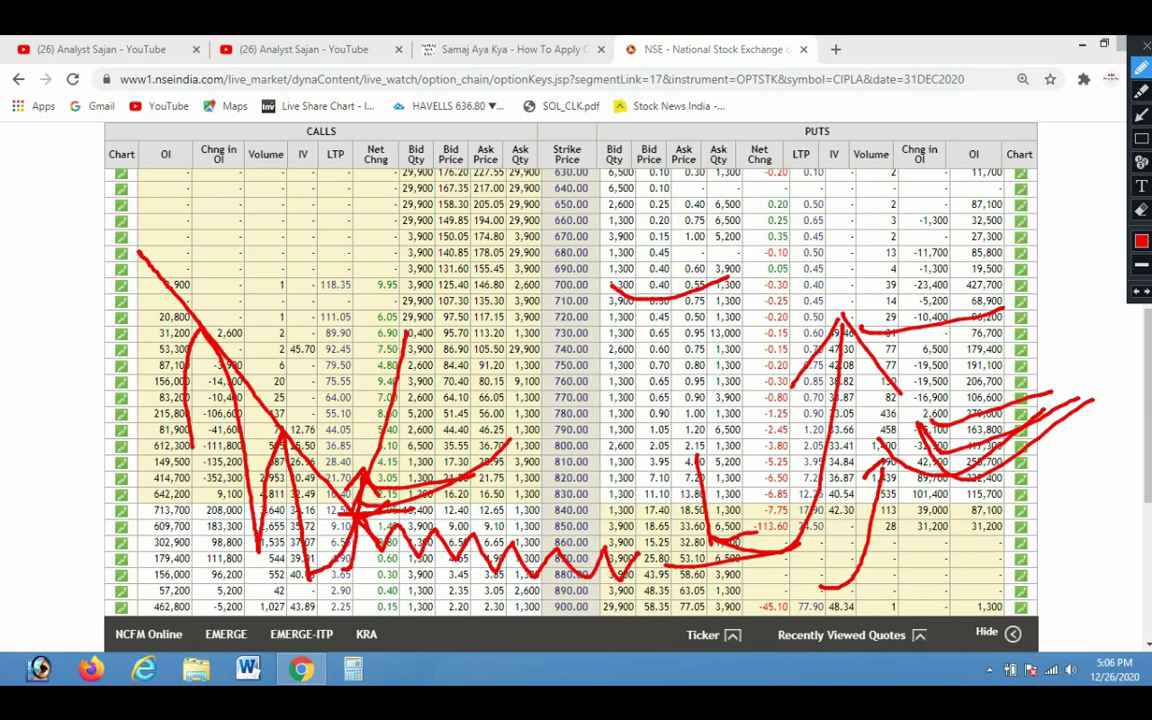
pyautogui.click(1147, 45)
# Draw a red upward arrow over the put Volume values for strikes 760 to 850 and a downward arrow over the put OI values
pyautogui.scroll(-1, 570, 390)
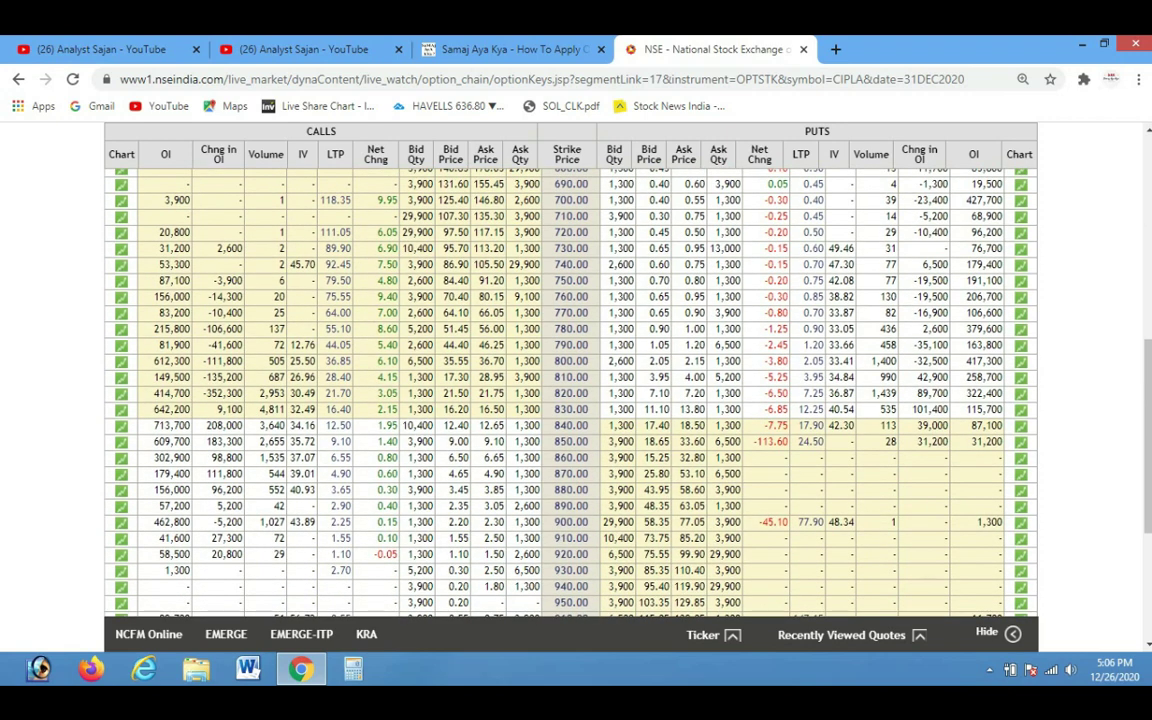
pyautogui.hotkey('ctrl', 'alt', 'd')
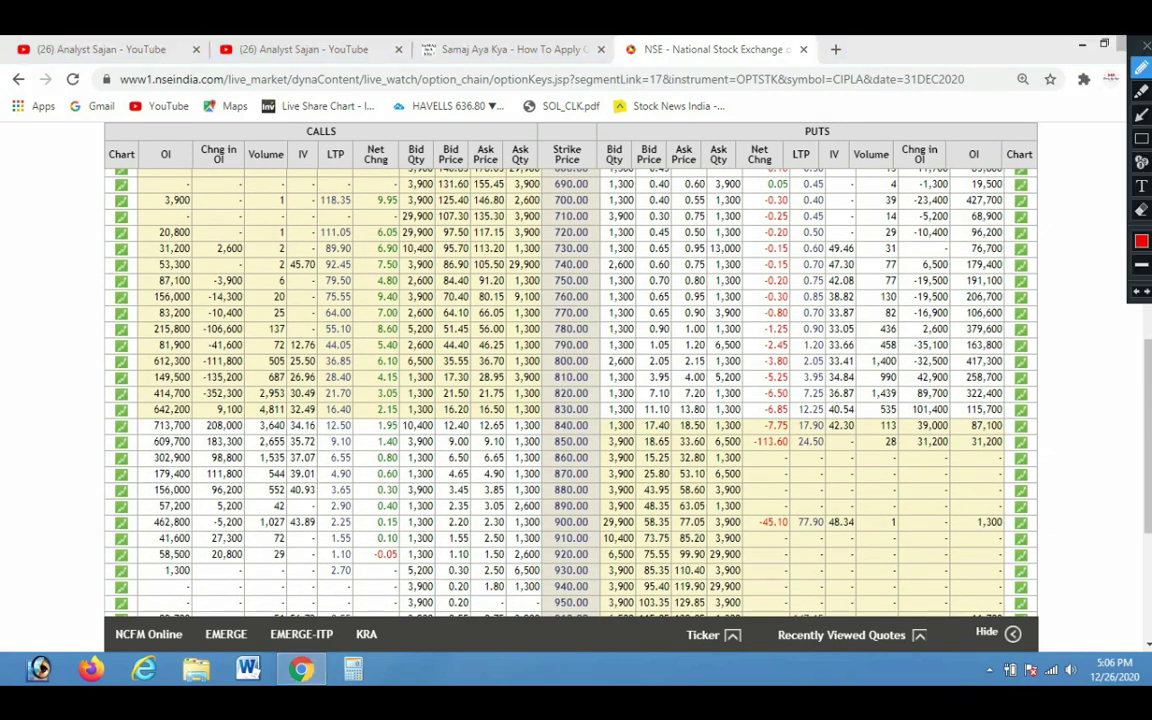
pyautogui.moveTo(897, 302); pyautogui.dragTo(885, 454)
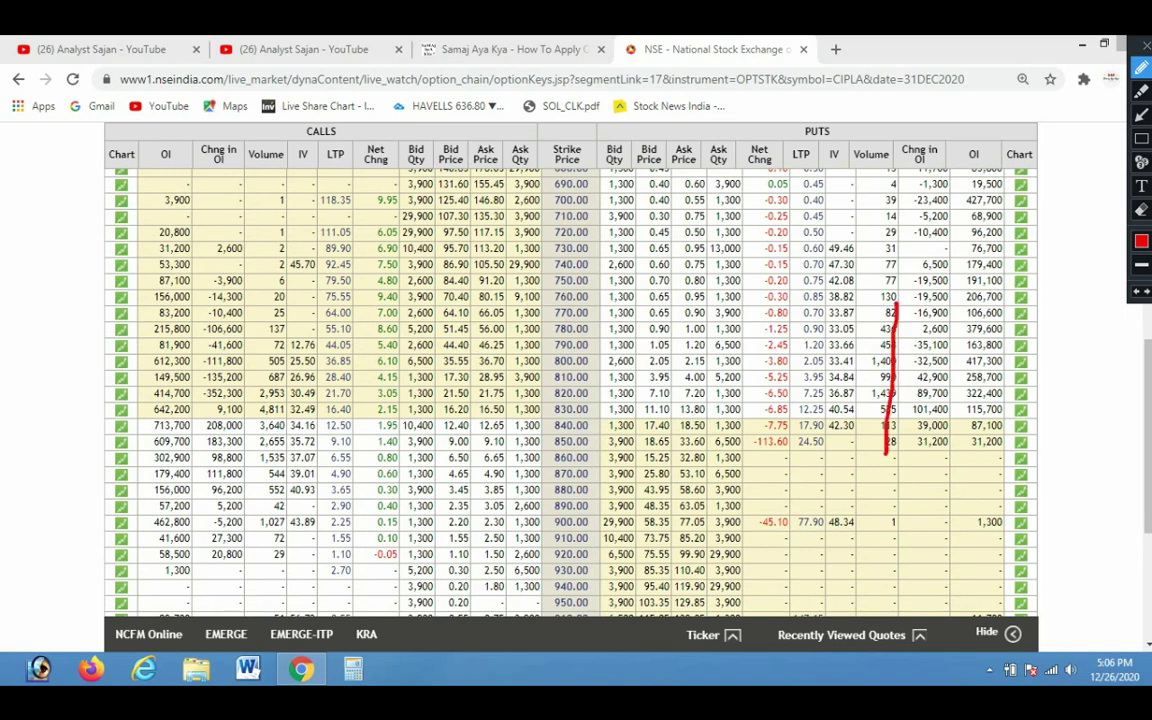
pyautogui.moveTo(897, 300)
pyautogui.mouseDown()
pyautogui.moveTo(862, 332)
pyautogui.moveTo(925, 336)
pyautogui.mouseUp()
pyautogui.moveTo(996, 290); pyautogui.dragTo(1016, 428)
pyautogui.moveTo(960, 388)
pyautogui.mouseDown()
pyautogui.moveTo(1017, 427)
pyautogui.moveTo(1071, 382)
pyautogui.mouseUp()
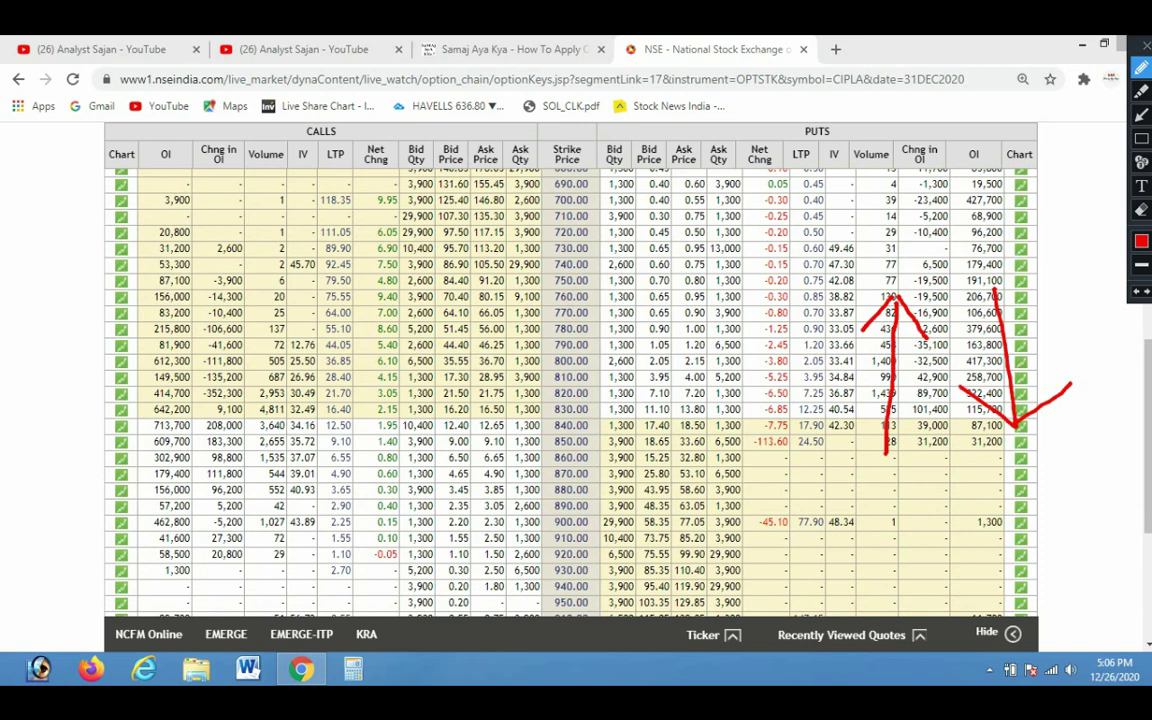
# Circle the calls' Chng in OI header, underline the CALLS heading, and sketch a rising zigzag across the puts columns
pyautogui.moveTo(190, 112)
pyautogui.mouseDown()
pyautogui.moveTo(180, 185)
pyautogui.moveTo(215, 123)
pyautogui.moveTo(285, 125)
pyautogui.mouseUp()
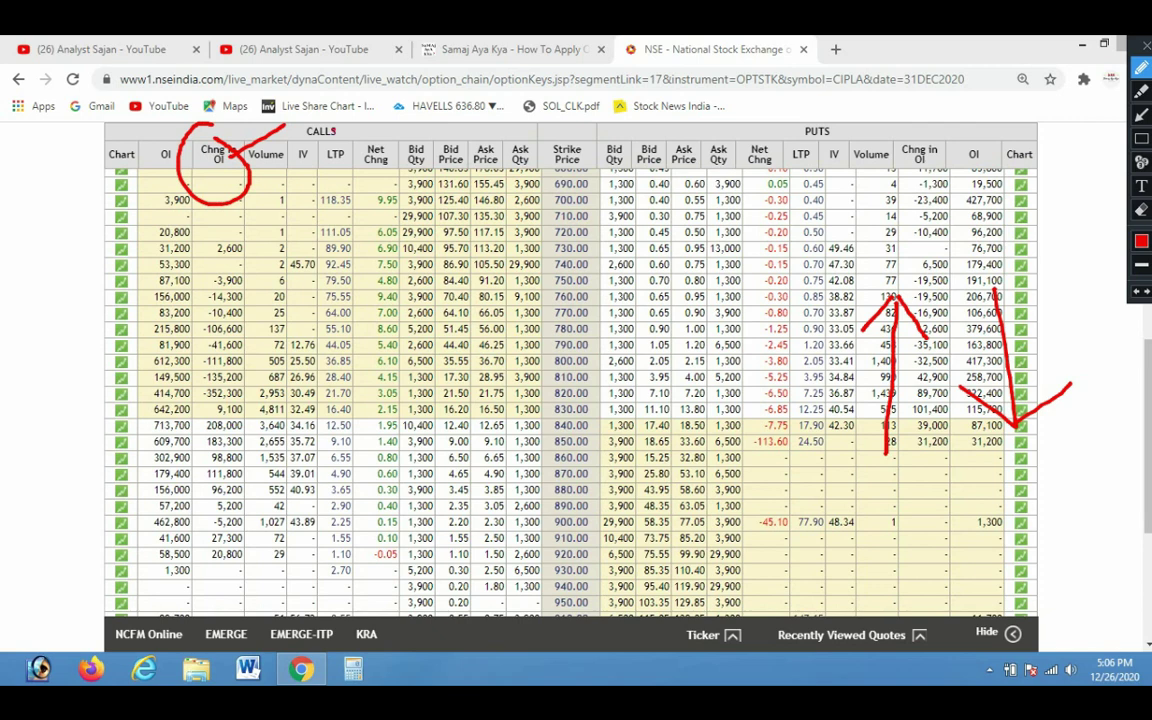
pyautogui.moveTo(333, 131); pyautogui.dragTo(459, 109)
pyautogui.moveTo(667, 430)
pyautogui.mouseDown()
pyautogui.moveTo(800, 285)
pyautogui.moveTo(862, 242)
pyautogui.mouseUp()
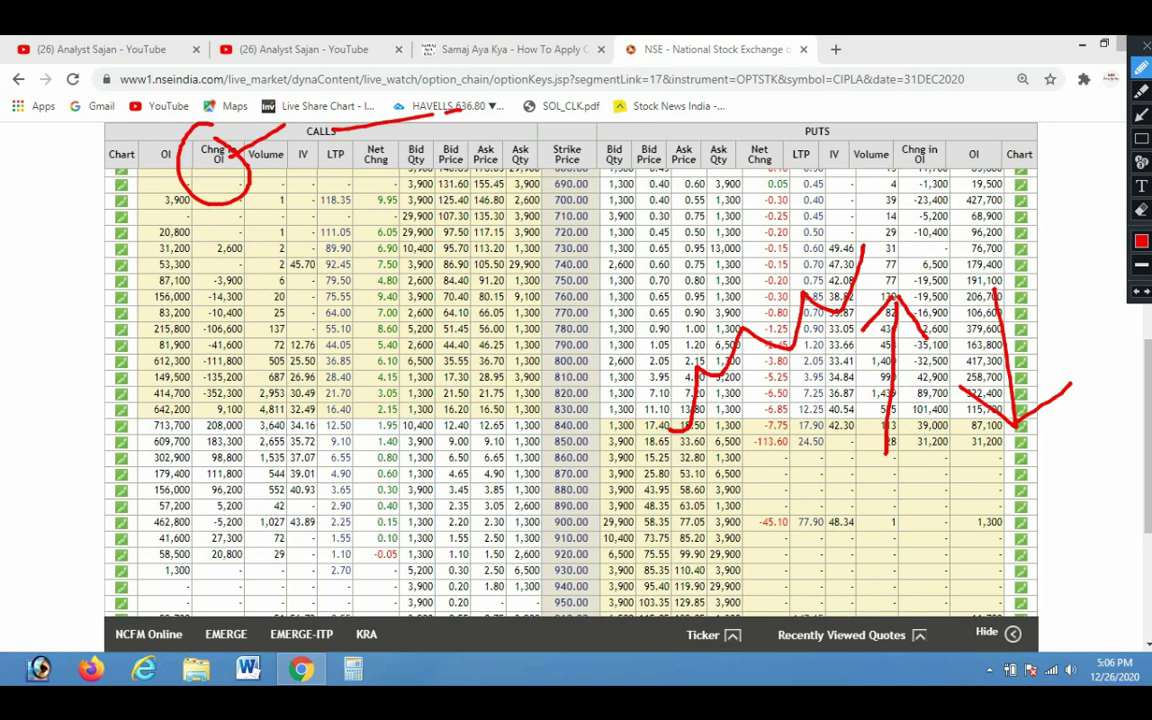
# Shade the negative call change-in-OI values for strikes 750 to 820 with short red strokes
pyautogui.moveTo(244, 328); pyautogui.dragTo(287, 309)
pyautogui.moveTo(243, 351); pyautogui.dragTo(291, 344)
pyautogui.moveTo(235, 381); pyautogui.dragTo(325, 373)
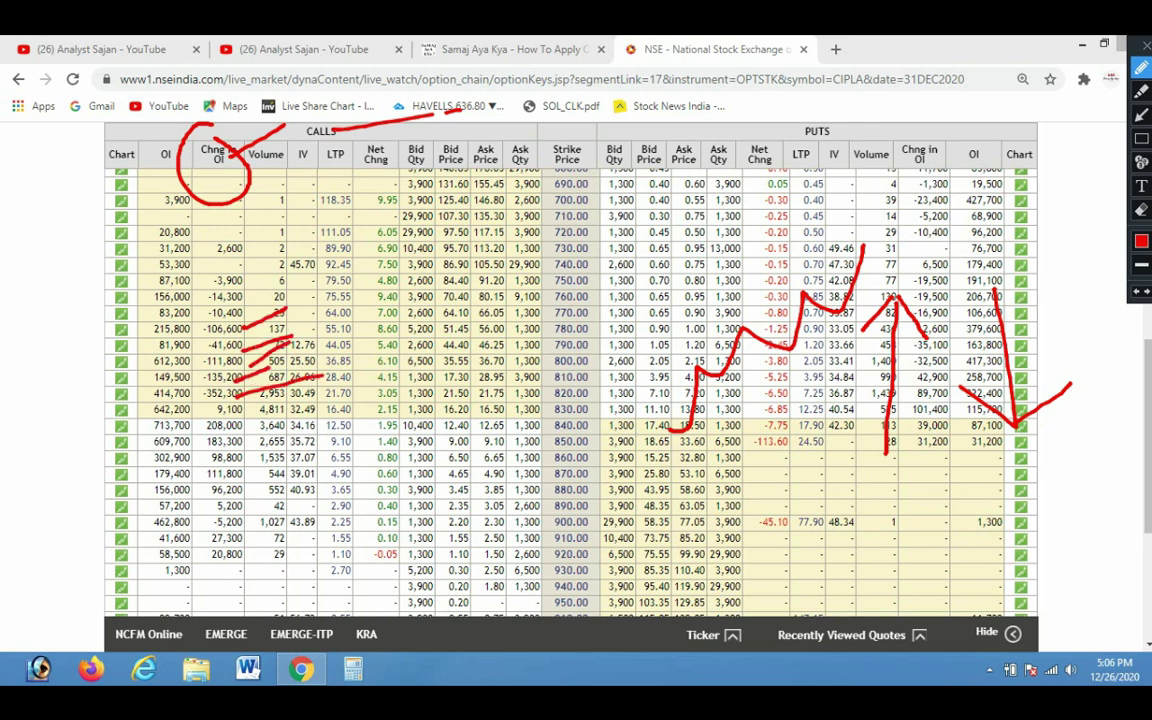
pyautogui.moveTo(206, 394)
pyautogui.mouseDown()
pyautogui.moveTo(252, 372)
pyautogui.moveTo(210, 346)
pyautogui.moveTo(266, 267)
pyautogui.mouseUp()
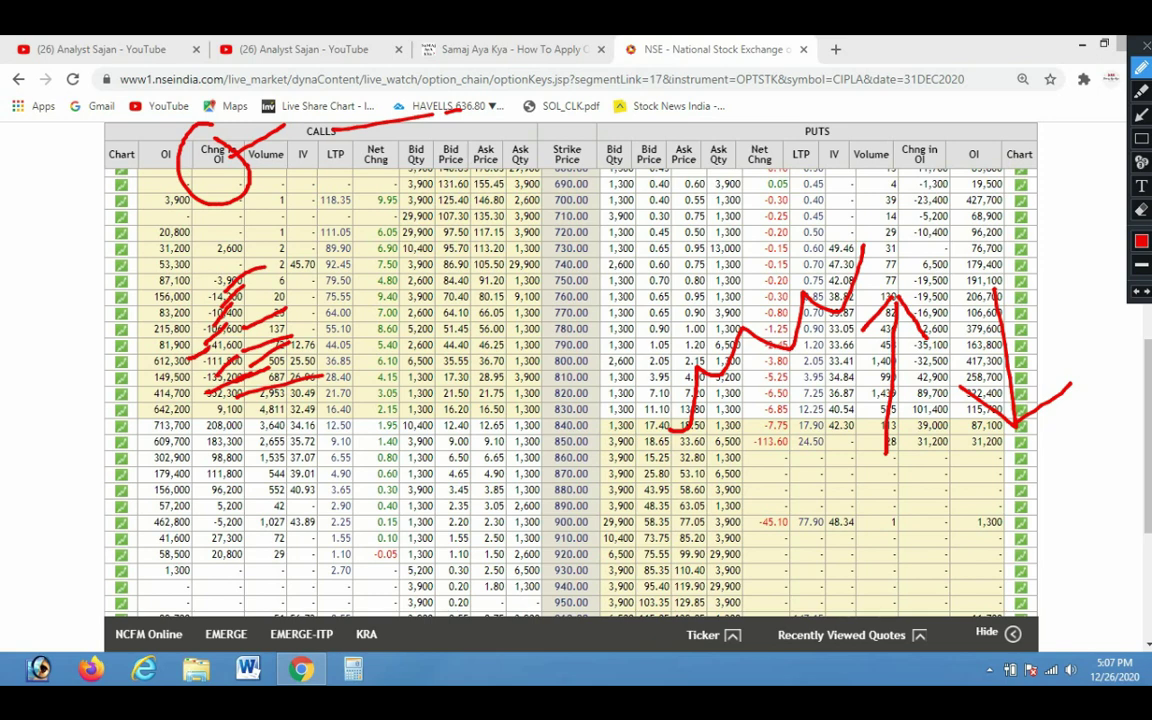
pyautogui.moveTo(211, 390)
pyautogui.mouseDown()
pyautogui.moveTo(246, 368)
pyautogui.moveTo(269, 372)
pyautogui.mouseUp()
pyautogui.moveTo(221, 270)
pyautogui.mouseDown()
pyautogui.moveTo(244, 252)
pyautogui.moveTo(242, 273)
pyautogui.mouseUp()
pyautogui.moveTo(220, 319); pyautogui.dragTo(237, 304)
pyautogui.moveTo(224, 347); pyautogui.dragTo(263, 329)
pyautogui.moveTo(249, 386); pyautogui.dragTo(292, 364)
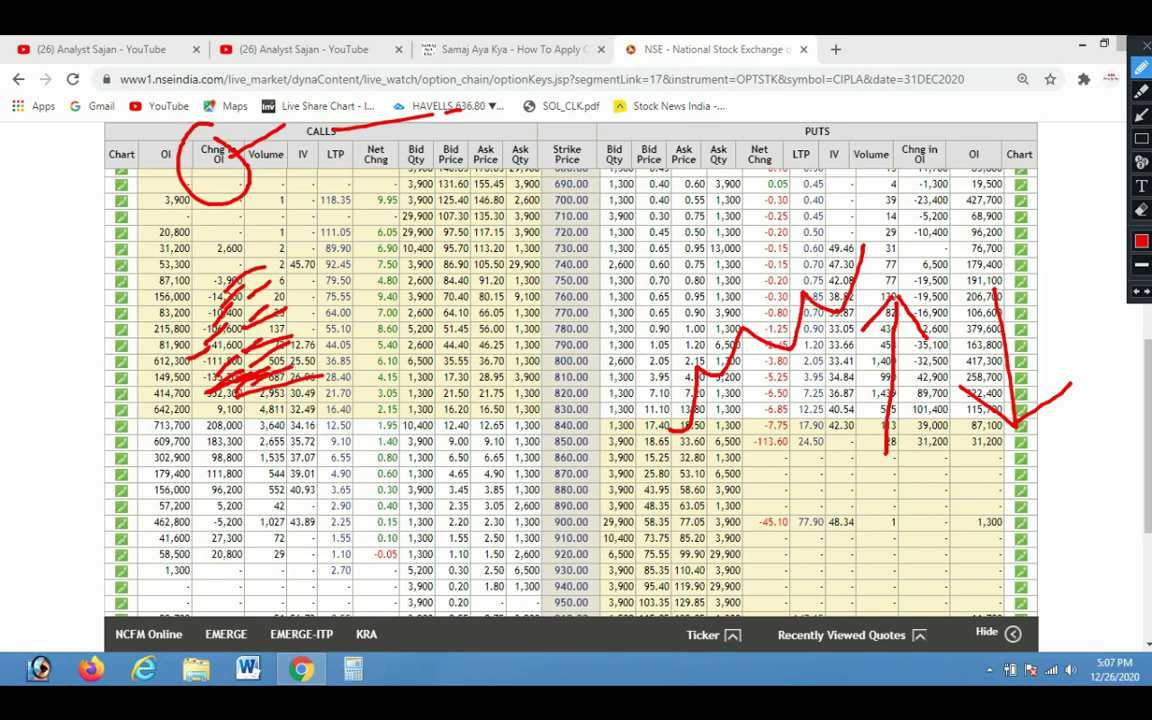
# Mark the put OI values around strikes 780 to 820 and clear the annotations from the screen
pyautogui.moveTo(1020, 333); pyautogui.dragTo(1076, 316)
pyautogui.moveTo(1004, 364); pyautogui.dragTo(962, 380)
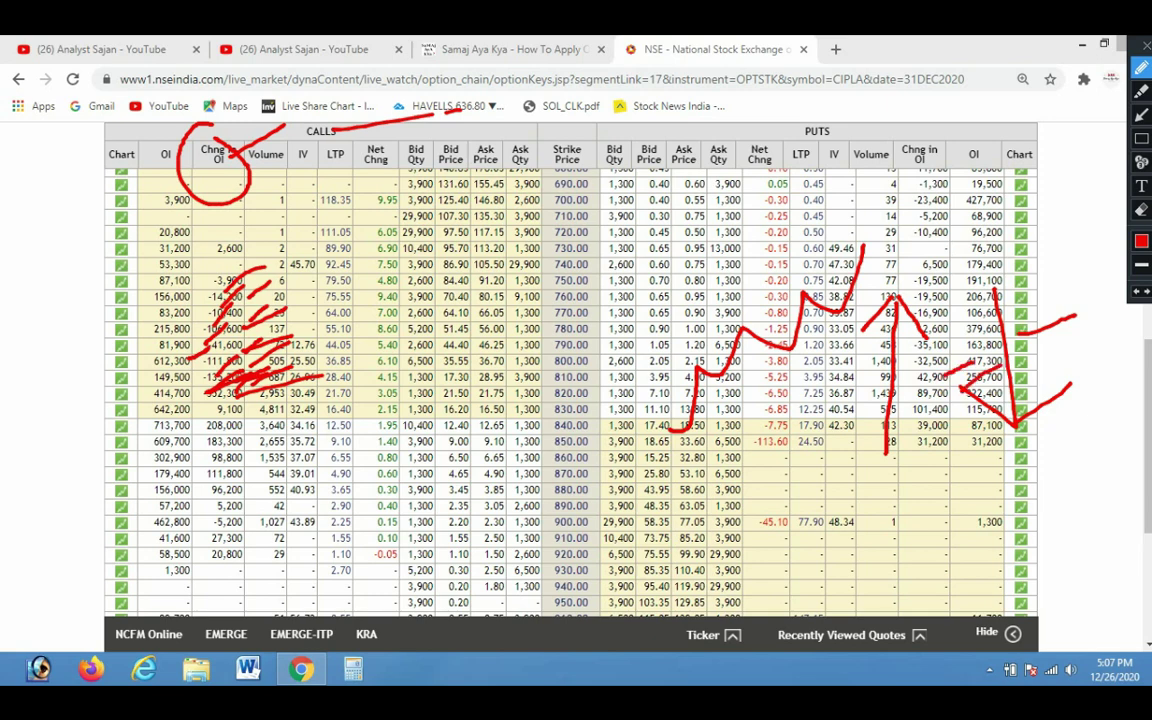
pyautogui.press('Escape')
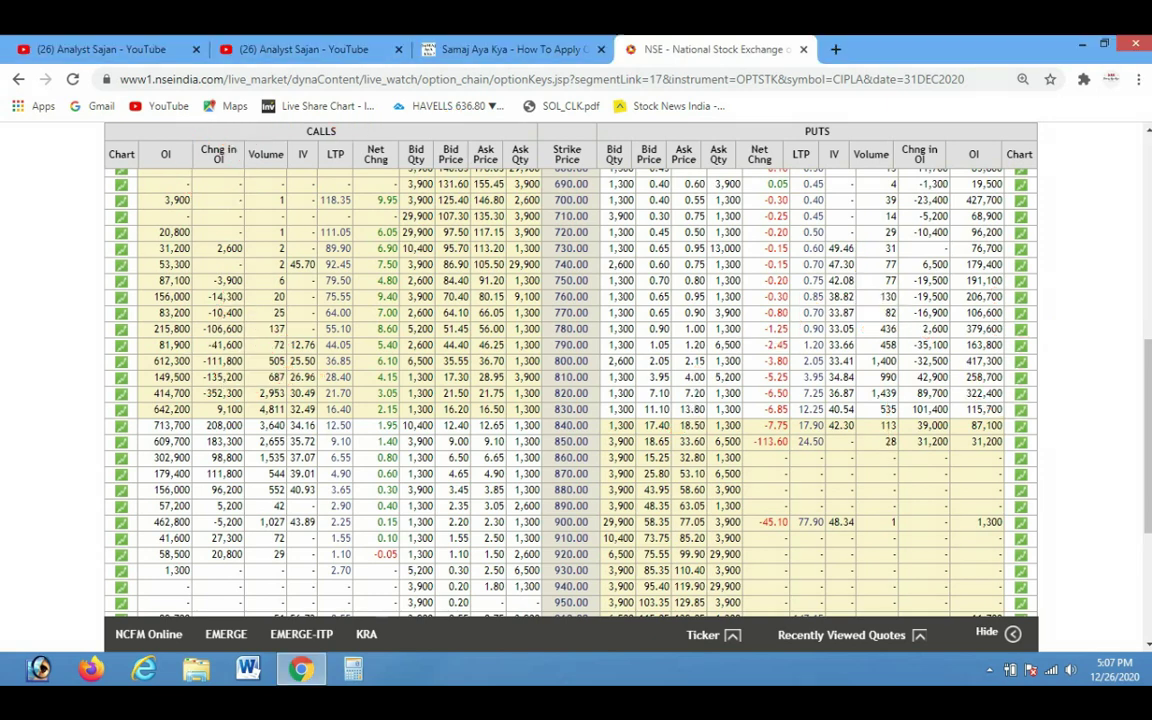
# Underline beside the 820 strike price and handwrite 840 with a tick over the puts columns
pyautogui.scroll(7, 571, 370)
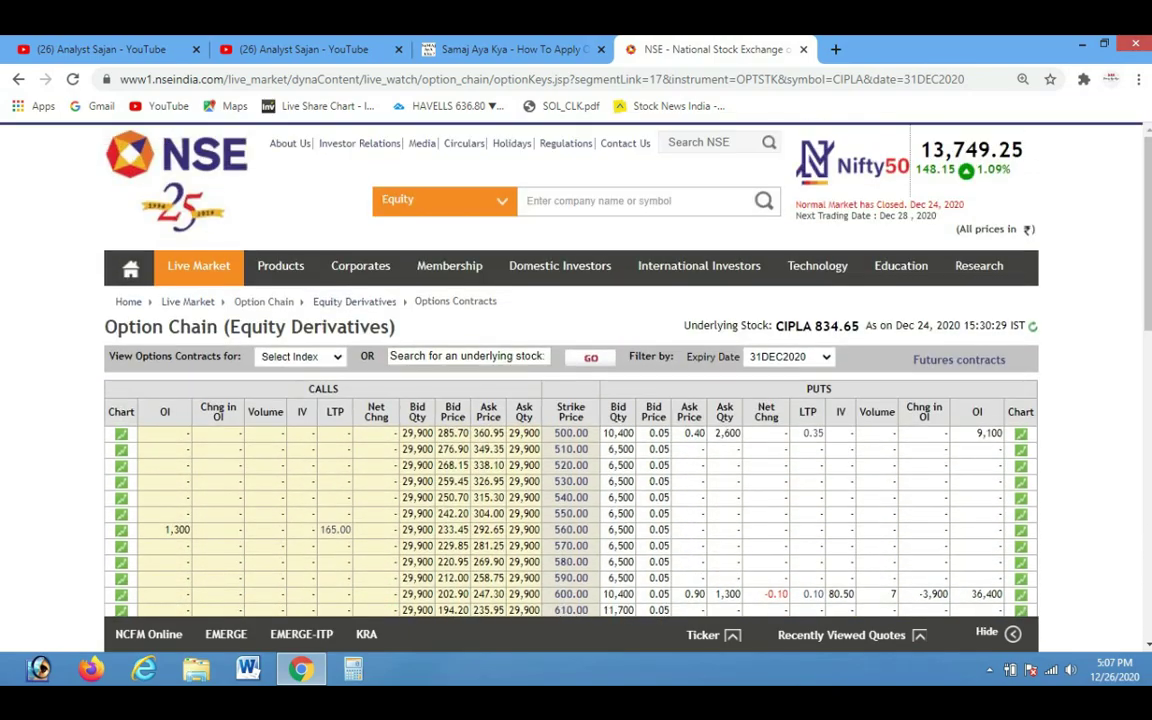
pyautogui.scroll(-5, 570, 380)
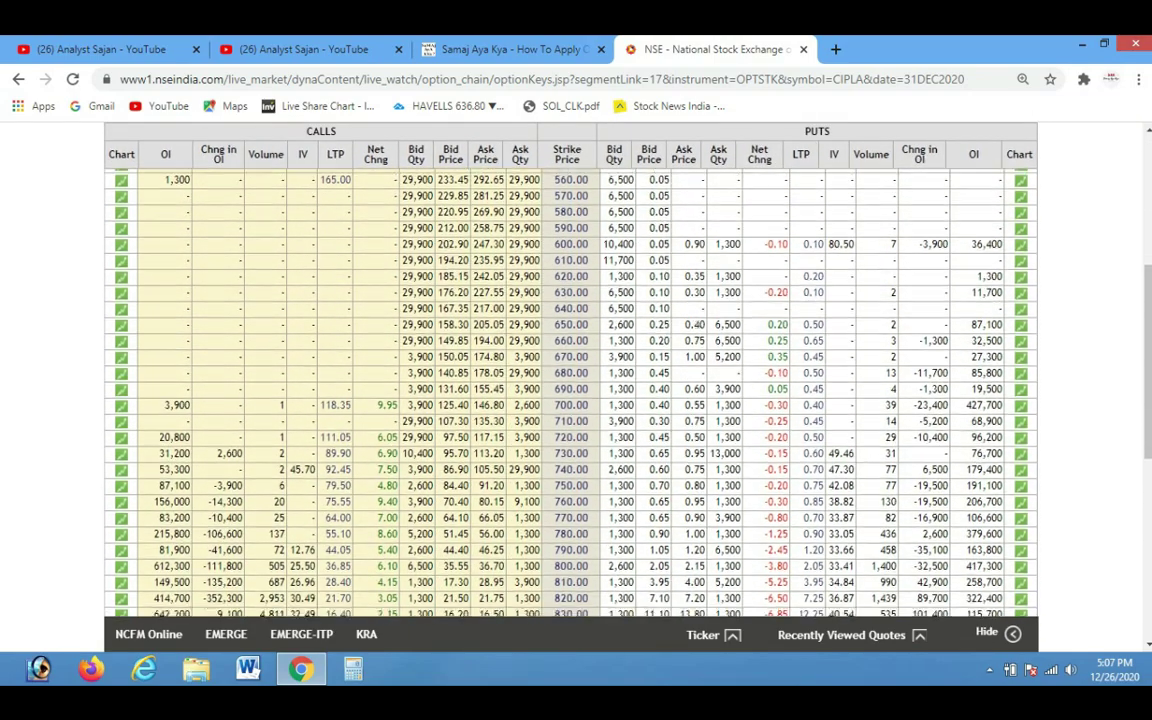
pyautogui.scroll(-3, 570, 380)
pyautogui.scroll(5, 570, 380)
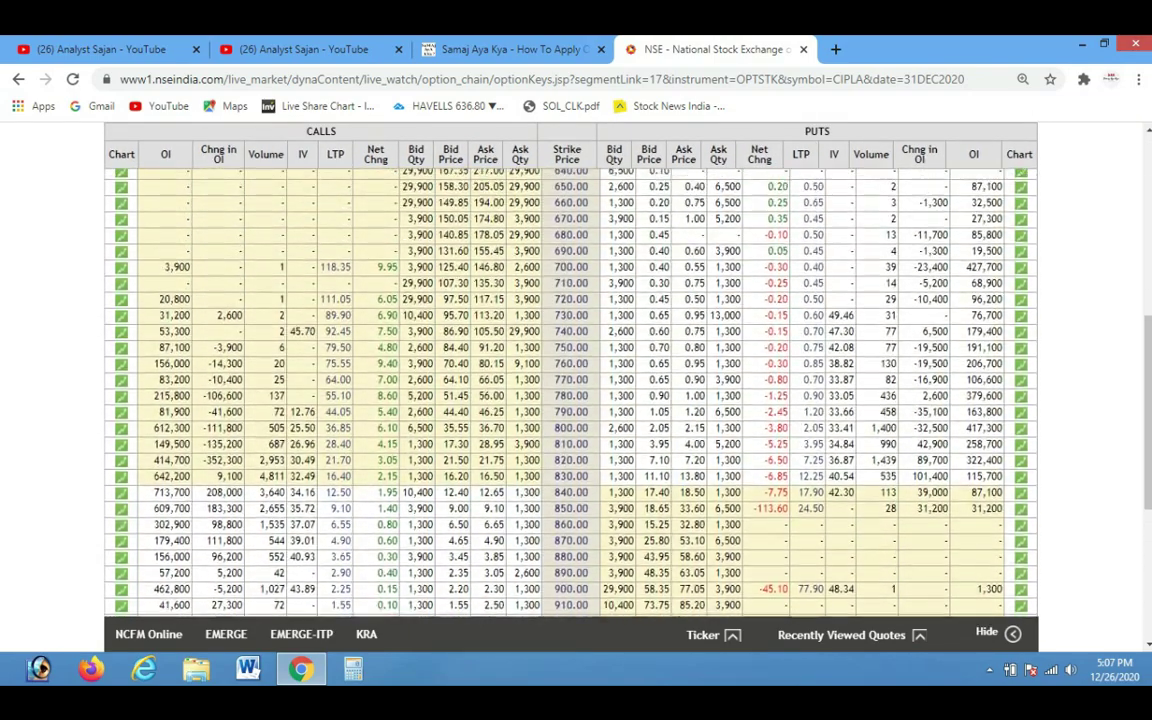
pyautogui.scroll(-1, 570, 390)
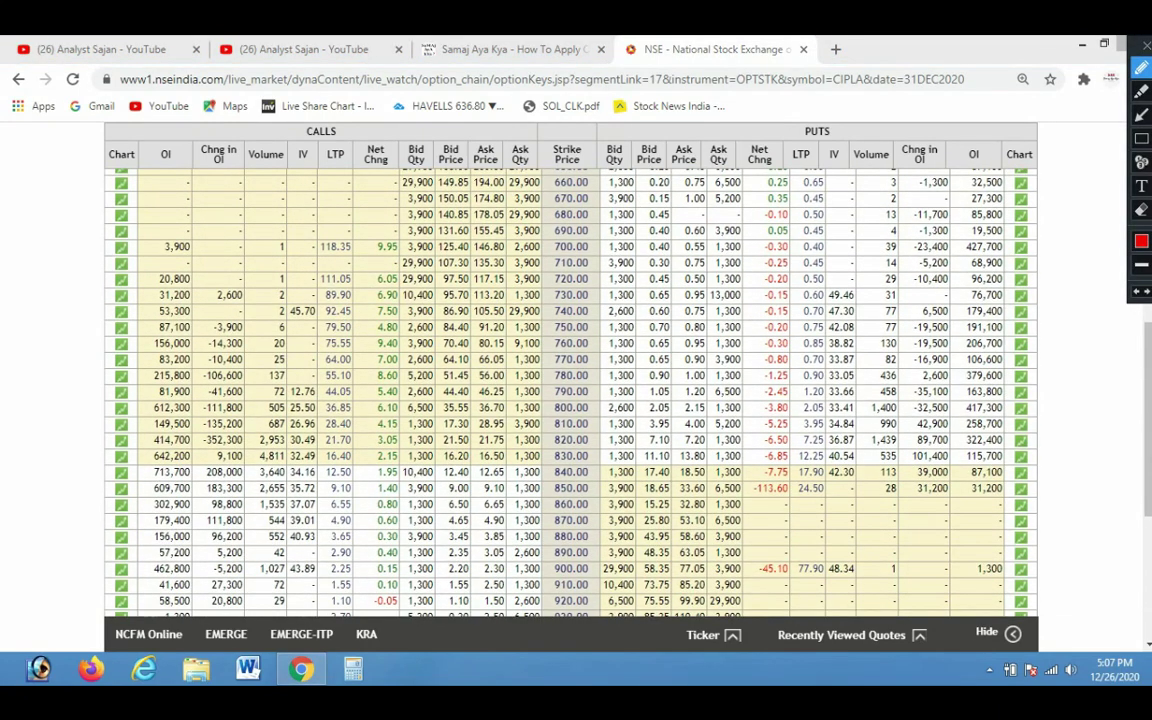
pyautogui.moveTo(586, 443); pyautogui.dragTo(672, 424)
pyautogui.moveTo(648, 343); pyautogui.dragTo(635, 345)
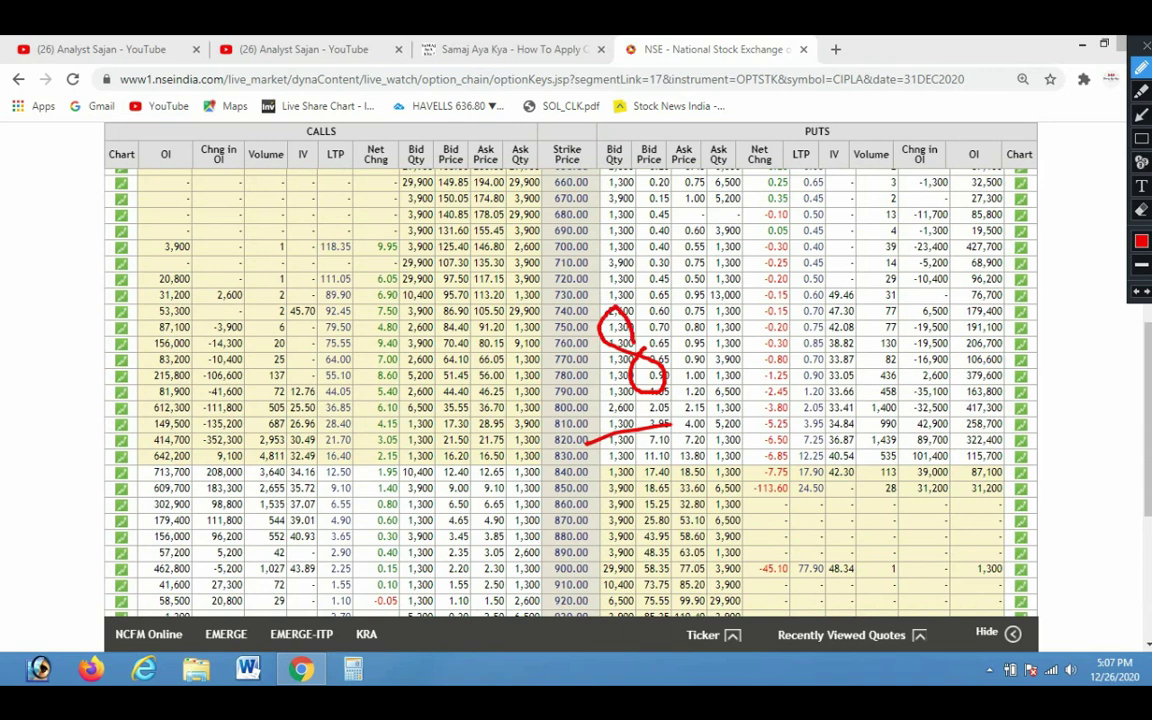
pyautogui.moveTo(690, 290)
pyautogui.mouseDown()
pyautogui.moveTo(739, 304)
pyautogui.moveTo(757, 360)
pyautogui.mouseUp()
pyautogui.moveTo(775, 296); pyautogui.dragTo(776, 300)
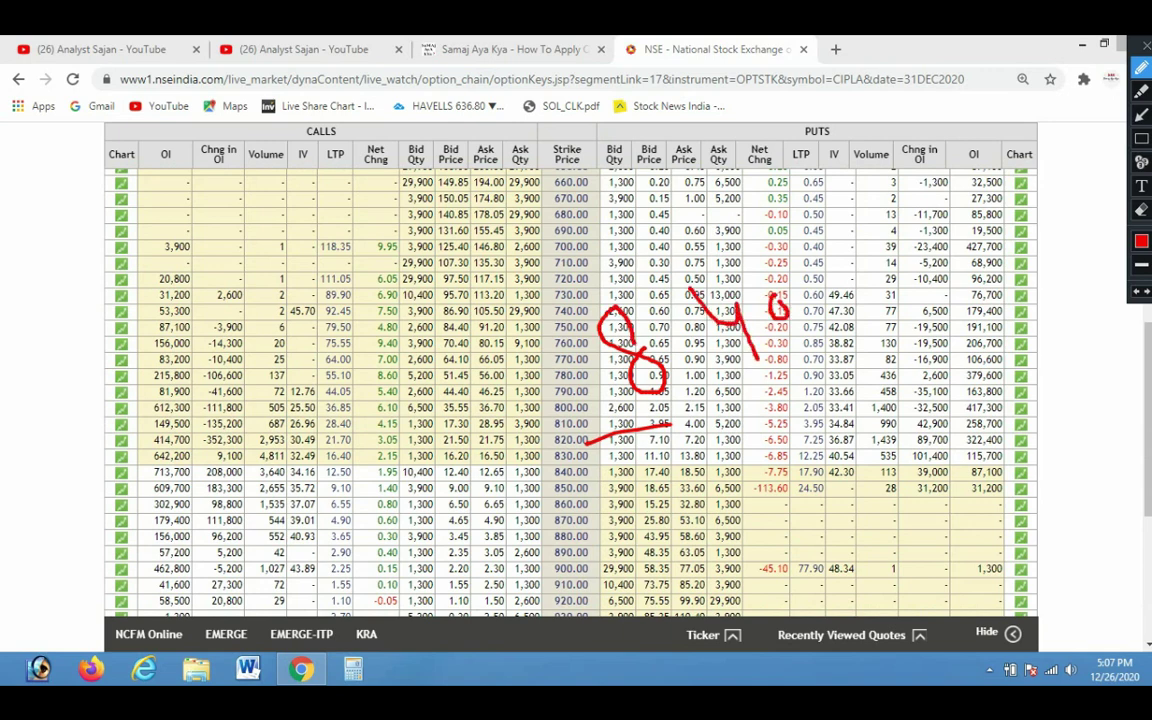
pyautogui.click(701, 348)
pyautogui.moveTo(803, 272); pyautogui.dragTo(891, 196)
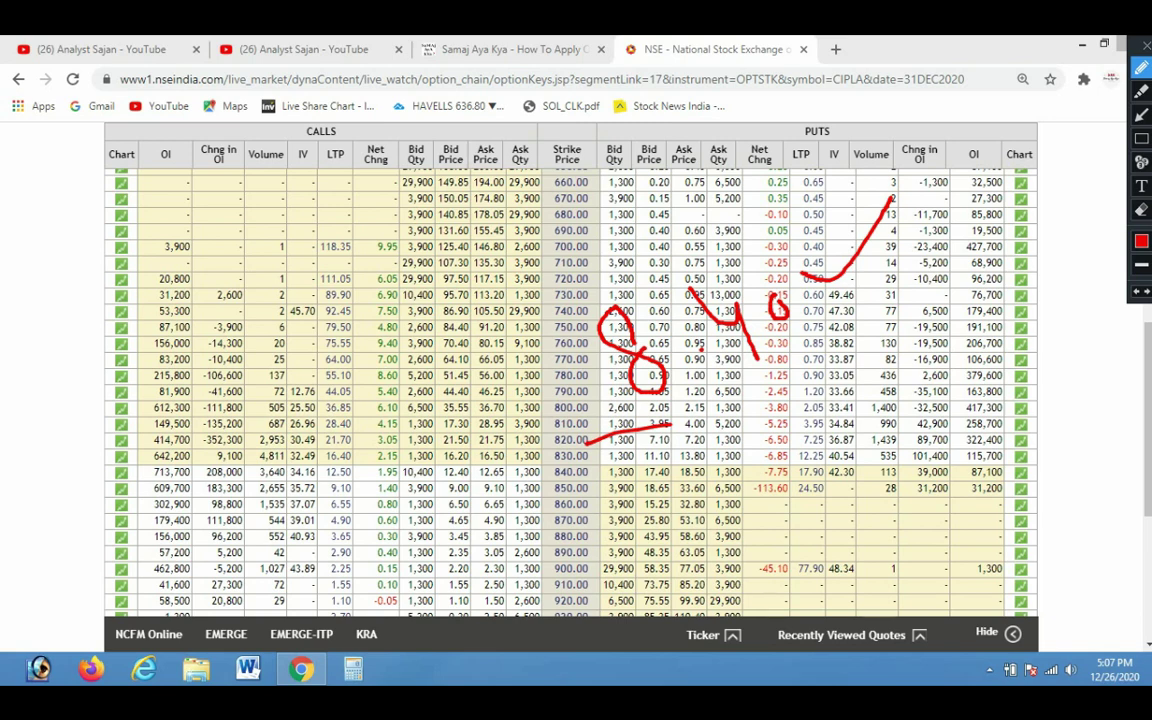
# Mark the put change-in-OI values at strikes 790, 820 and 830 with short red strokes
pyautogui.moveTo(919, 389); pyautogui.dragTo(903, 398)
pyautogui.moveTo(943, 437); pyautogui.dragTo(986, 413)
pyautogui.moveTo(916, 437)
pyautogui.mouseDown()
pyautogui.moveTo(896, 438)
pyautogui.moveTo(917, 460)
pyautogui.moveTo(903, 451)
pyautogui.moveTo(904, 467)
pyautogui.mouseUp()
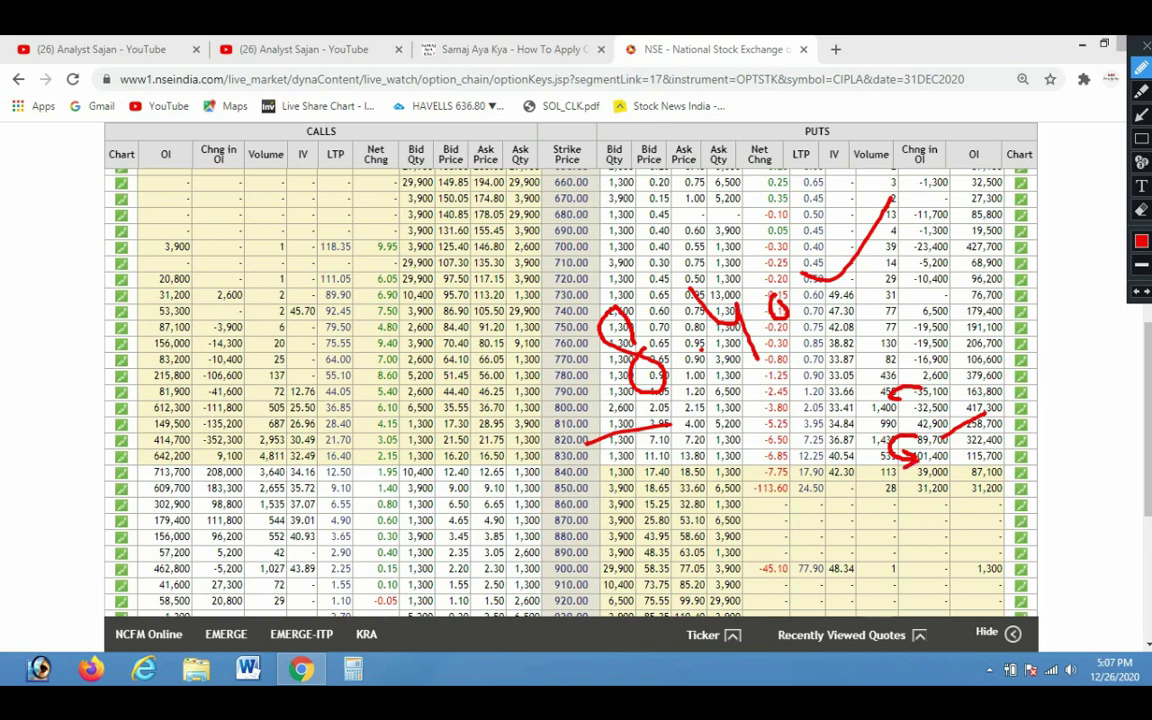
# Handwrite 84 over the puts area below the 850 strike, add a stroke across the put OI values, and clear the annotations
pyautogui.moveTo(735, 531)
pyautogui.mouseDown()
pyautogui.moveTo(747, 578)
pyautogui.moveTo(706, 512)
pyautogui.moveTo(729, 545)
pyautogui.mouseUp()
pyautogui.moveTo(749, 502); pyautogui.dragTo(826, 592)
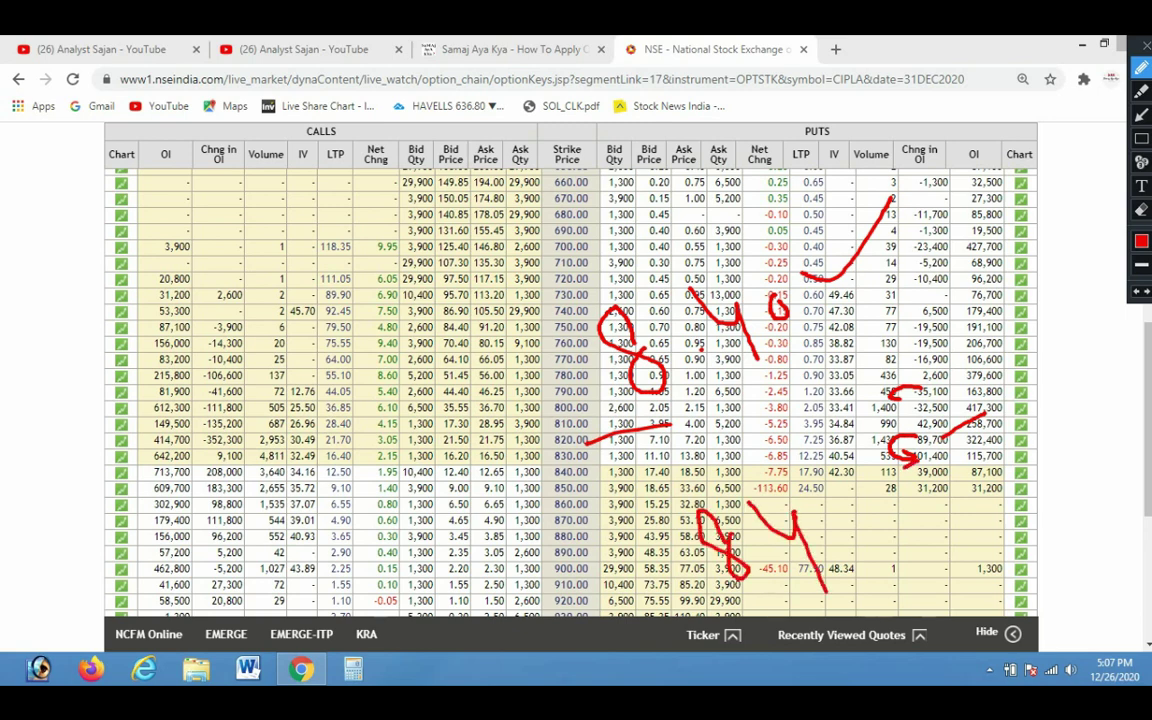
pyautogui.moveTo(949, 457)
pyautogui.mouseDown()
pyautogui.moveTo(1007, 436)
pyautogui.moveTo(885, 447)
pyautogui.moveTo(1042, 405)
pyautogui.mouseUp()
pyautogui.press('Escape')
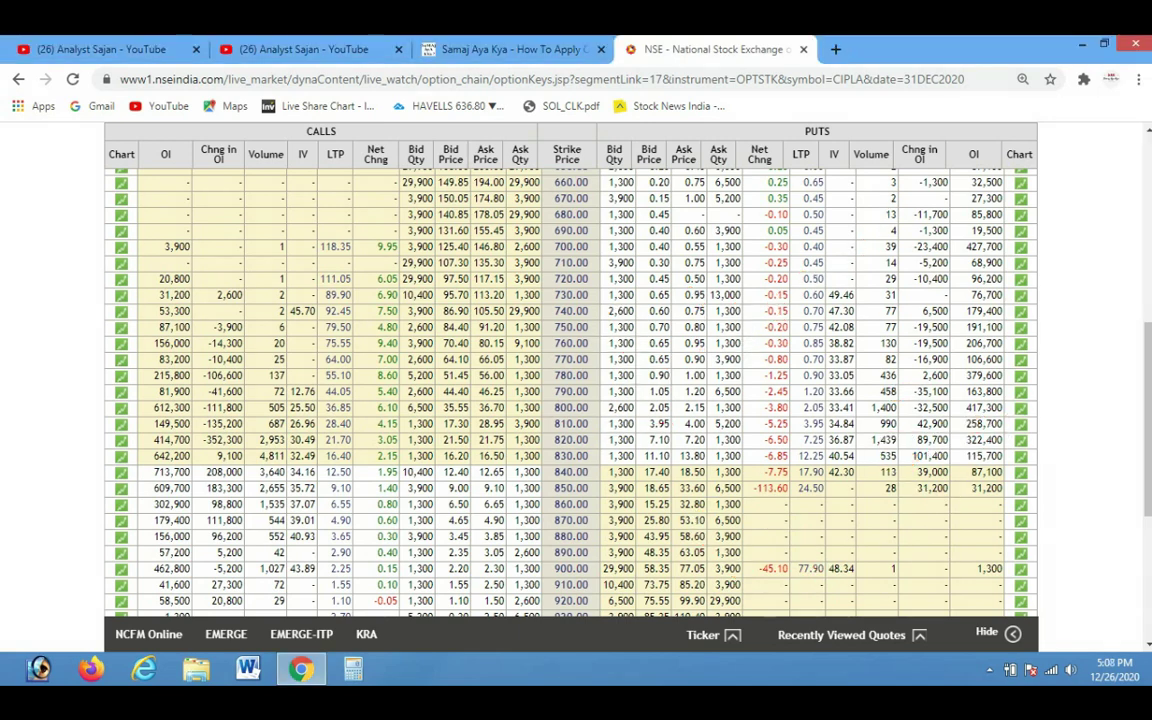
# Draw a red cross over the put OI values for strikes 770 to 820
pyautogui.scroll(-1, 570, 392)
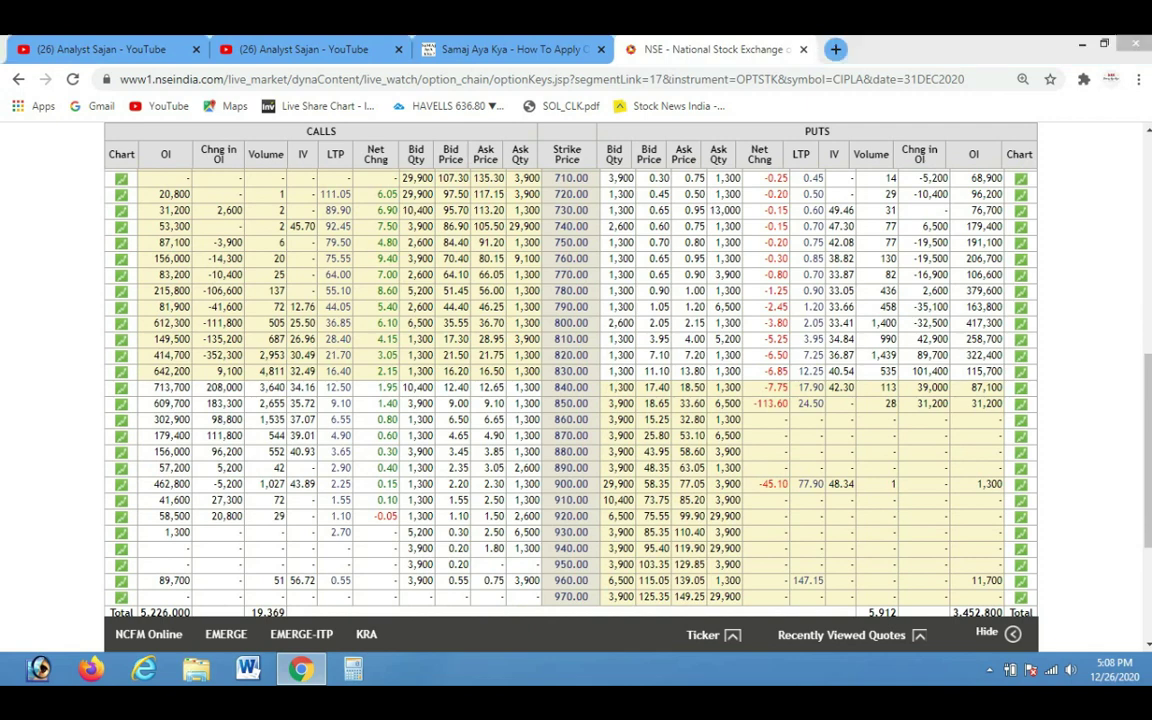
pyautogui.hotkey('ctrl', 'alt', 'd')
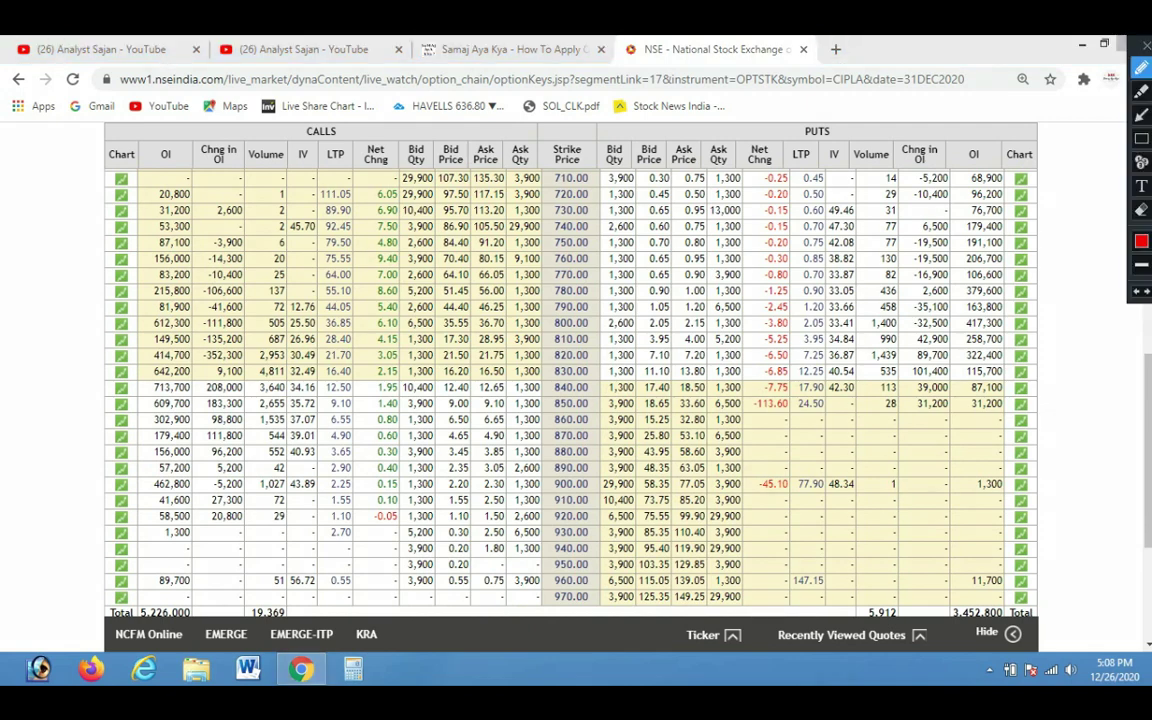
pyautogui.moveTo(988, 274); pyautogui.dragTo(1010, 362)
pyautogui.moveTo(1033, 296); pyautogui.dragTo(962, 330)
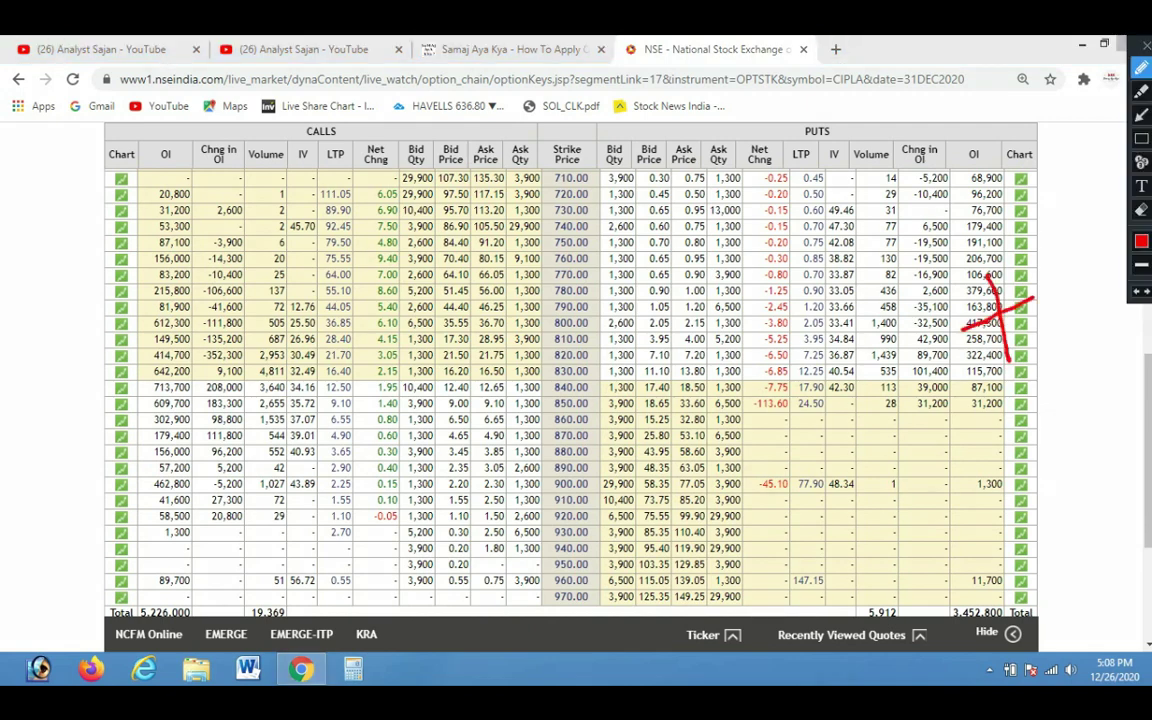
# Draw a red line across the calls OI area near strikes 940 and 950, and mark the 820 and 830 call change-in-OI values and the 830 strike
pyautogui.moveTo(120, 570); pyautogui.dragTo(268, 541)
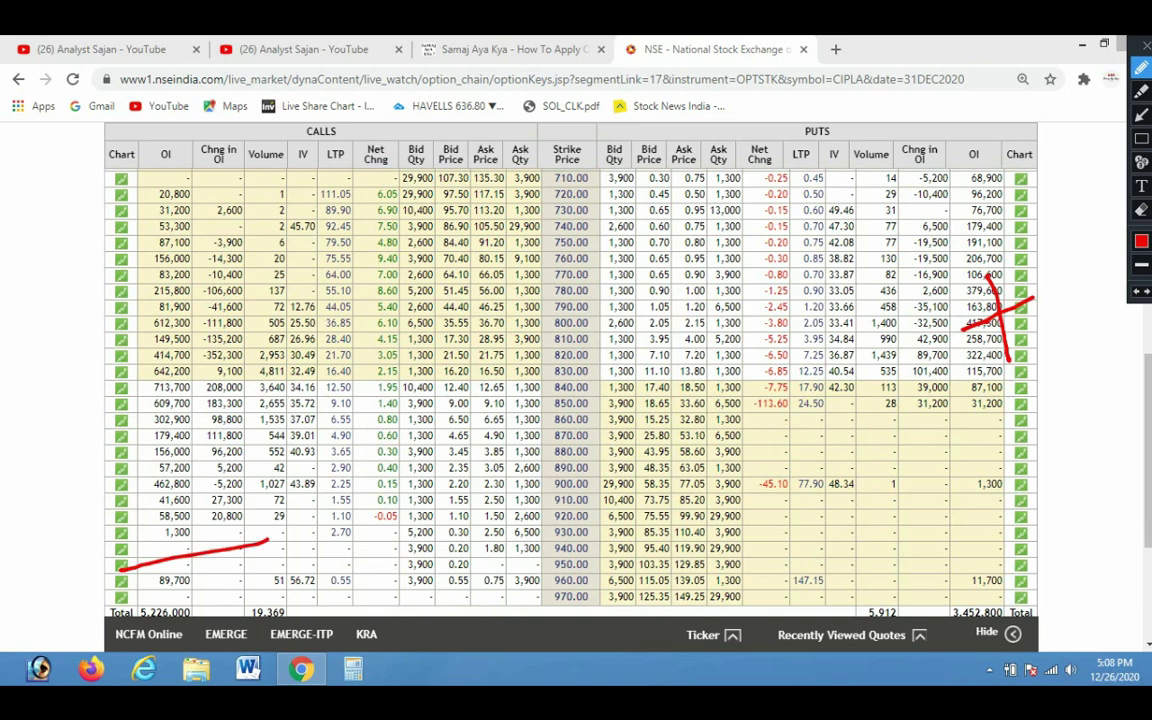
pyautogui.moveTo(236, 358); pyautogui.dragTo(292, 337)
pyautogui.moveTo(589, 371); pyautogui.dragTo(632, 350)
pyautogui.moveTo(238, 341); pyautogui.dragTo(318, 333)
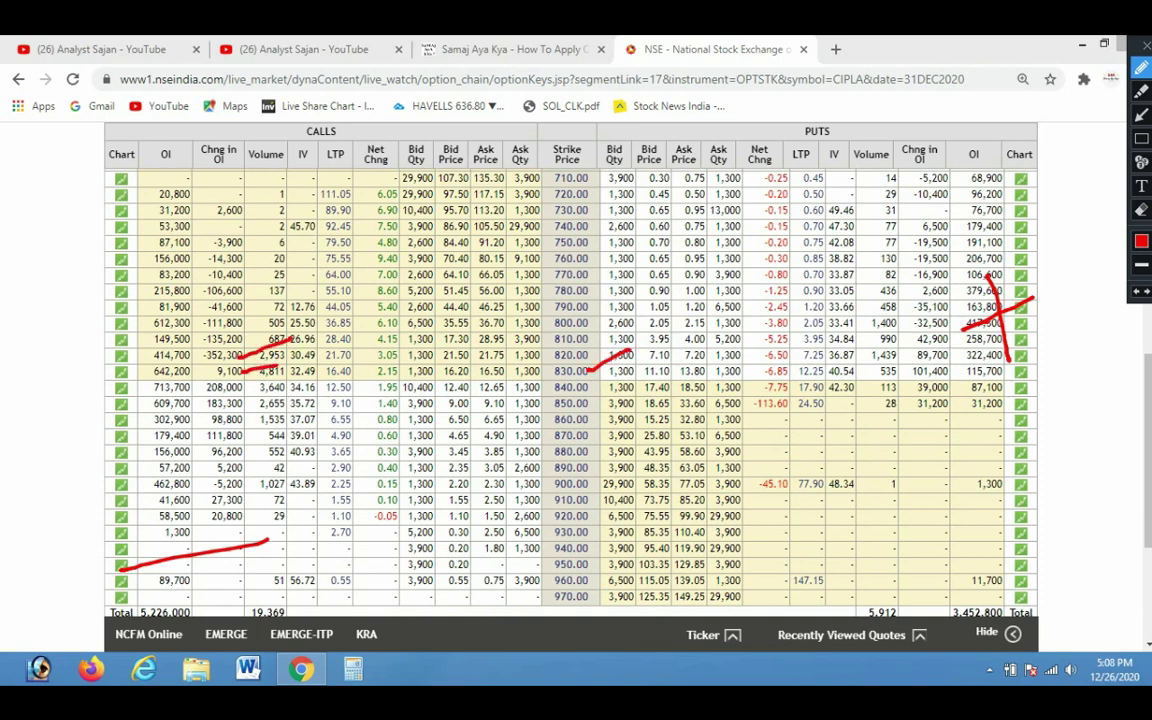
# Mark the call change-in-OI values at strikes 770 to 820 with red strokes, bracket them, and underline beside the 840 strike
pyautogui.moveTo(238, 327); pyautogui.dragTo(286, 314)
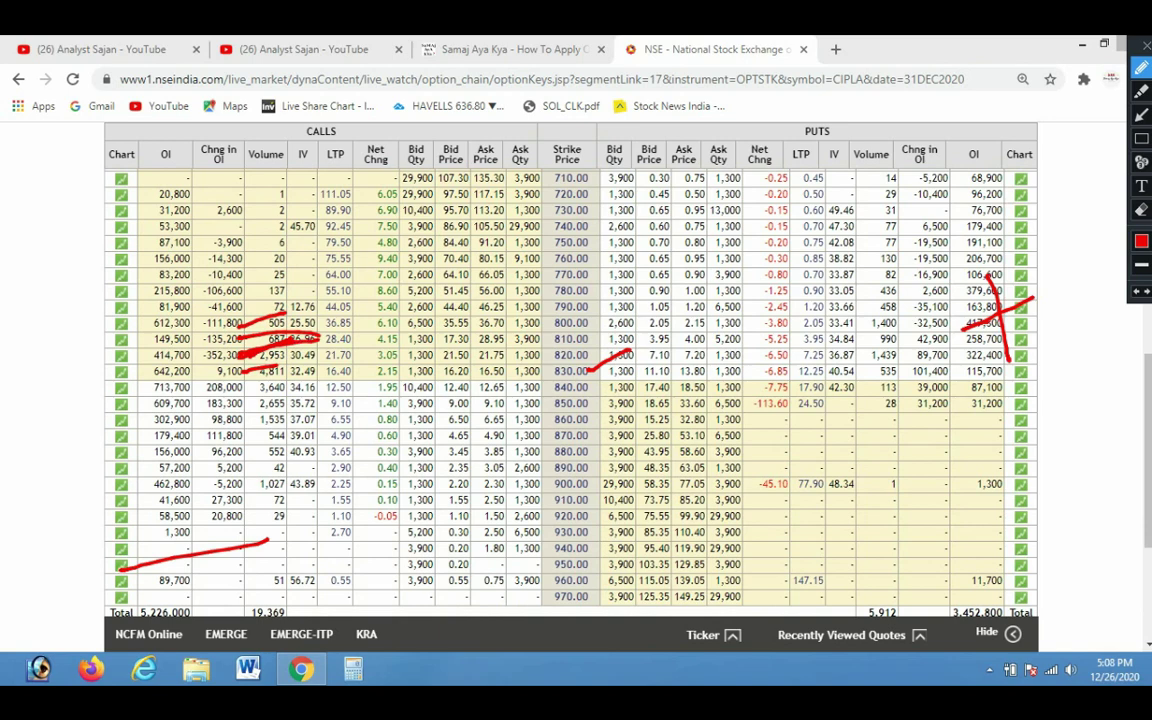
pyautogui.moveTo(240, 355)
pyautogui.mouseDown()
pyautogui.moveTo(229, 357)
pyautogui.moveTo(271, 298)
pyautogui.mouseUp()
pyautogui.moveTo(247, 295); pyautogui.dragTo(285, 262)
pyautogui.moveTo(598, 394); pyautogui.dragTo(676, 381)
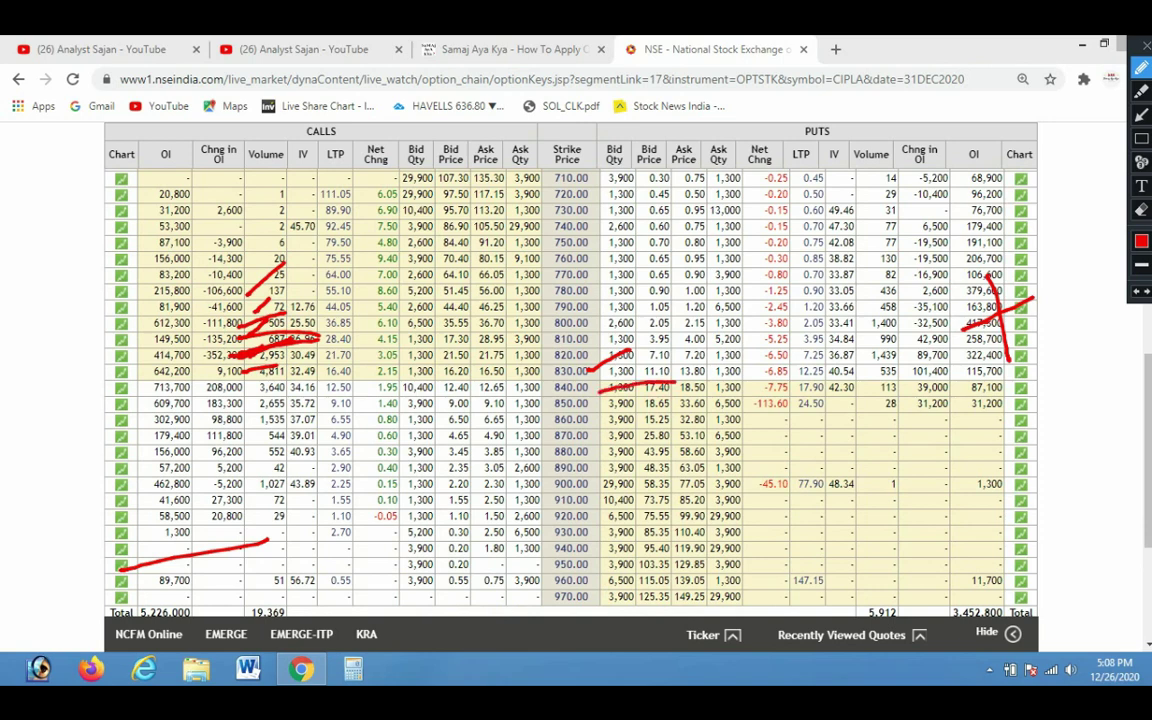
pyautogui.moveTo(222, 263)
pyautogui.mouseDown()
pyautogui.moveTo(200, 265)
pyautogui.moveTo(178, 330)
pyautogui.moveTo(200, 370)
pyautogui.mouseUp()
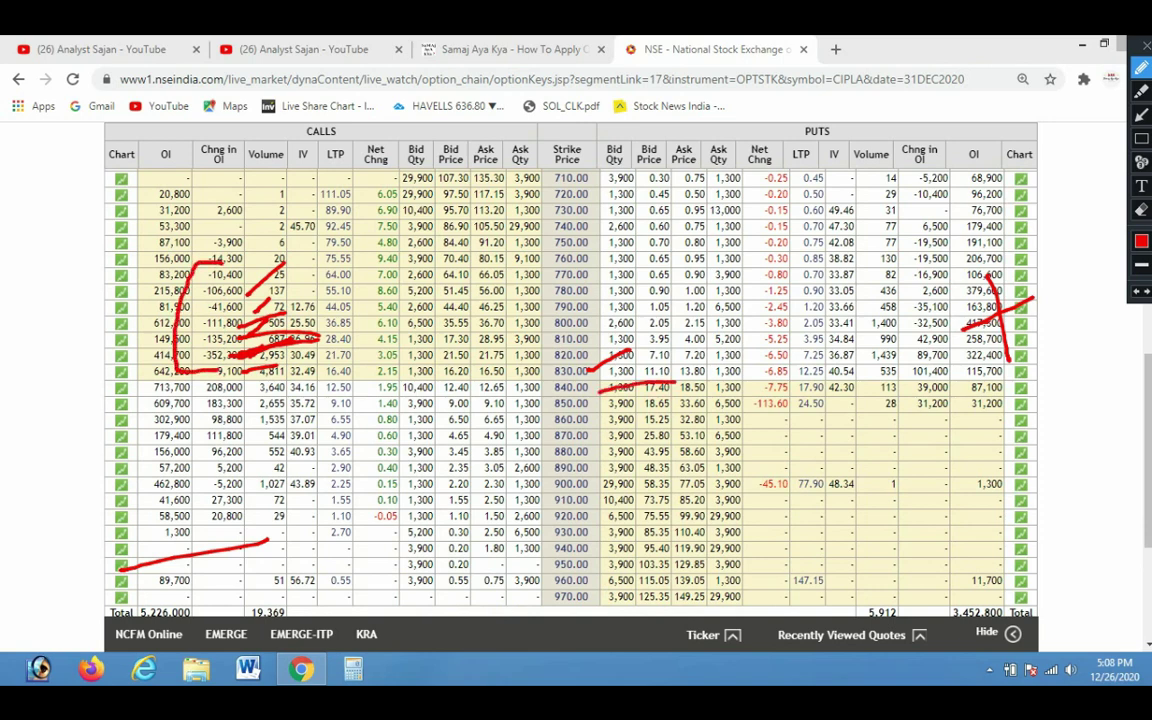
pyautogui.moveTo(252, 330); pyautogui.dragTo(318, 290)
pyautogui.moveTo(240, 354); pyautogui.dragTo(316, 323)
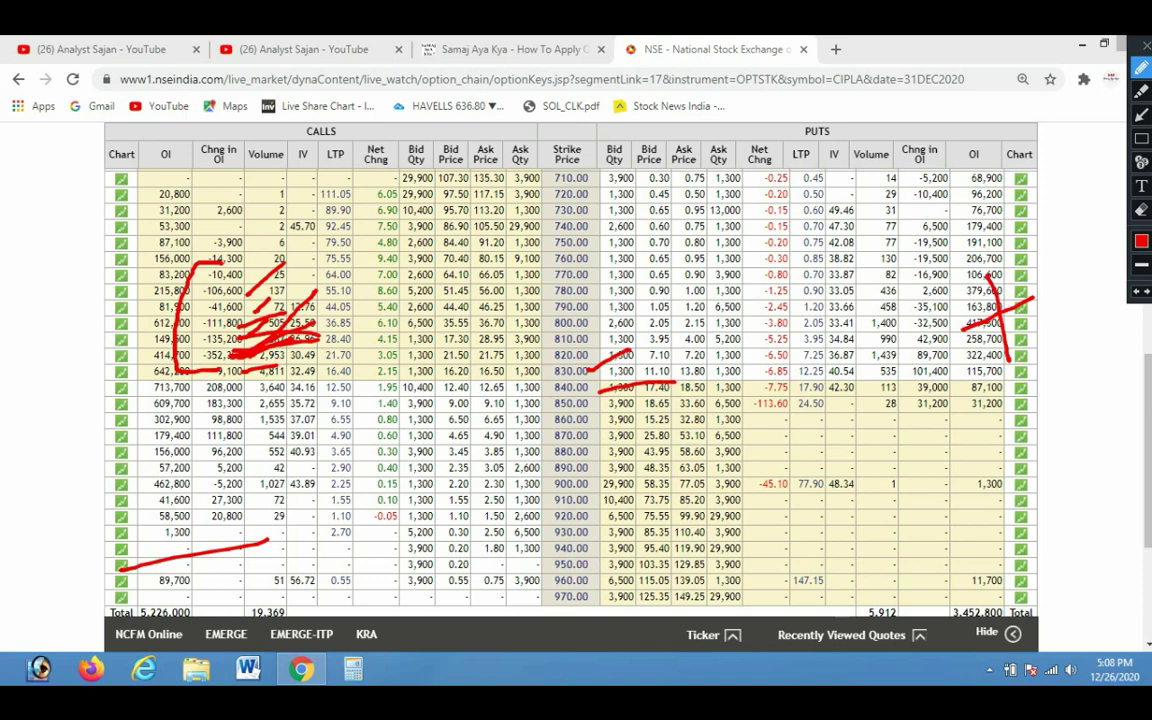
# Add red strokes over the calls rows around strikes 830, 840 and 880 to 910, and clear the annotations
pyautogui.moveTo(222, 388); pyautogui.dragTo(284, 370)
pyautogui.moveTo(125, 390)
pyautogui.mouseDown()
pyautogui.moveTo(197, 390)
pyautogui.moveTo(115, 372)
pyautogui.moveTo(230, 347)
pyautogui.mouseUp()
pyautogui.moveTo(286, 450)
pyautogui.mouseDown()
pyautogui.moveTo(324, 518)
pyautogui.moveTo(302, 484)
pyautogui.moveTo(345, 496)
pyautogui.mouseUp()
pyautogui.press('Escape')
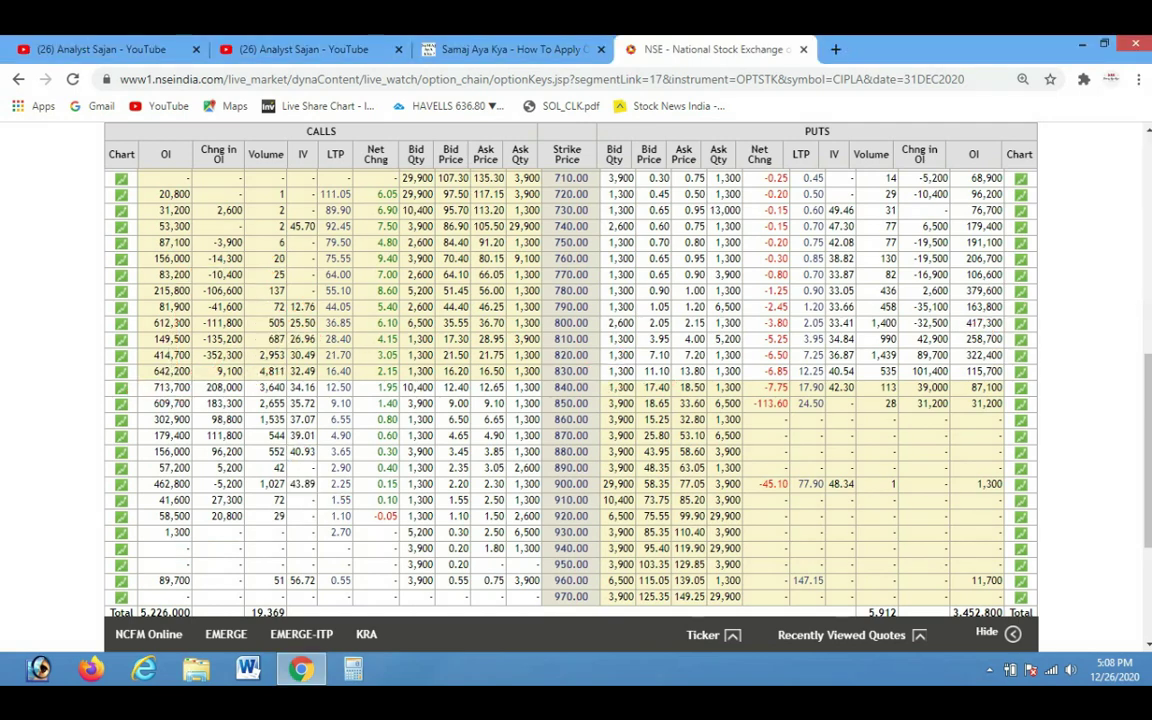
# Tick the call OI and change-in-OI values at strike 840, bracket strikes 840 to 860 with a long tick, and clear the annotations
pyautogui.hotkey('ctrl', 'alt', 'd')
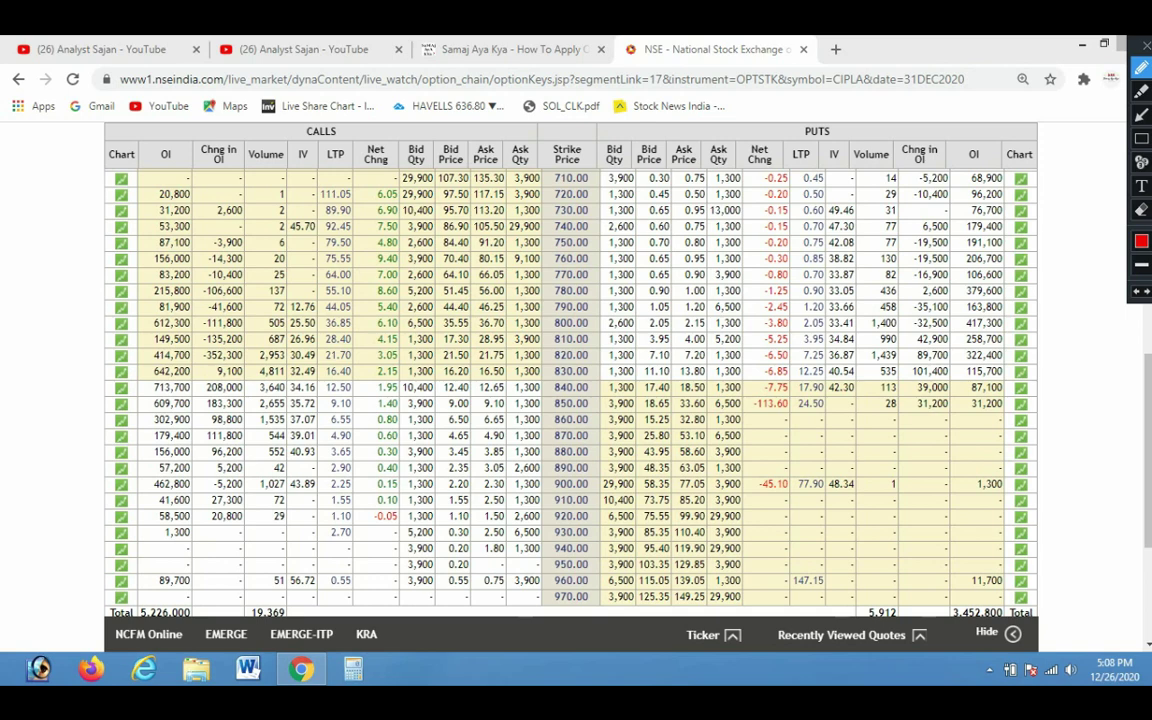
pyautogui.moveTo(186, 387)
pyautogui.mouseDown()
pyautogui.moveTo(242, 352)
pyautogui.moveTo(295, 352)
pyautogui.mouseUp()
pyautogui.moveTo(184, 387)
pyautogui.mouseDown()
pyautogui.moveTo(250, 417)
pyautogui.moveTo(295, 357)
pyautogui.moveTo(356, 318)
pyautogui.mouseUp()
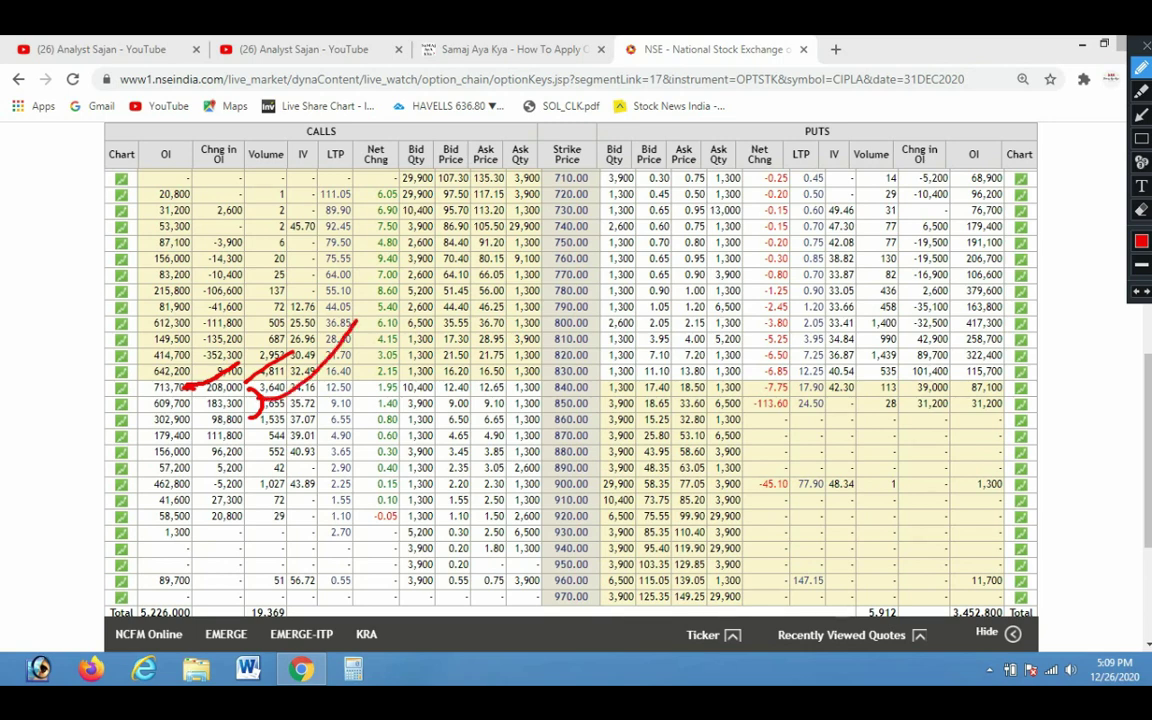
pyautogui.click(1146, 44)
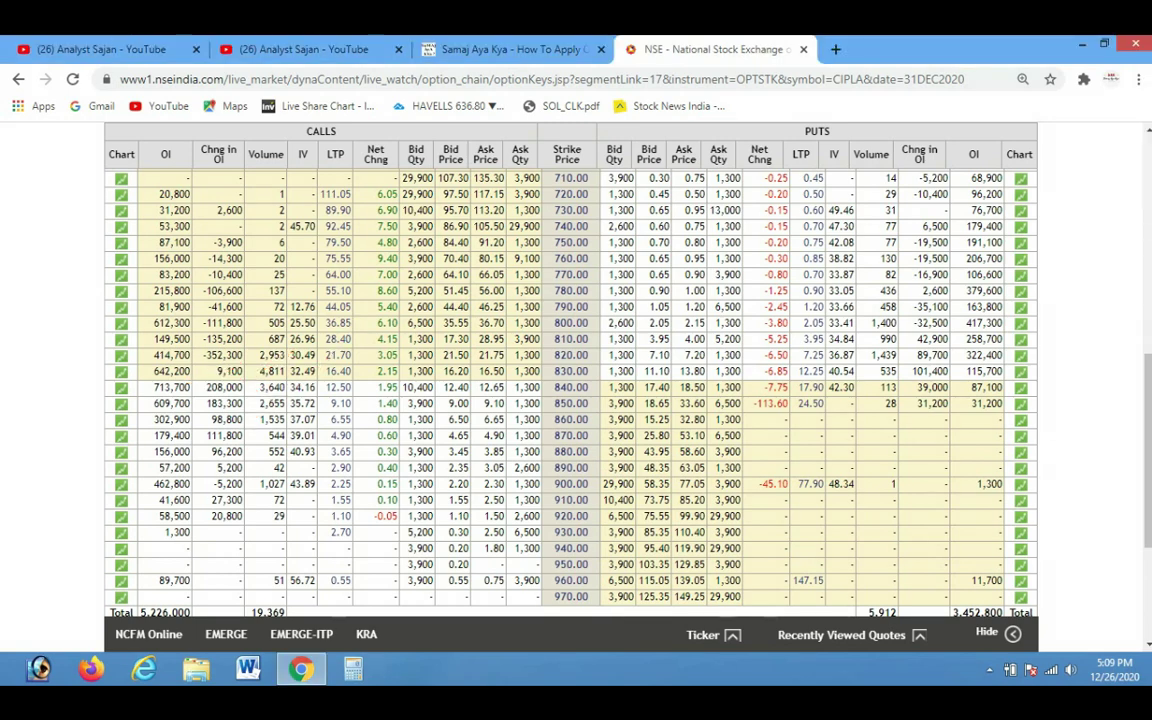
# Draw a red bracket around the call change-in-OI values for strikes 770 to 830 and clear it
pyautogui.hotkey('ctrl', 'alt', 'd')
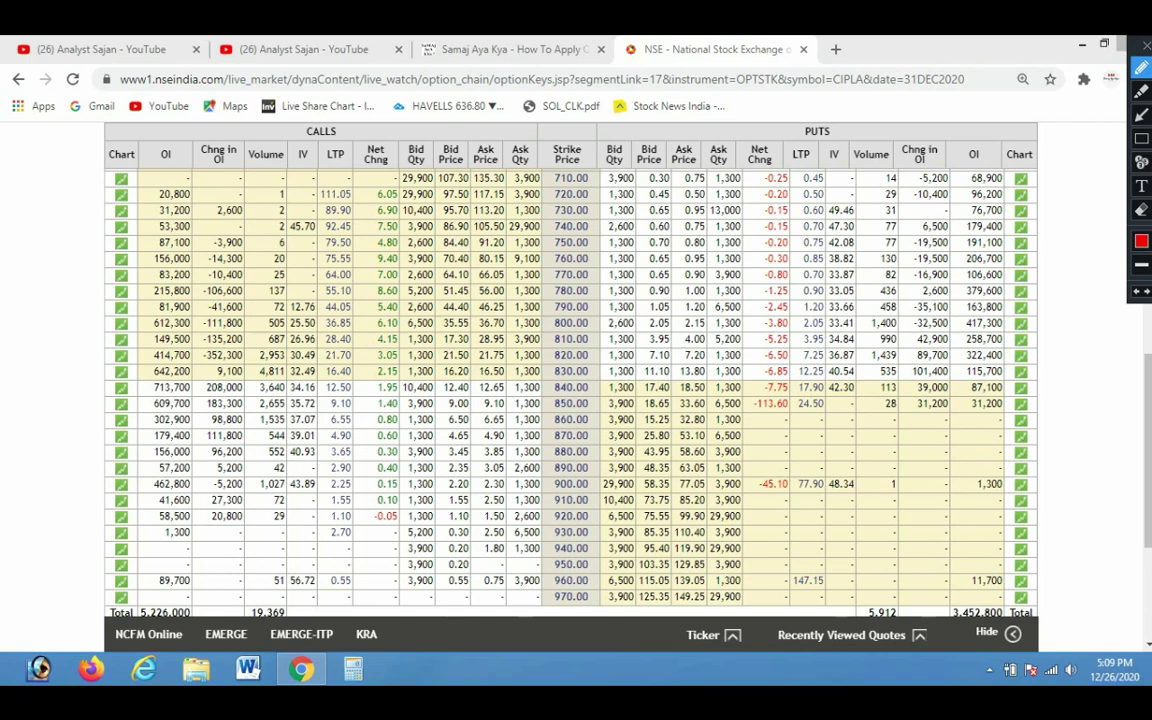
pyautogui.moveTo(196, 232)
pyautogui.mouseDown()
pyautogui.moveTo(160, 236)
pyautogui.moveTo(175, 352)
pyautogui.moveTo(225, 345)
pyautogui.mouseUp()
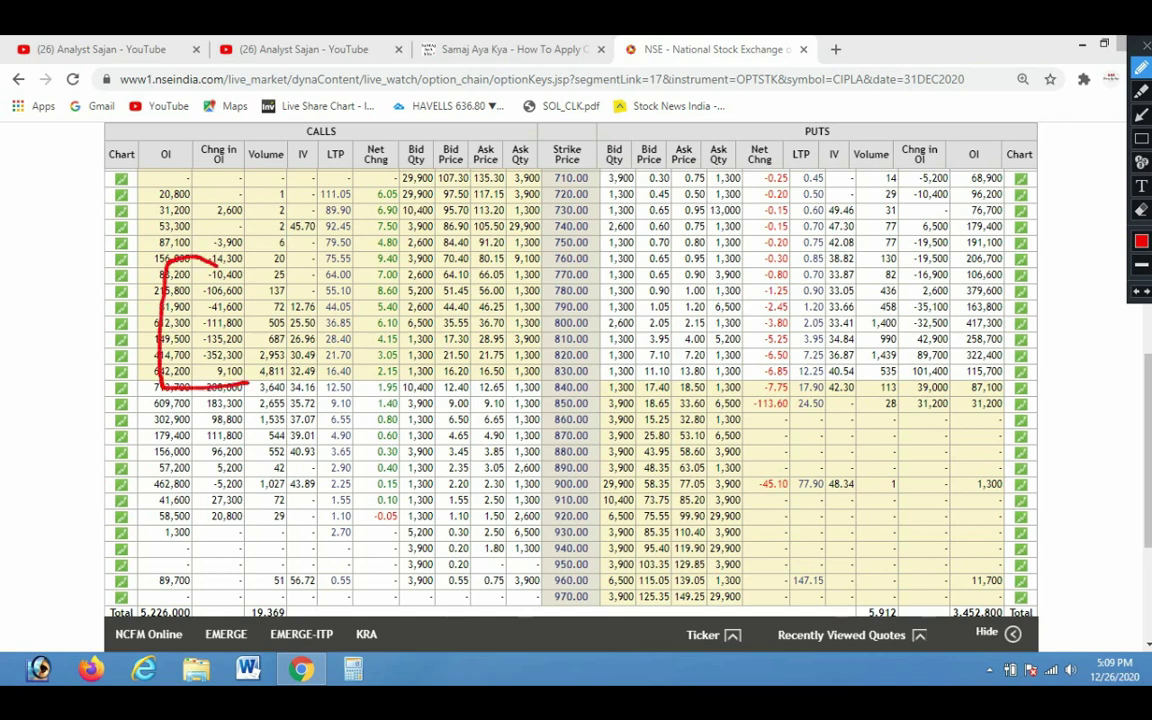
pyautogui.click(1140, 44)
# Switch the option chain's expiry date to 28JAN2021 and bring strikes 740 to 970 into view
pyautogui.scroll(7, 576, 370)
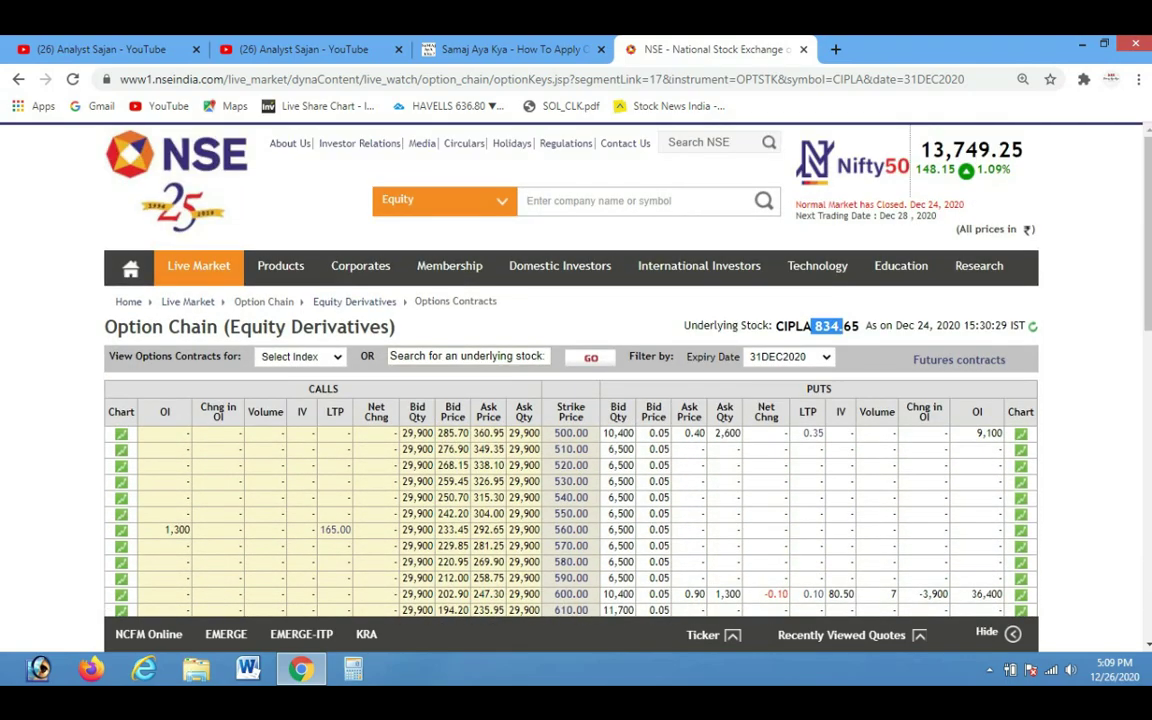
pyautogui.click(790, 356)
pyautogui.click(770, 398)
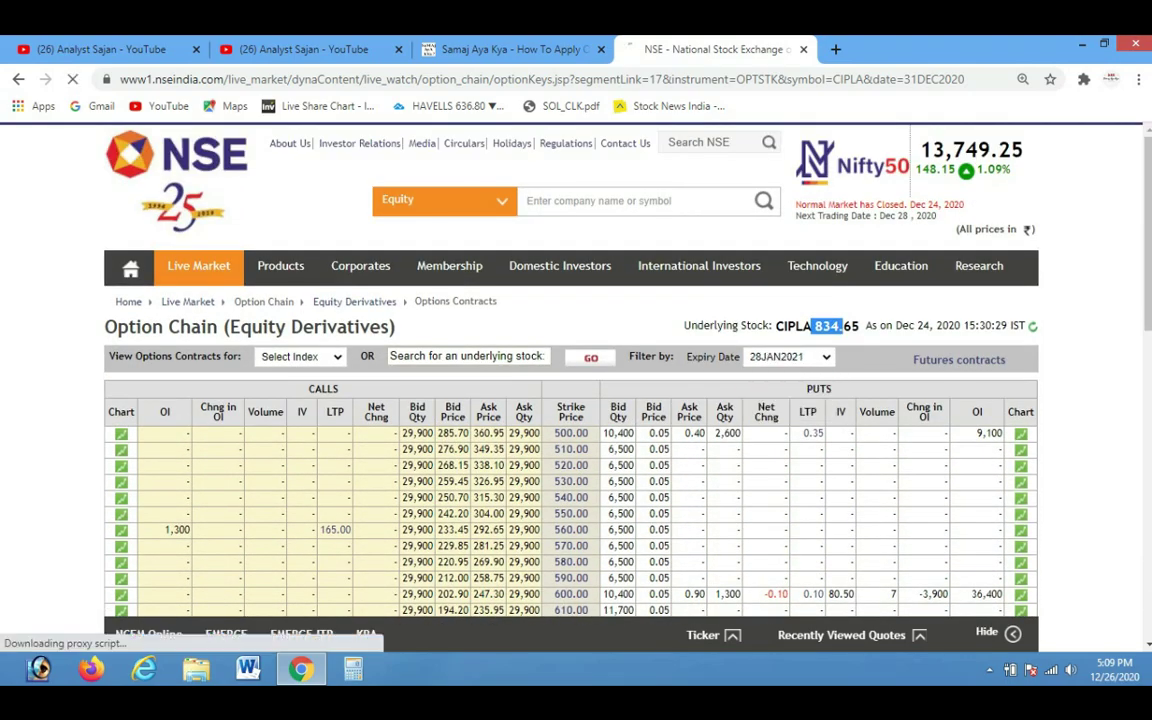
pyautogui.scroll(-6, 570, 400)
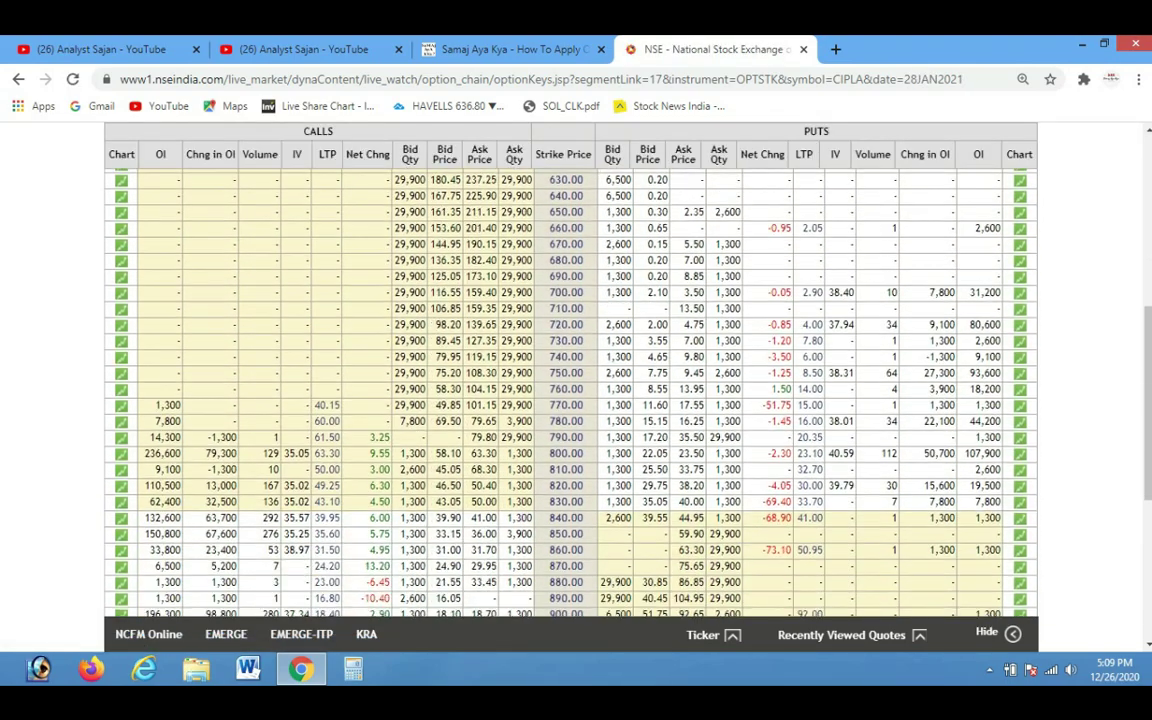
pyautogui.scroll(-2, 570, 380)
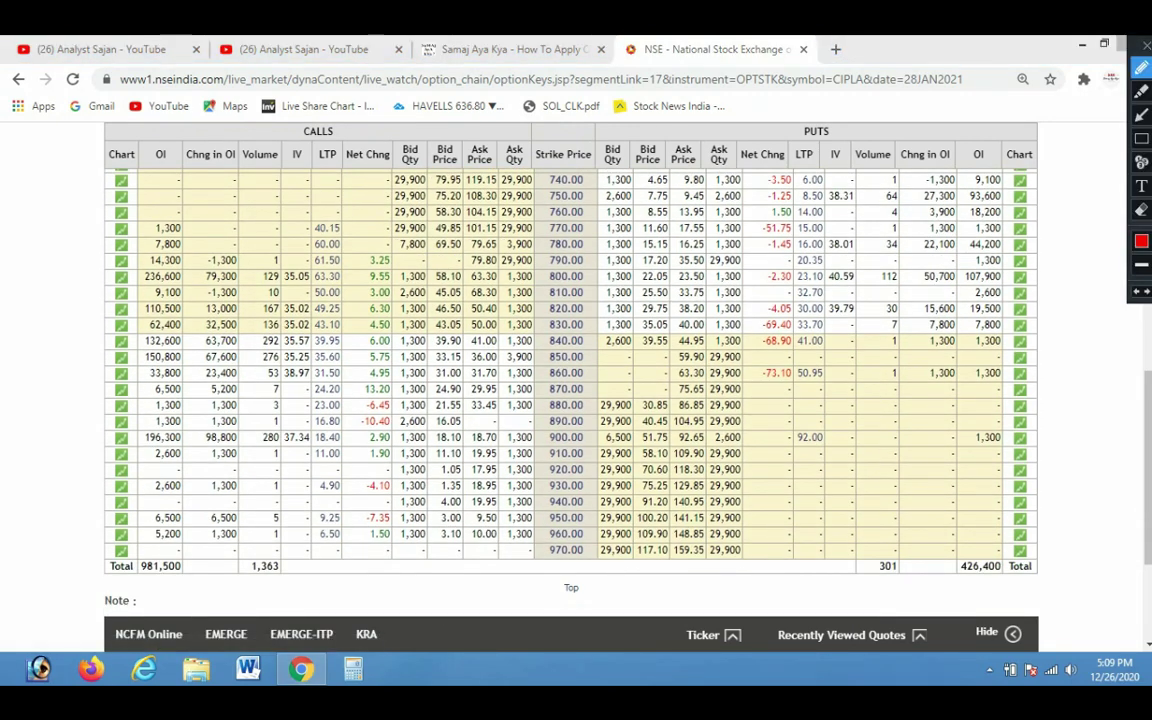
# Mark the call change-in-OI values at strikes 820 to 860, and tick the 800 strike and its call OI
pyautogui.moveTo(231, 314); pyautogui.dragTo(279, 310)
pyautogui.moveTo(229, 351)
pyautogui.mouseDown()
pyautogui.moveTo(262, 338)
pyautogui.moveTo(267, 304)
pyautogui.moveTo(258, 383)
pyautogui.mouseUp()
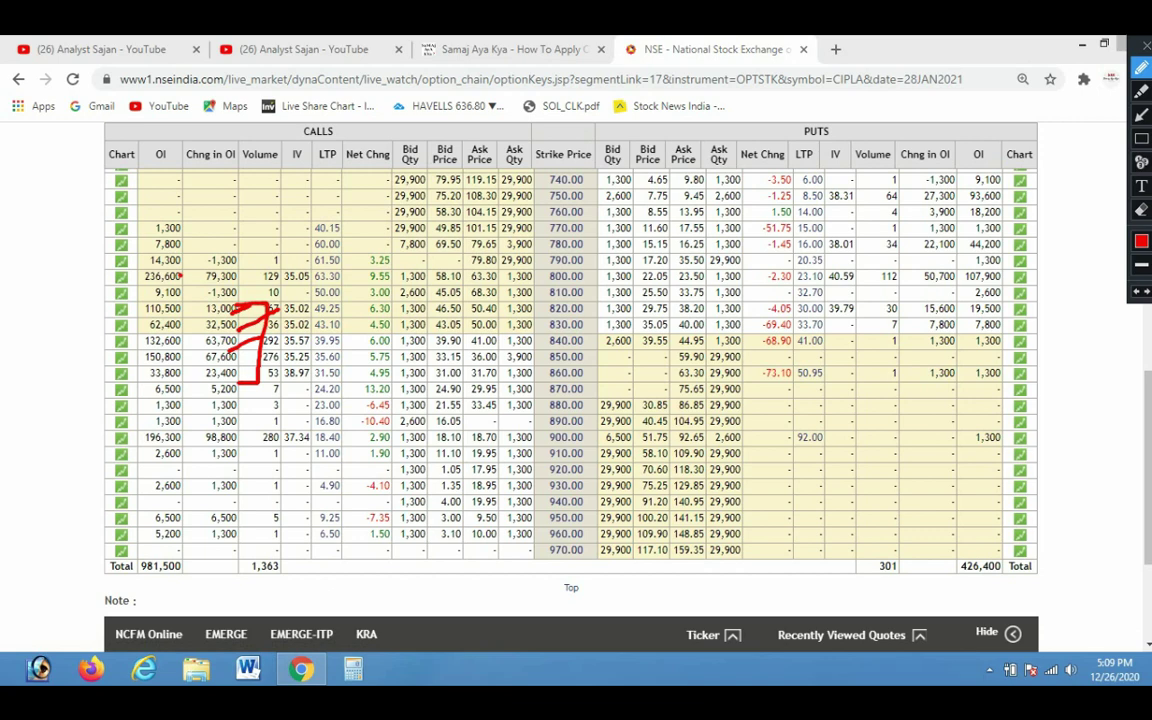
pyautogui.moveTo(180, 276); pyautogui.dragTo(203, 267)
pyautogui.moveTo(580, 280); pyautogui.dragTo(622, 257)
pyautogui.moveTo(201, 267); pyautogui.dragTo(307, 242)
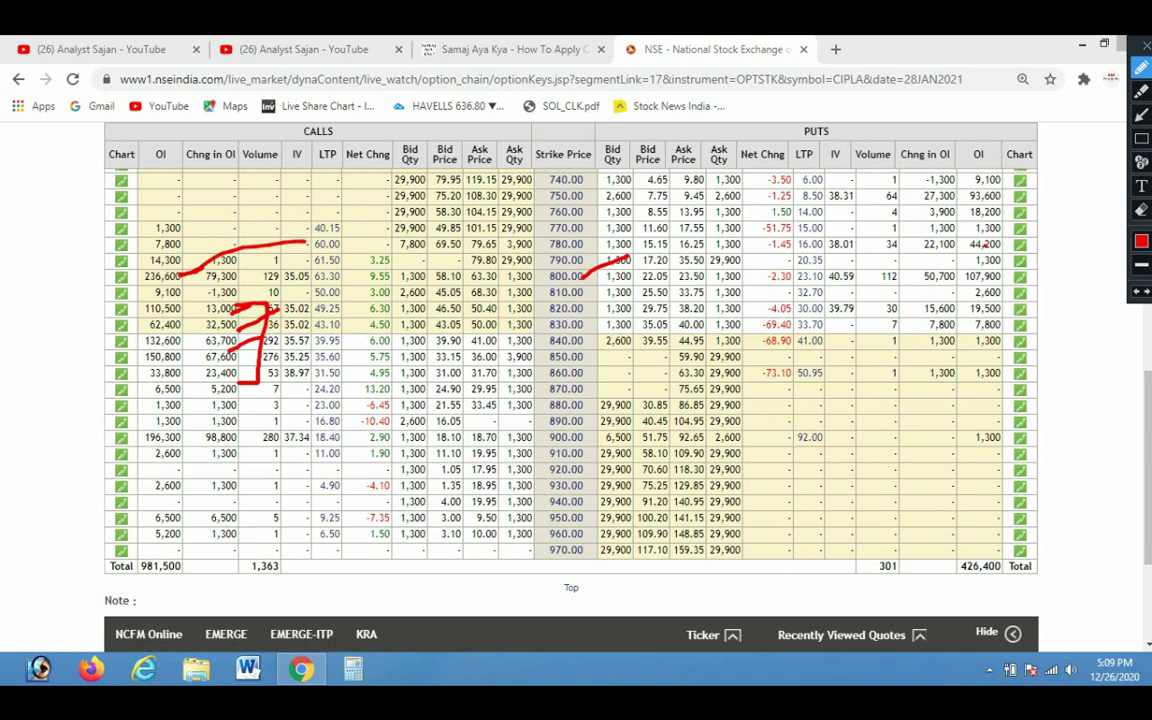
# Draw red strokes beside the put OI at strike 780 and over the calls near strike 790, and clear the annotations
pyautogui.moveTo(986, 245); pyautogui.dragTo(1071, 208)
pyautogui.moveTo(249, 263); pyautogui.dragTo(400, 243)
pyautogui.press('Escape')
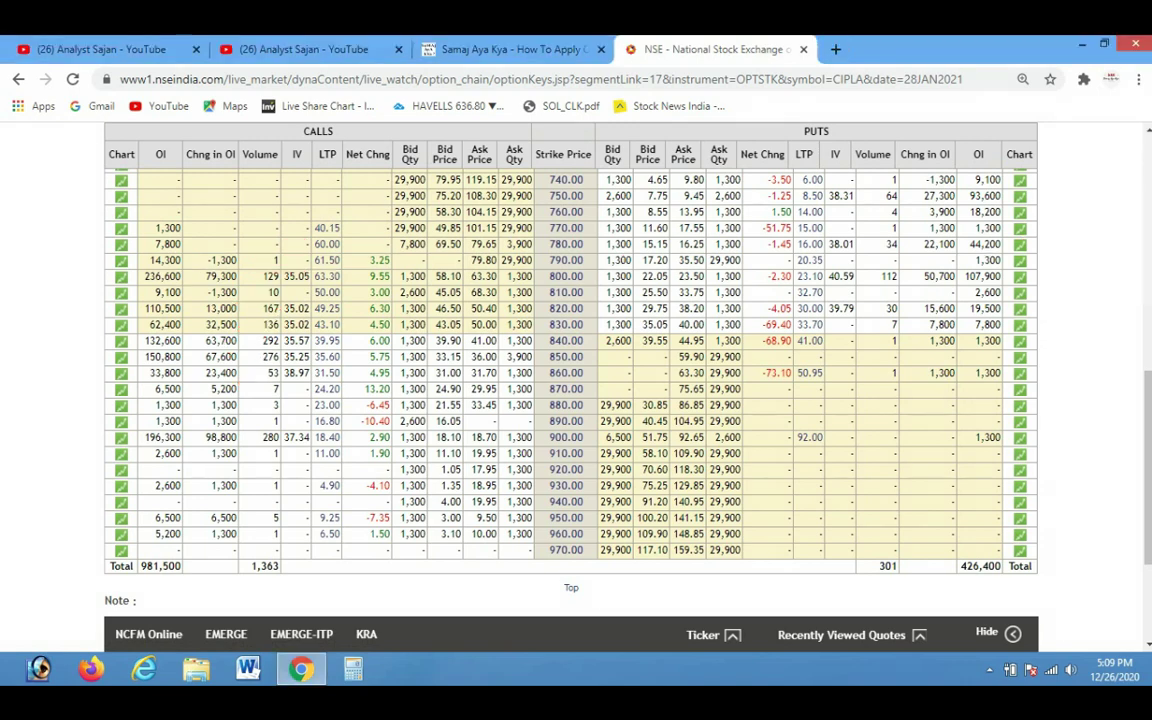
# Switch the option chain's expiry date back to 31DEC2020 and bring strikes 690 to 950 into view
pyautogui.scroll(5, 570, 390)
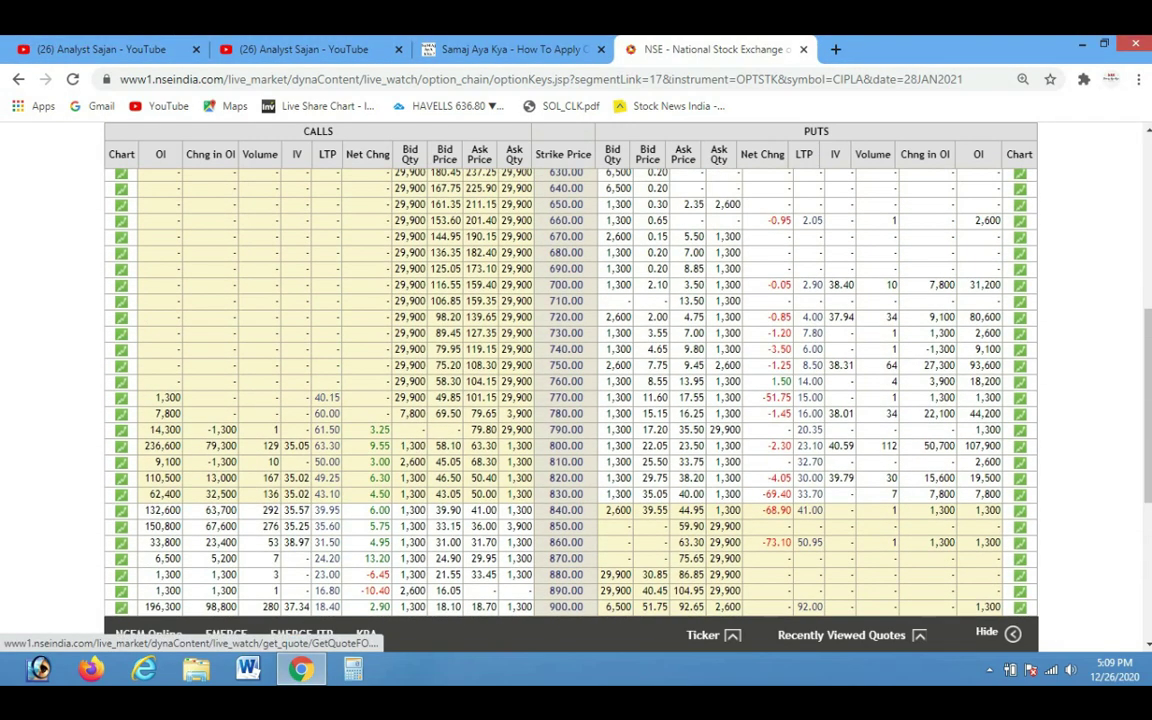
pyautogui.scroll(1, 570, 390)
pyautogui.click(796, 141)
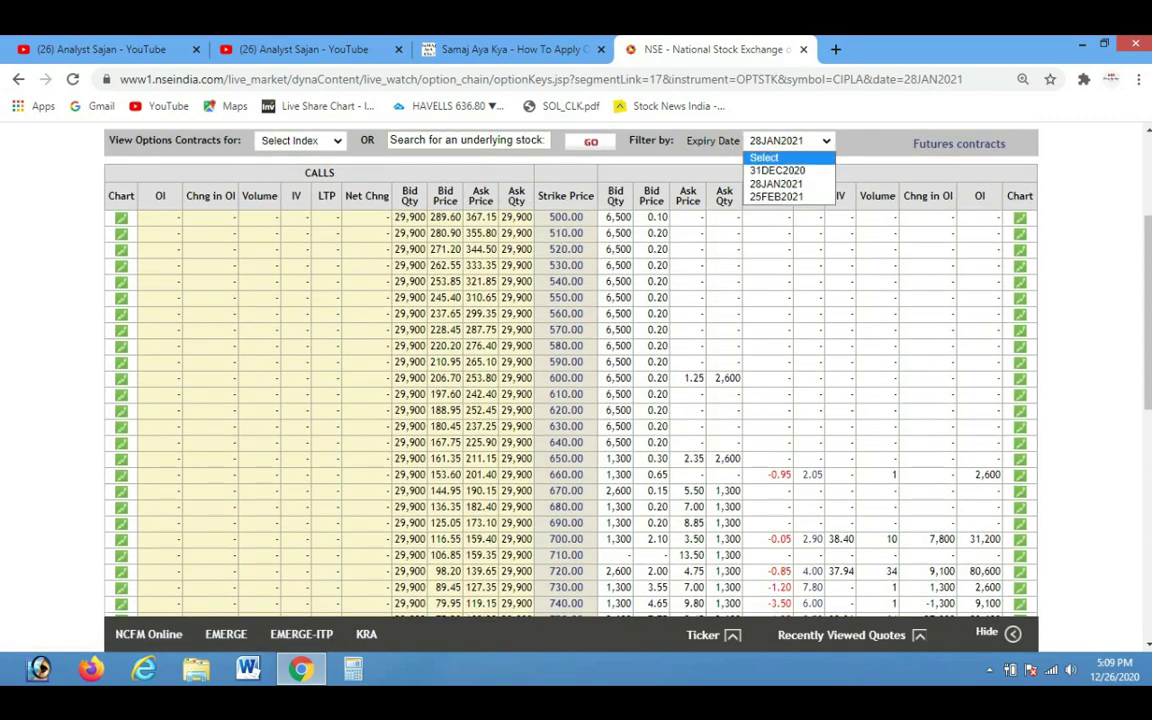
pyautogui.click(780, 170)
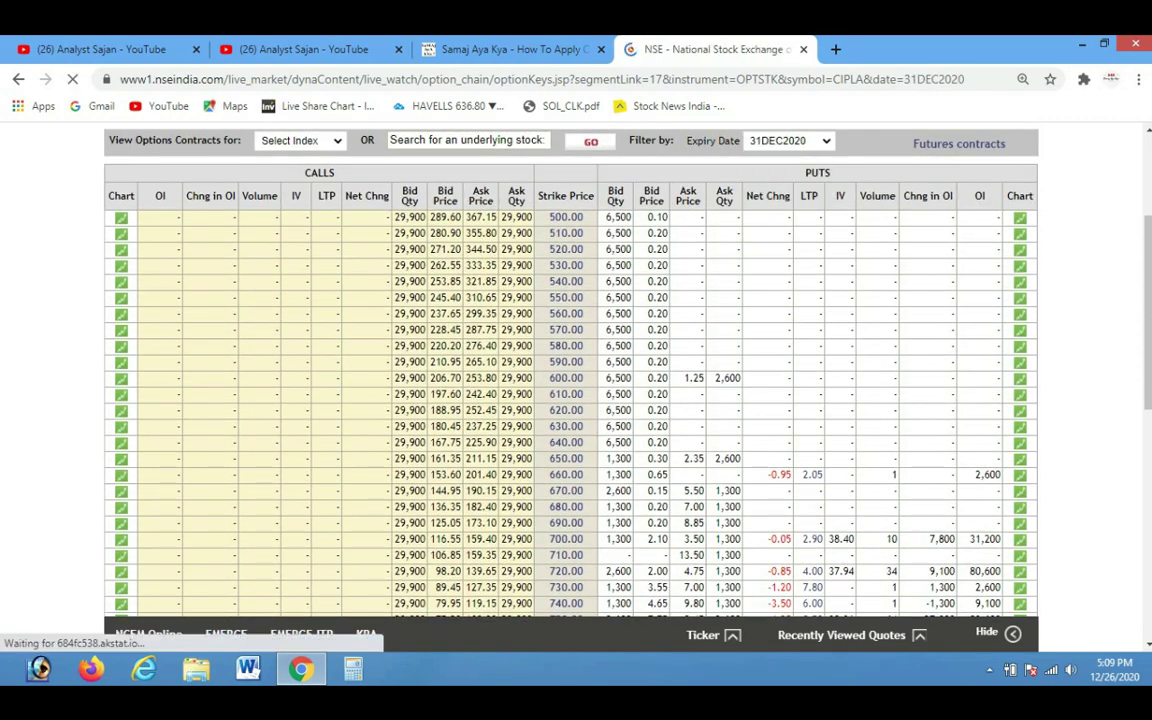
pyautogui.scroll(-5, 567, 390)
pyautogui.scroll(-2, 570, 390)
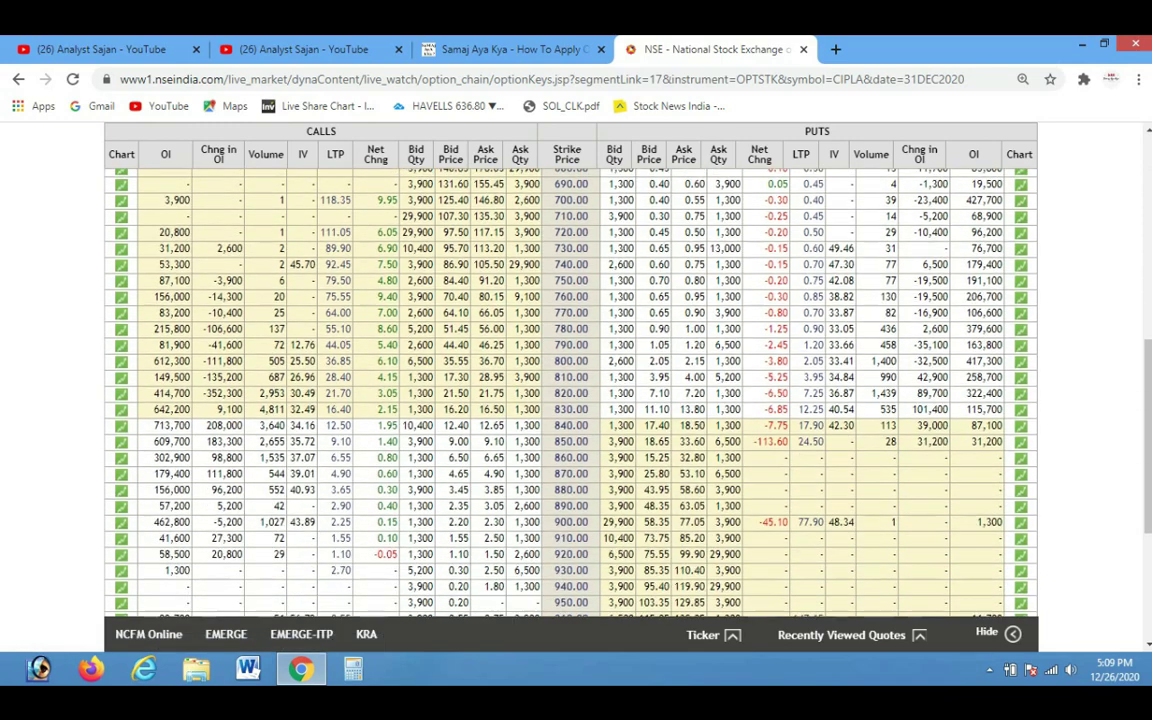
# Draw a red upward arrow over the puts Ask Qty column from strike 840 to strike 760
pyautogui.hotkey('ctrl', 'alt', 'd')
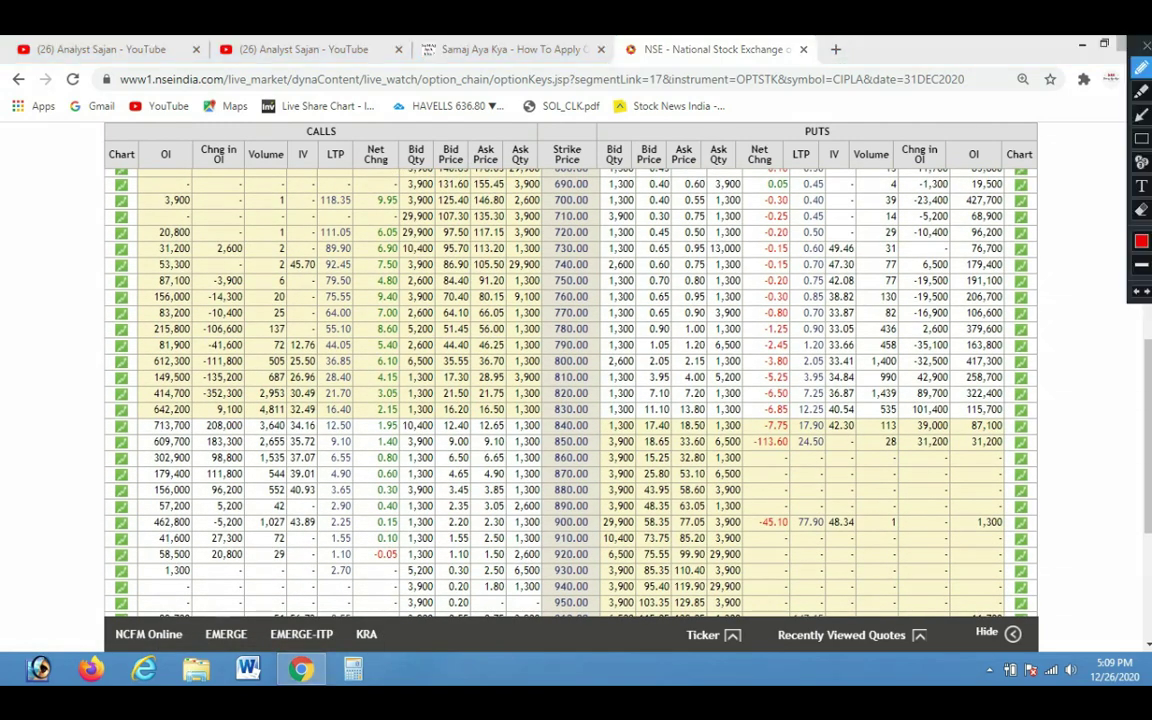
pyautogui.moveTo(731, 298); pyautogui.dragTo(715, 431)
pyautogui.moveTo(703, 323)
pyautogui.mouseDown()
pyautogui.moveTo(731, 296)
pyautogui.moveTo(748, 326)
pyautogui.mouseUp()
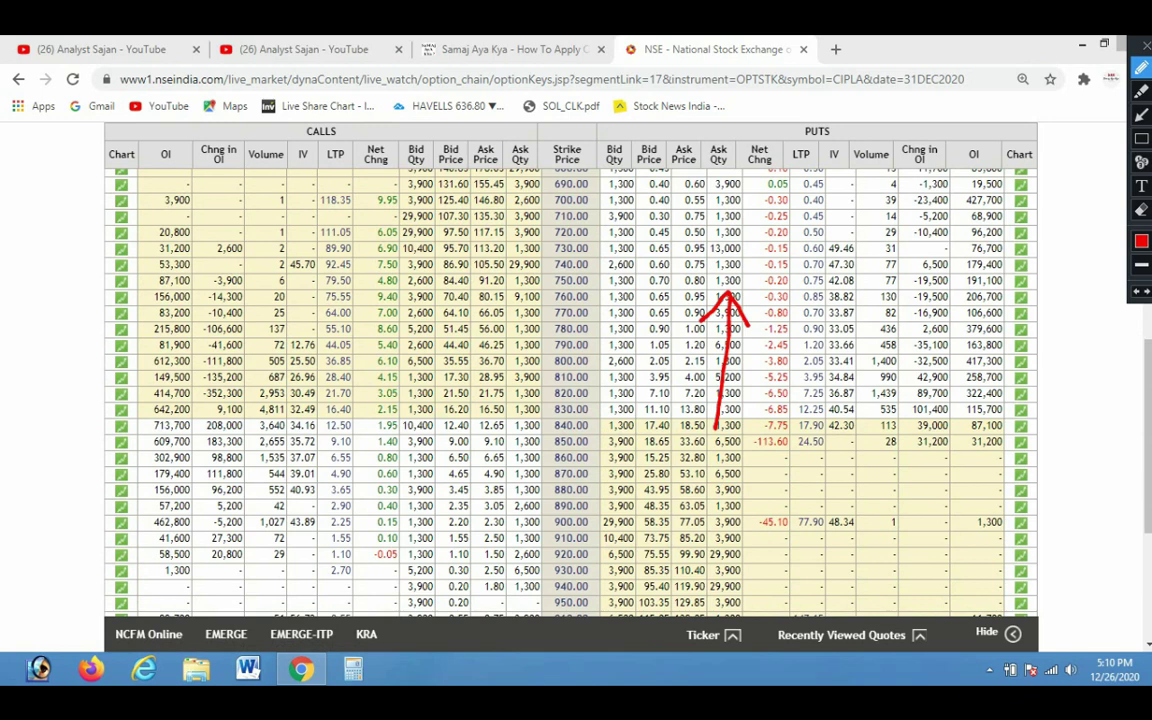
# Cross the put OI at strikes 810 to 840 and the puts area near 890, line through the call OI at 880, and clear the annotations
pyautogui.moveTo(980, 370)
pyautogui.mouseDown()
pyautogui.moveTo(1000, 430)
pyautogui.moveTo(968, 404)
pyautogui.mouseUp()
pyautogui.moveTo(122, 505); pyautogui.dragTo(208, 489)
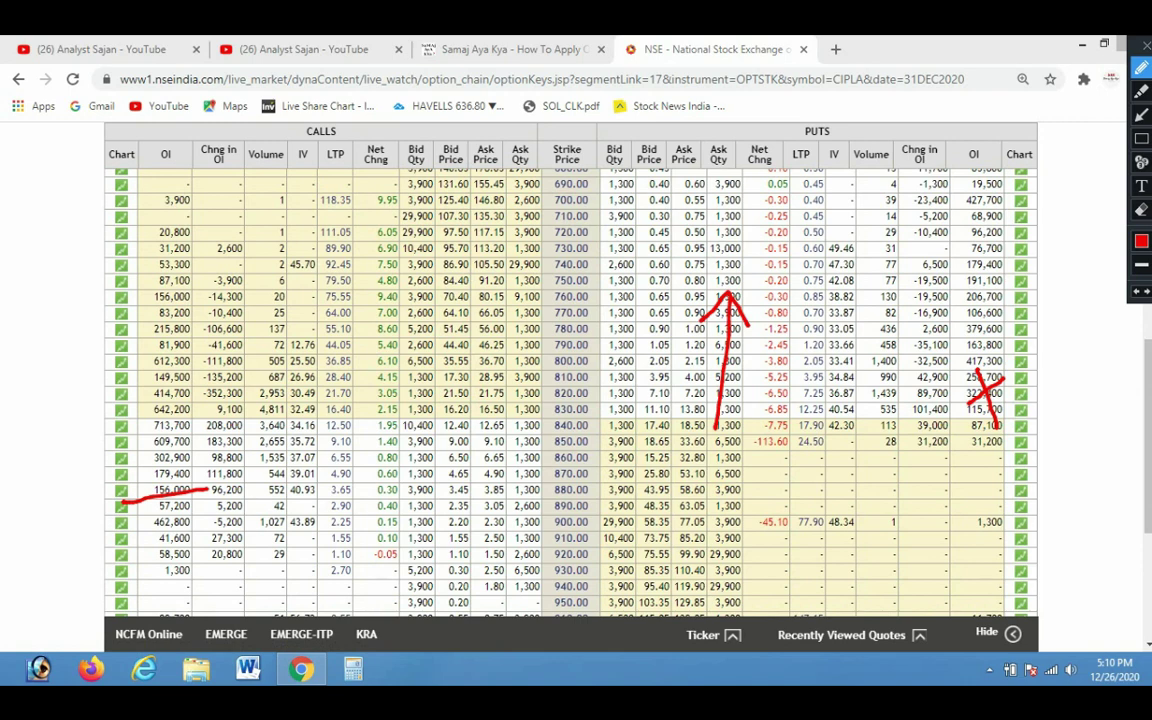
pyautogui.moveTo(892, 481); pyautogui.dragTo(917, 546)
pyautogui.moveTo(963, 485); pyautogui.dragTo(883, 517)
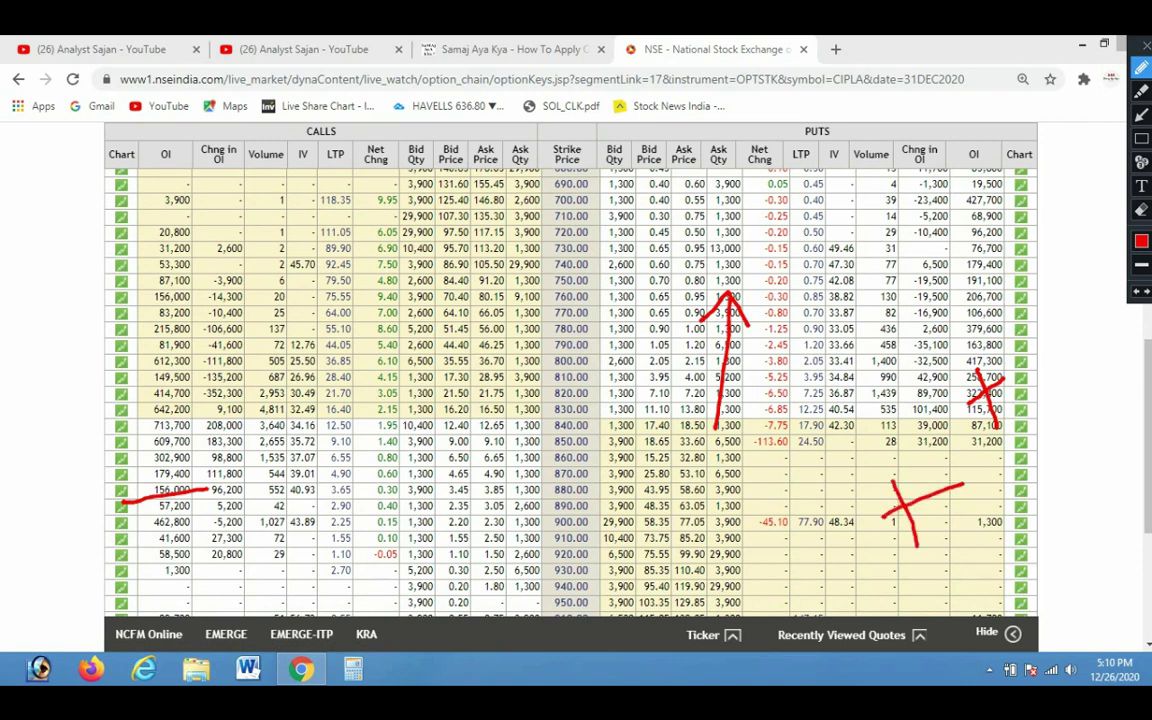
pyautogui.press('Escape')
# Draw a red downward arrow over the puts LTP column from strike 790 to strike 840
pyautogui.hotkey('ctrl', 'alt', 'd')
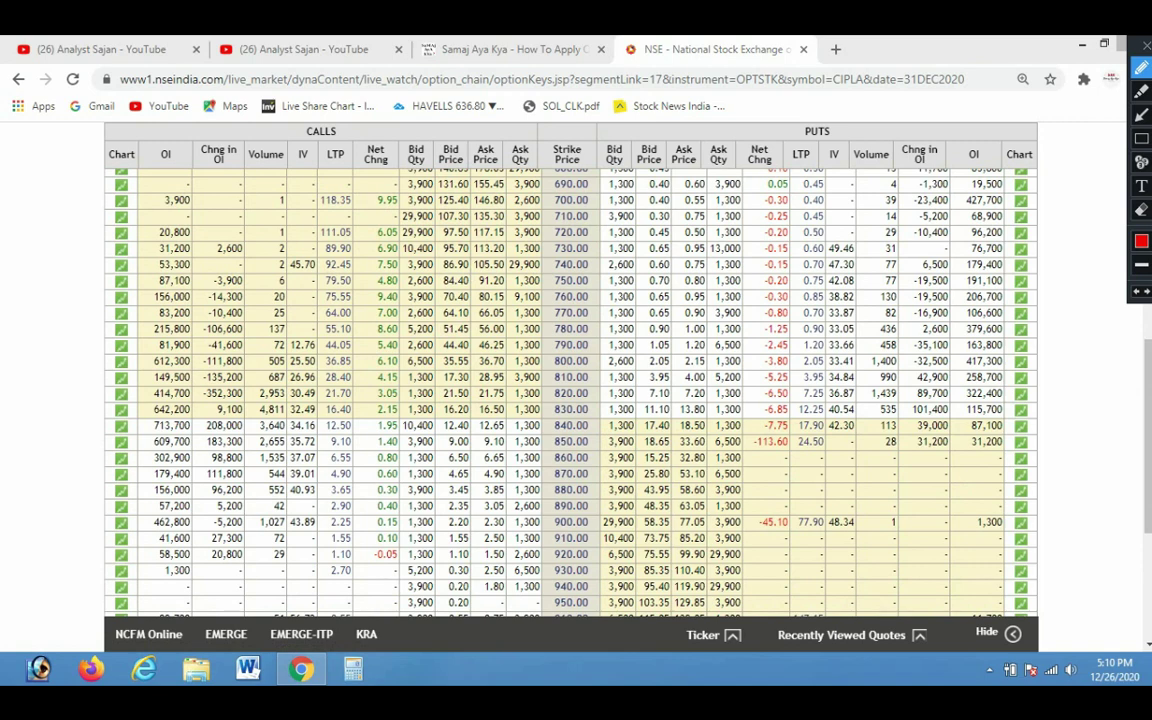
pyautogui.moveTo(827, 335); pyautogui.dragTo(804, 420)
pyautogui.moveTo(772, 357); pyautogui.dragTo(804, 424)
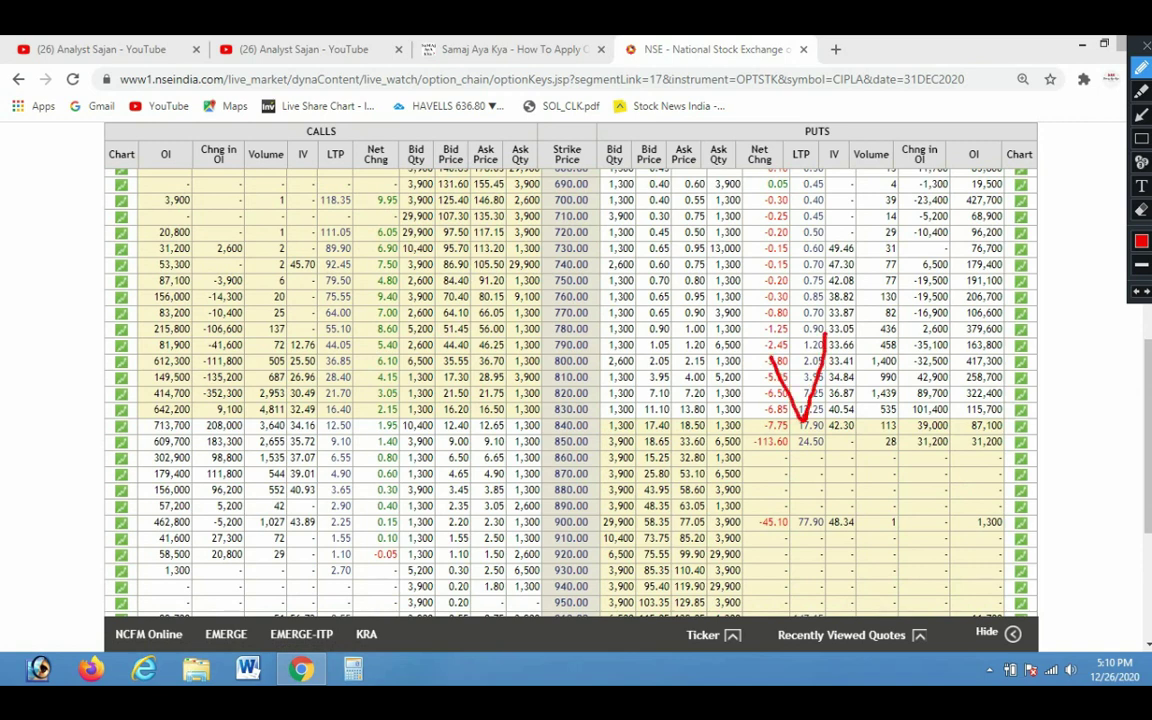
pyautogui.moveTo(850, 382); pyautogui.dragTo(808, 423)
# Draw a red cross over the call OI around strike 820, mark the put OI at strikes 800 and 740, and clear the annotations
pyautogui.moveTo(198, 369); pyautogui.dragTo(198, 410)
pyautogui.moveTo(170, 388); pyautogui.dragTo(240, 378)
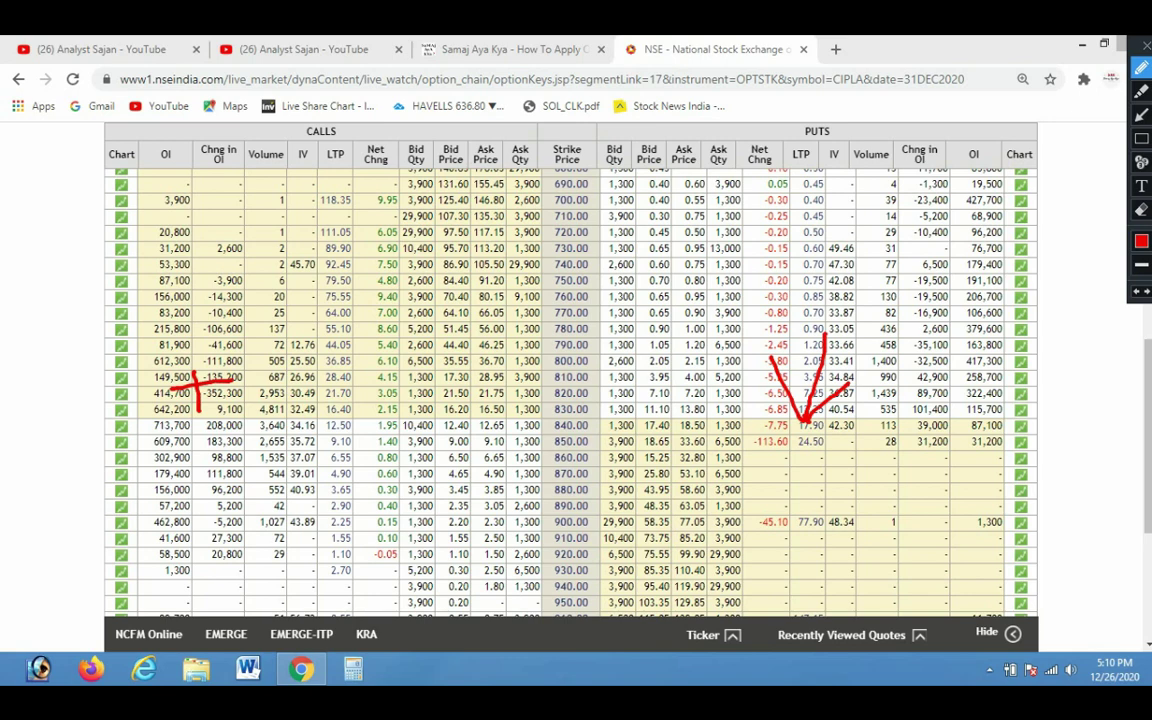
pyautogui.moveTo(943, 368); pyautogui.dragTo(1036, 353)
pyautogui.moveTo(1003, 266); pyautogui.dragTo(1042, 249)
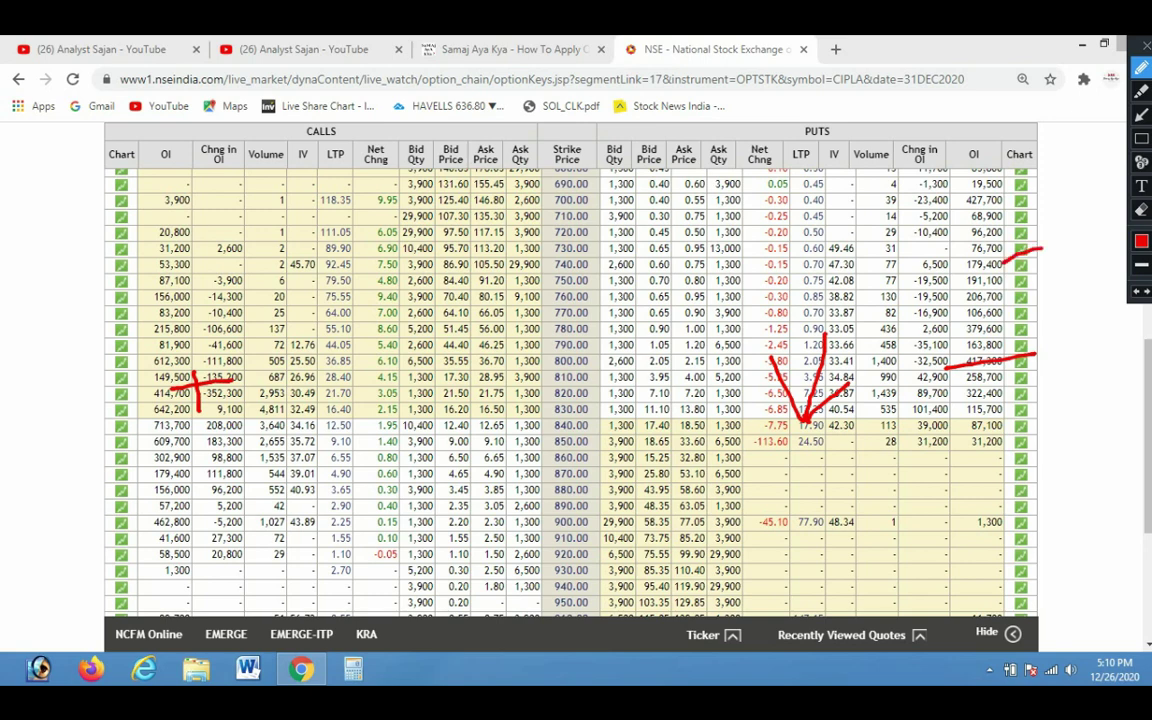
pyautogui.hotkey('ctrl', 'alt', 'd')
# Circle the puts OI heading in red and handwrite "Sup" beside the put OI around strikes 740 to 800
pyautogui.hotkey('ctrl', 'alt', 'd')
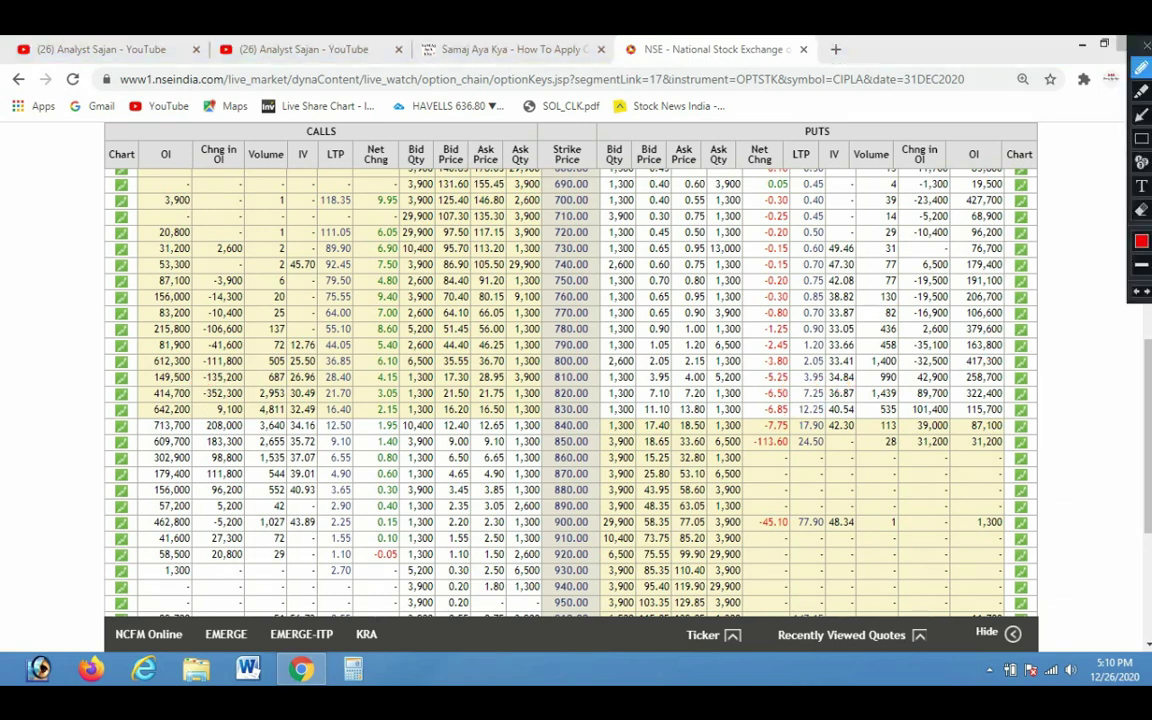
pyautogui.moveTo(990, 130)
pyautogui.mouseDown()
pyautogui.moveTo(1005, 140)
pyautogui.moveTo(1010, 185)
pyautogui.mouseUp()
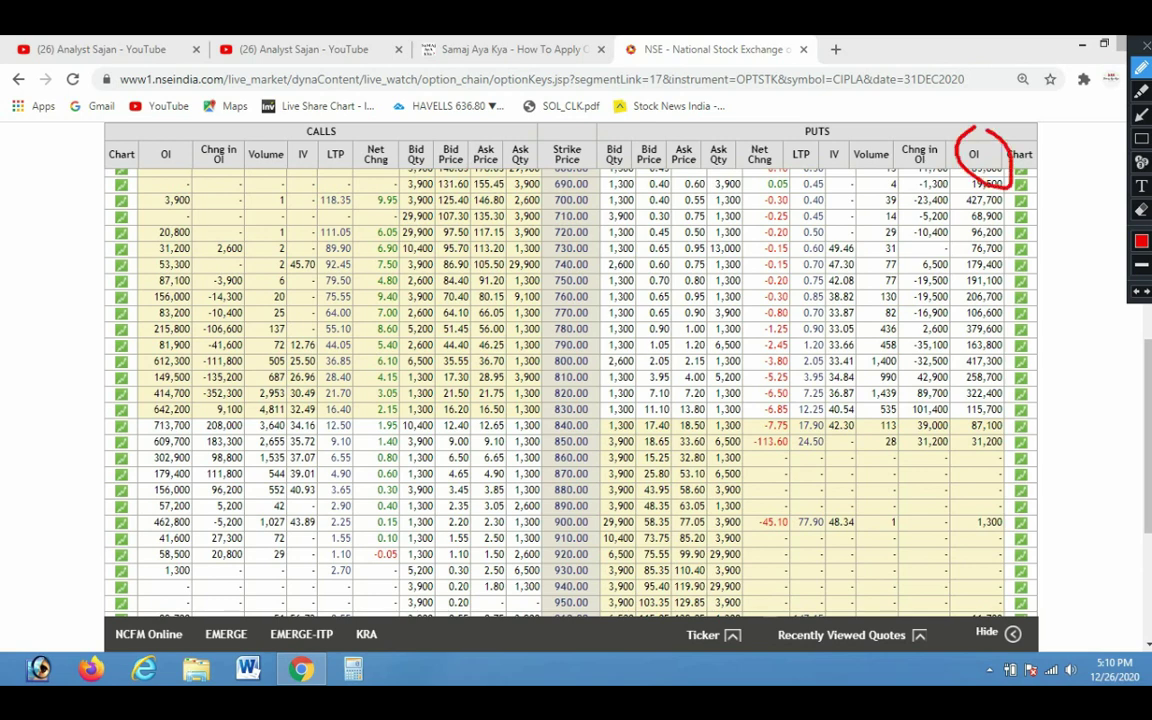
pyautogui.moveTo(1004, 301)
pyautogui.mouseDown()
pyautogui.moveTo(1051, 272)
pyautogui.moveTo(1053, 350)
pyautogui.moveTo(1035, 371)
pyautogui.mouseUp()
pyautogui.moveTo(1049, 295); pyautogui.dragTo(1068, 278)
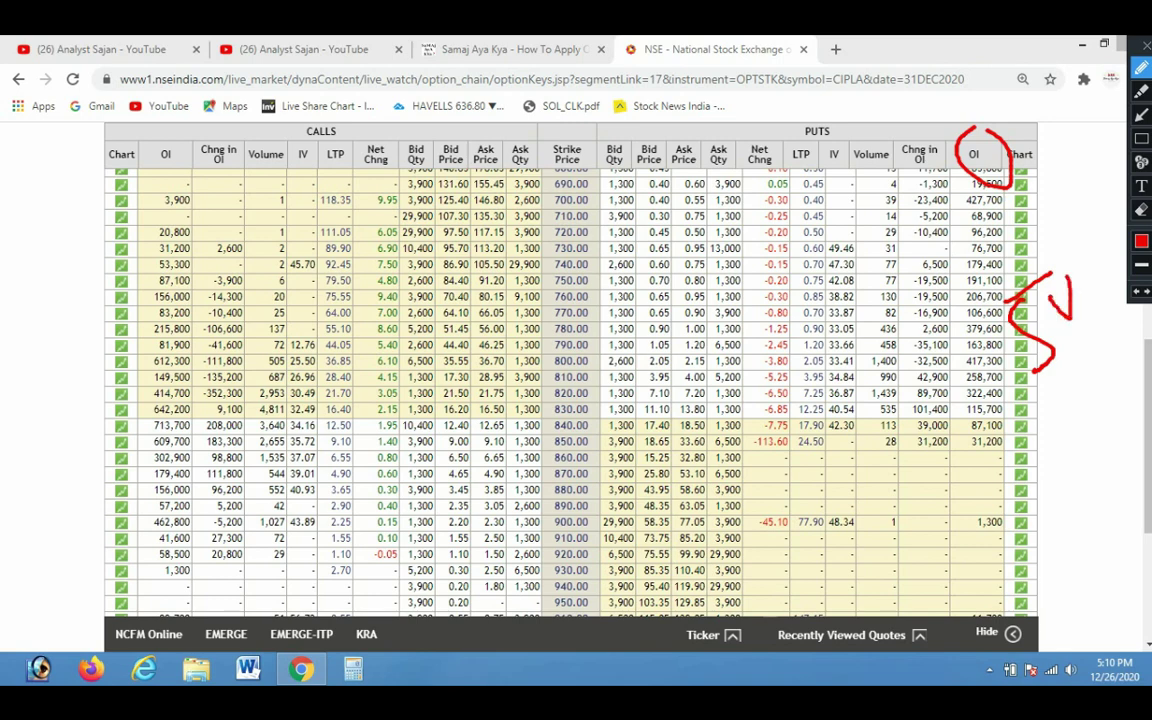
pyautogui.moveTo(1090, 268)
pyautogui.mouseDown()
pyautogui.moveTo(1108, 330)
pyautogui.moveTo(1100, 296)
pyautogui.mouseUp()
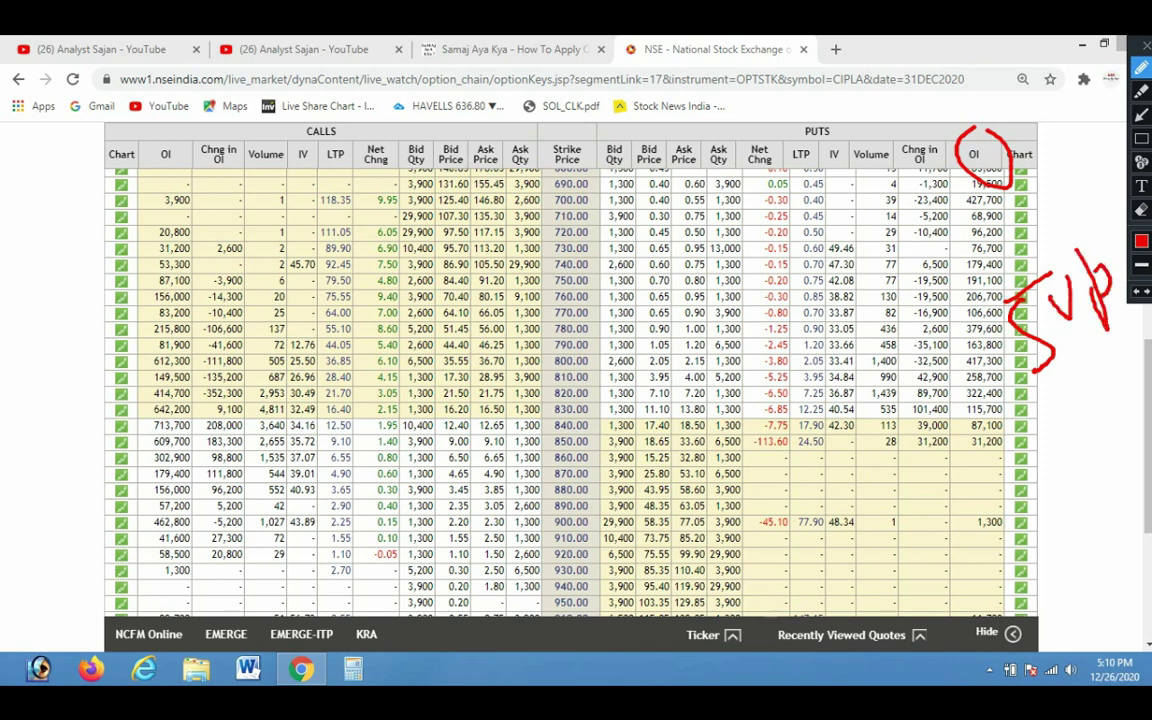
# Draw a downward arrow over the puts from strike 790 to 870, and a plus and an arrow beside the call Chng in OI at strikes 840 and 820
pyautogui.moveTo(838, 362)
pyautogui.mouseDown()
pyautogui.moveTo(868, 484)
pyautogui.moveTo(890, 453)
pyautogui.mouseUp()
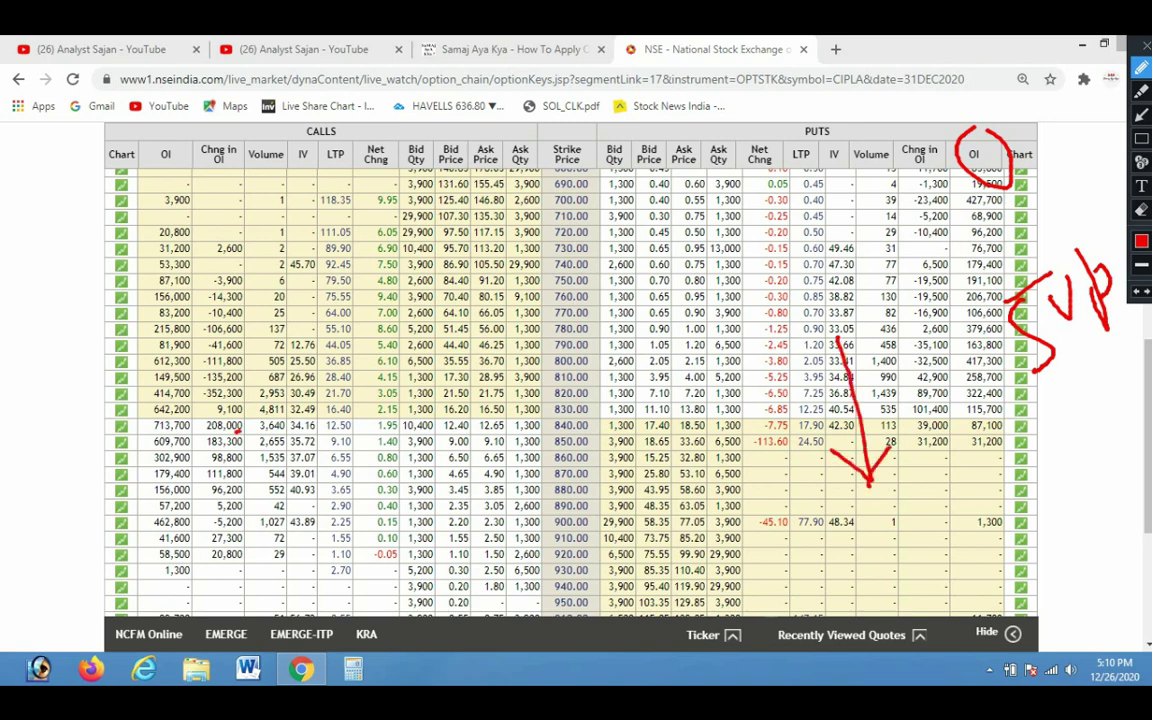
pyautogui.moveTo(237, 433)
pyautogui.mouseDown()
pyautogui.moveTo(282, 423)
pyautogui.moveTo(262, 443)
pyautogui.mouseUp()
pyautogui.moveTo(266, 395); pyautogui.dragTo(306, 382)
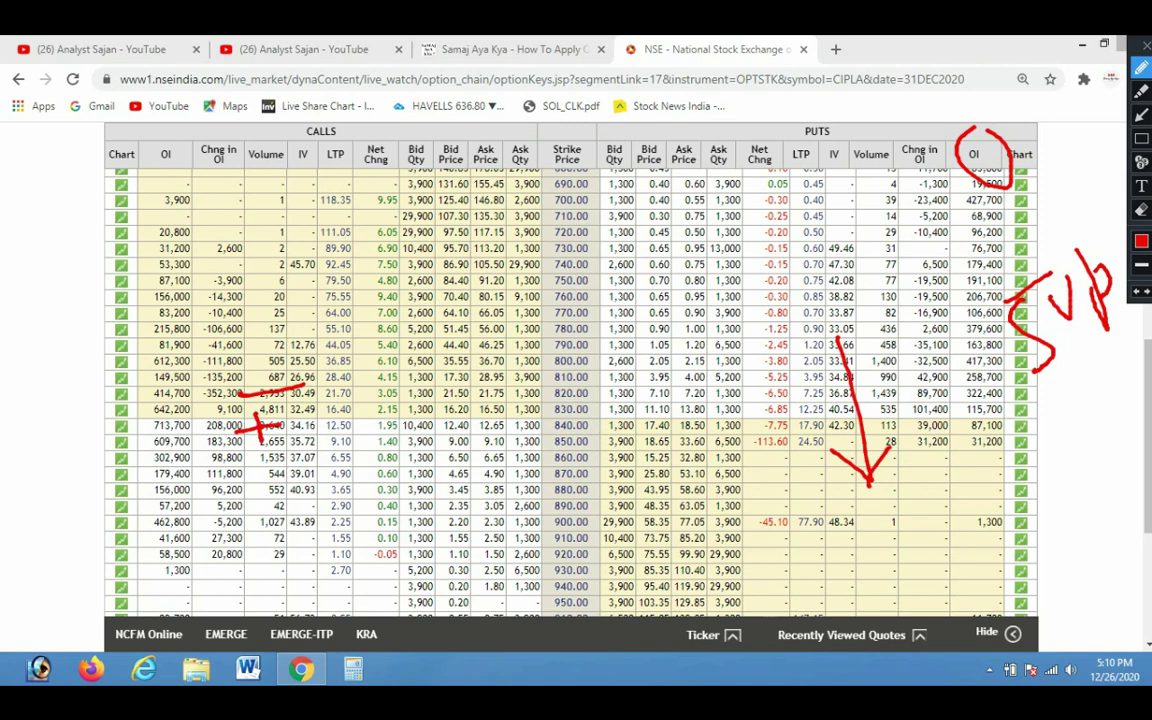
pyautogui.moveTo(260, 298); pyautogui.dragTo(243, 385)
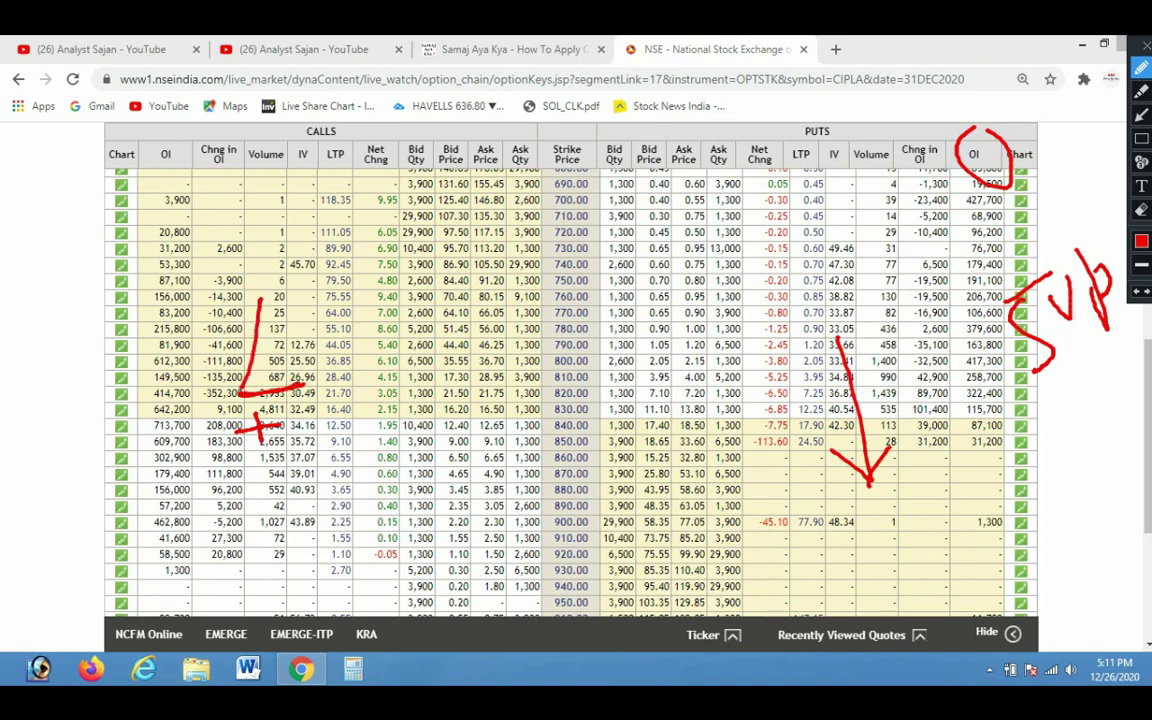
# Draw an arrow from "Sup" to the put Chng in OI near strike 770, mark the OI near strike 710, and clear the annotations
pyautogui.moveTo(930, 313); pyautogui.dragTo(1010, 299)
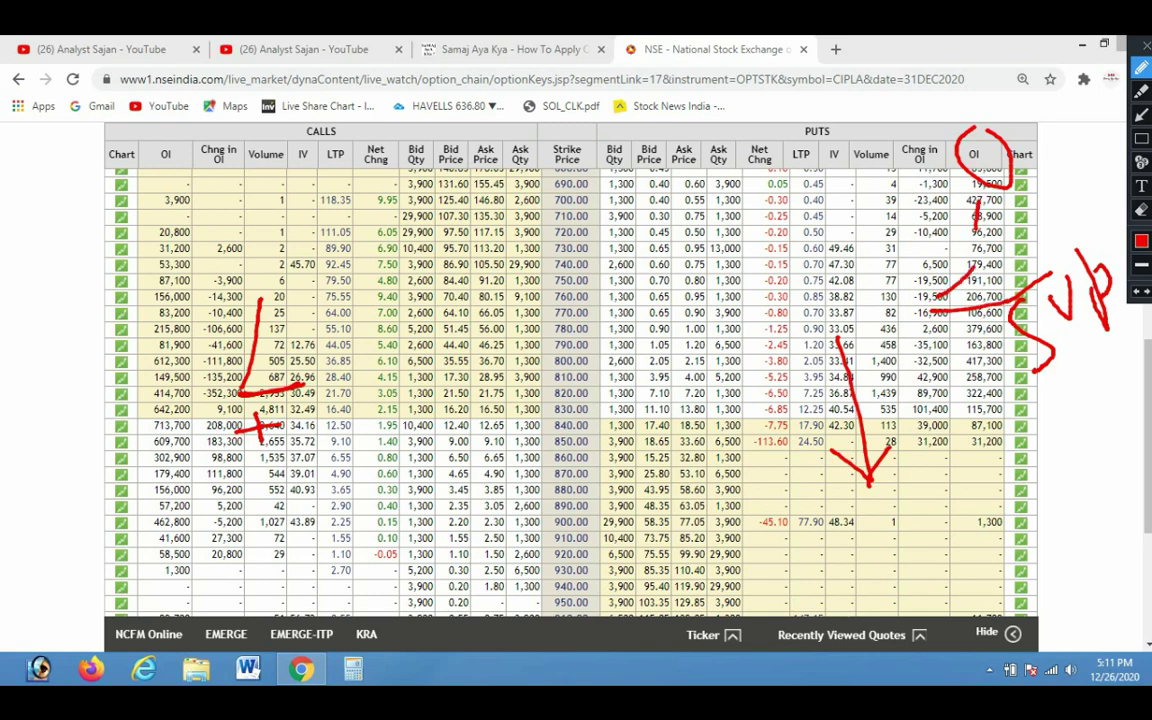
pyautogui.moveTo(988, 203); pyautogui.dragTo(981, 272)
pyautogui.press('Delete')
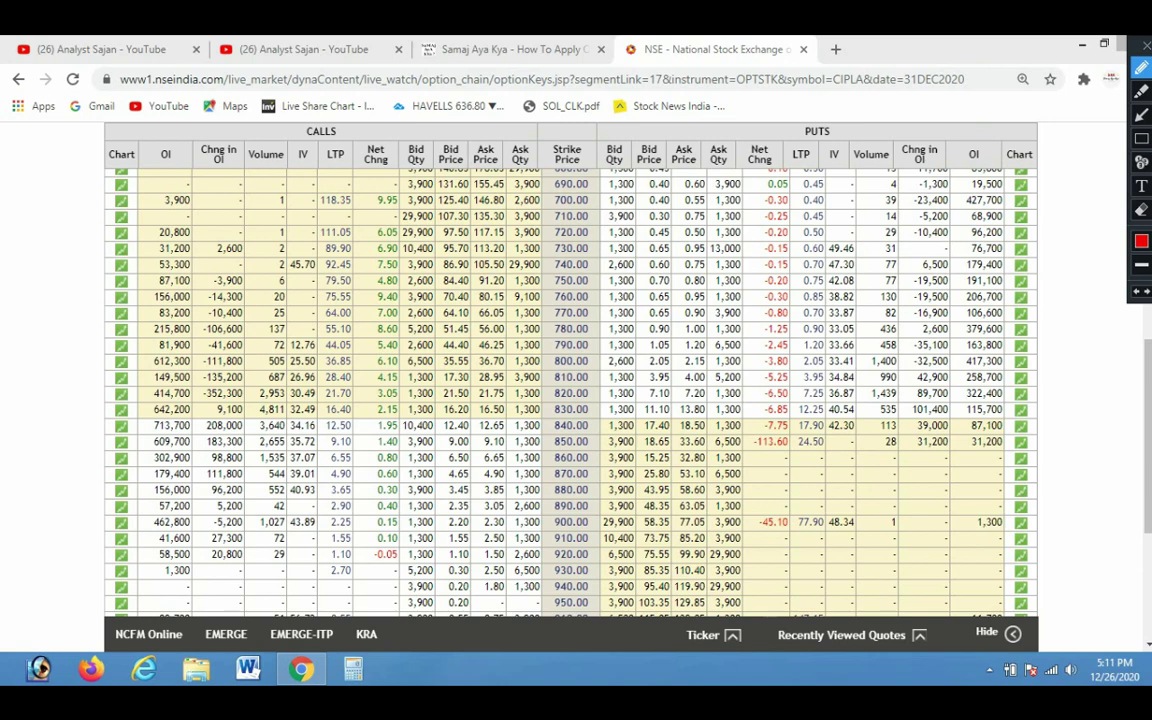
# Draw connected red arrow strokes across the puts from strike 810 up to strike 760, then clear them
pyautogui.moveTo(877, 319)
pyautogui.mouseDown()
pyautogui.moveTo(899, 382)
pyautogui.moveTo(912, 269)
pyautogui.mouseUp()
pyautogui.moveTo(900, 384); pyautogui.dragTo(1022, 340)
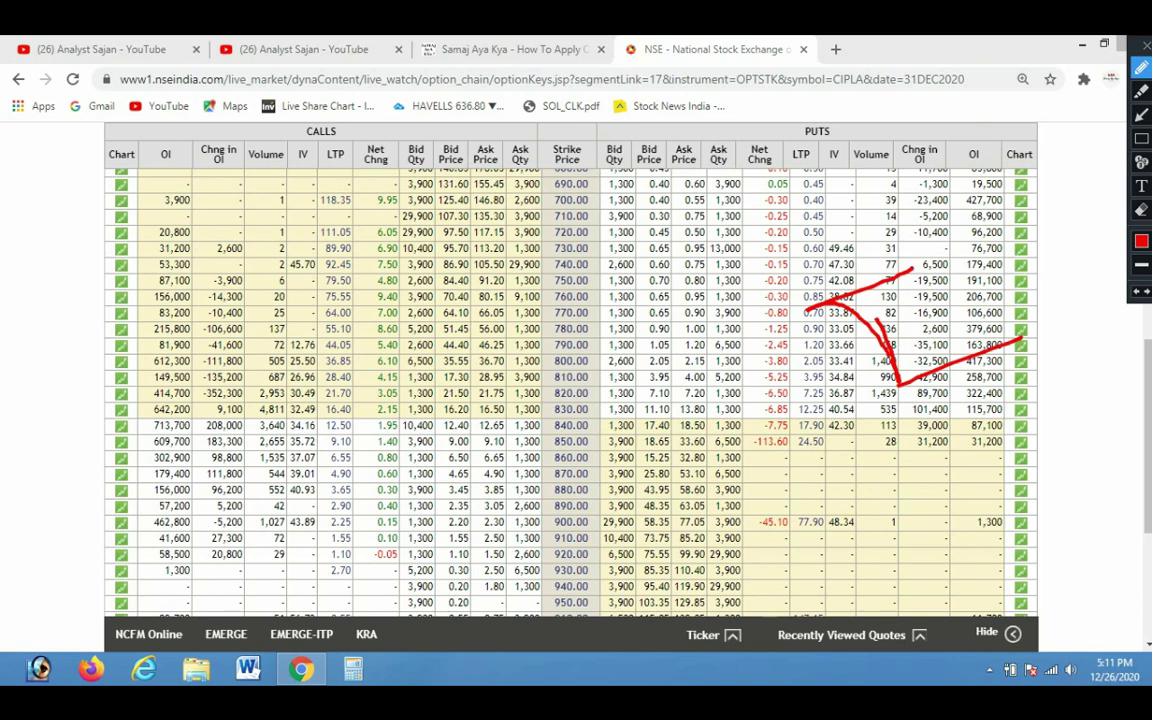
pyautogui.press('Escape')
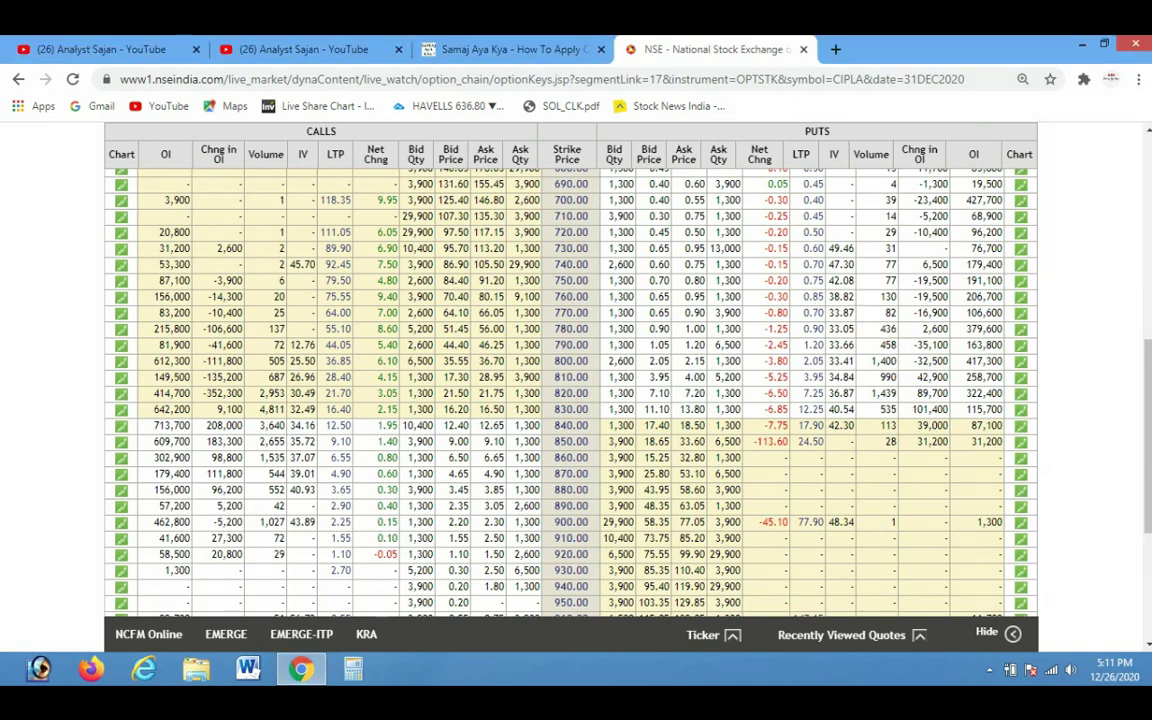
# Draw three red upward arrows over the puts Net Chng, IV and Chng in OI columns, stepping up from strike 800 to strike 700
pyautogui.hotkey('ctrl', 'alt', 'd')
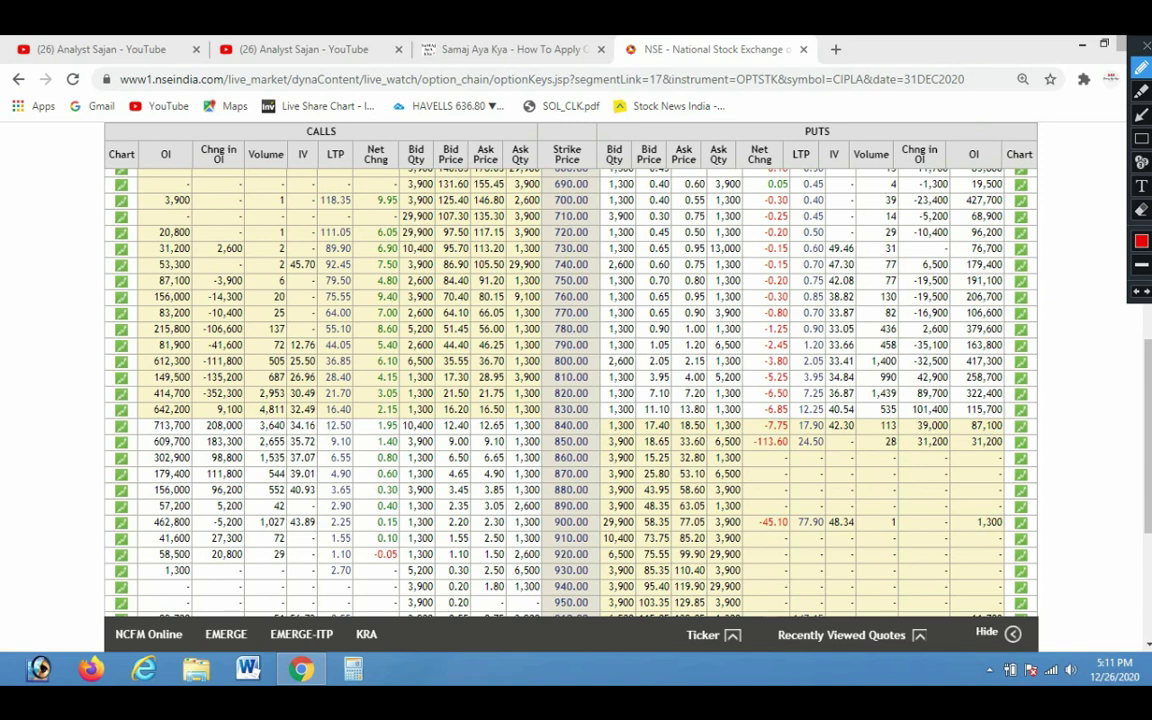
pyautogui.moveTo(762, 279)
pyautogui.mouseDown()
pyautogui.moveTo(749, 369)
pyautogui.moveTo(725, 301)
pyautogui.moveTo(801, 318)
pyautogui.moveTo(840, 255)
pyautogui.moveTo(806, 234)
pyautogui.mouseUp()
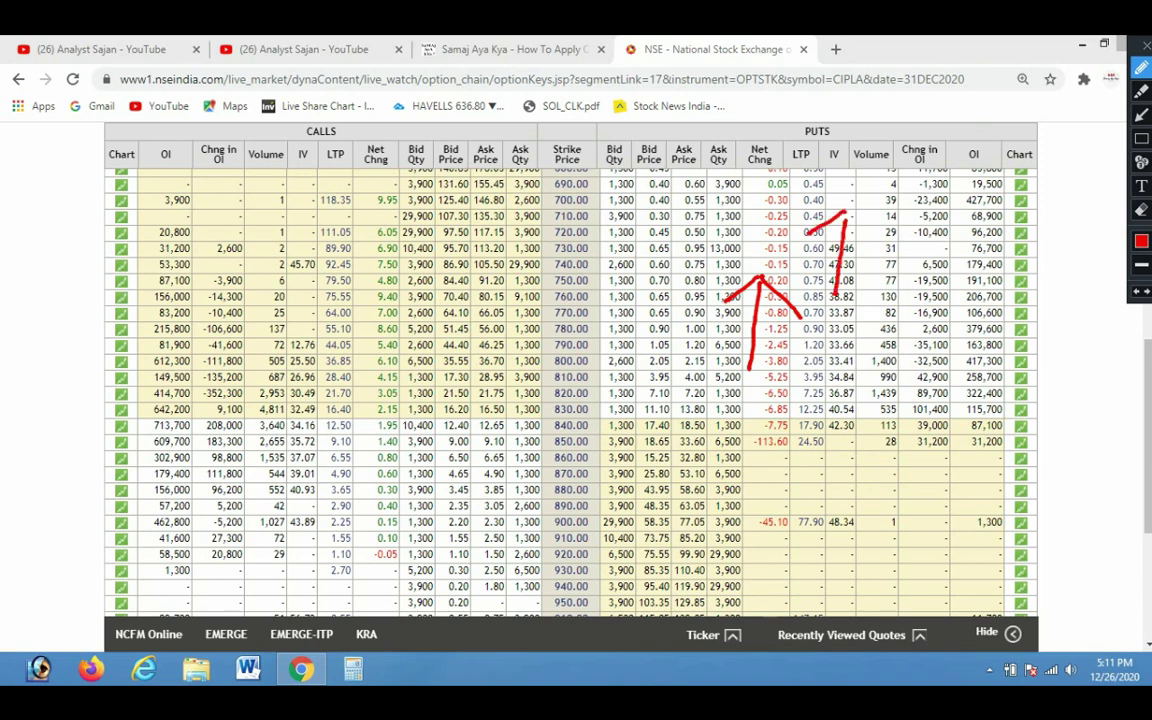
pyautogui.moveTo(915, 274)
pyautogui.mouseDown()
pyautogui.moveTo(922, 228)
pyautogui.moveTo(894, 230)
pyautogui.moveTo(943, 232)
pyautogui.mouseUp()
# Line through the call OI and Chng in OI near strikes 820, 800, 780 and 740, and the put OI near strikes 780, 770, 740 and 720
pyautogui.moveTo(146, 392); pyautogui.dragTo(222, 396)
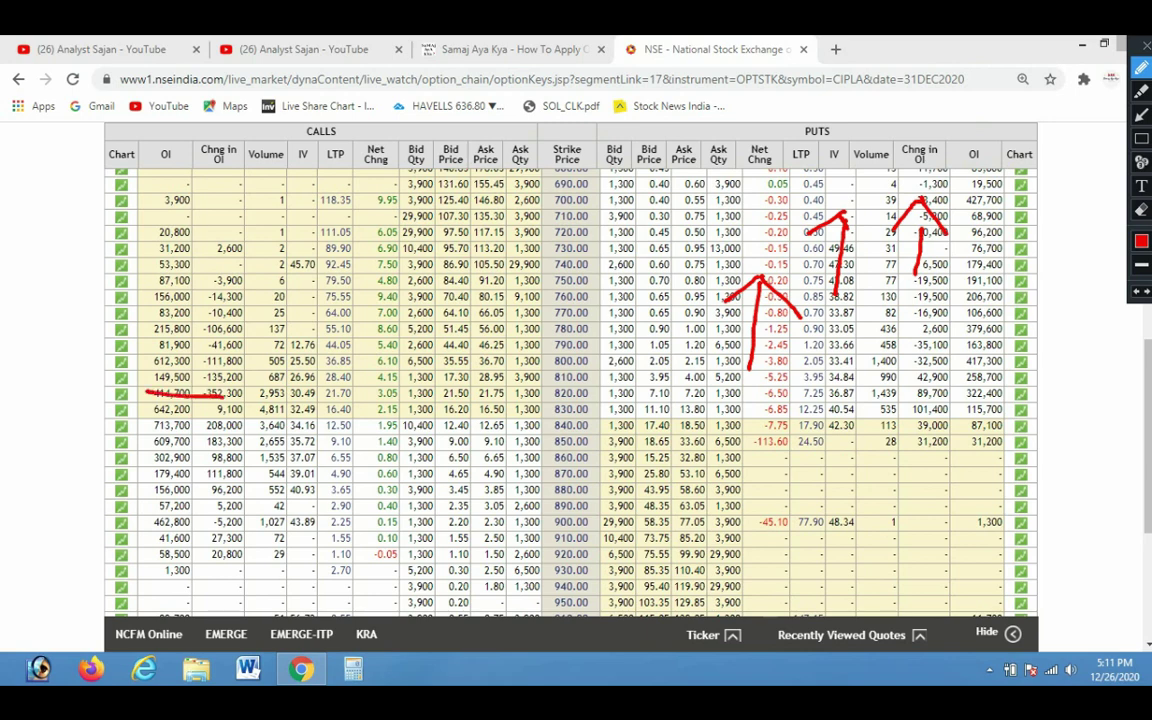
pyautogui.moveTo(150, 368); pyautogui.dragTo(240, 364)
pyautogui.moveTo(155, 328); pyautogui.dragTo(240, 313)
pyautogui.moveTo(157, 266); pyautogui.dragTo(250, 246)
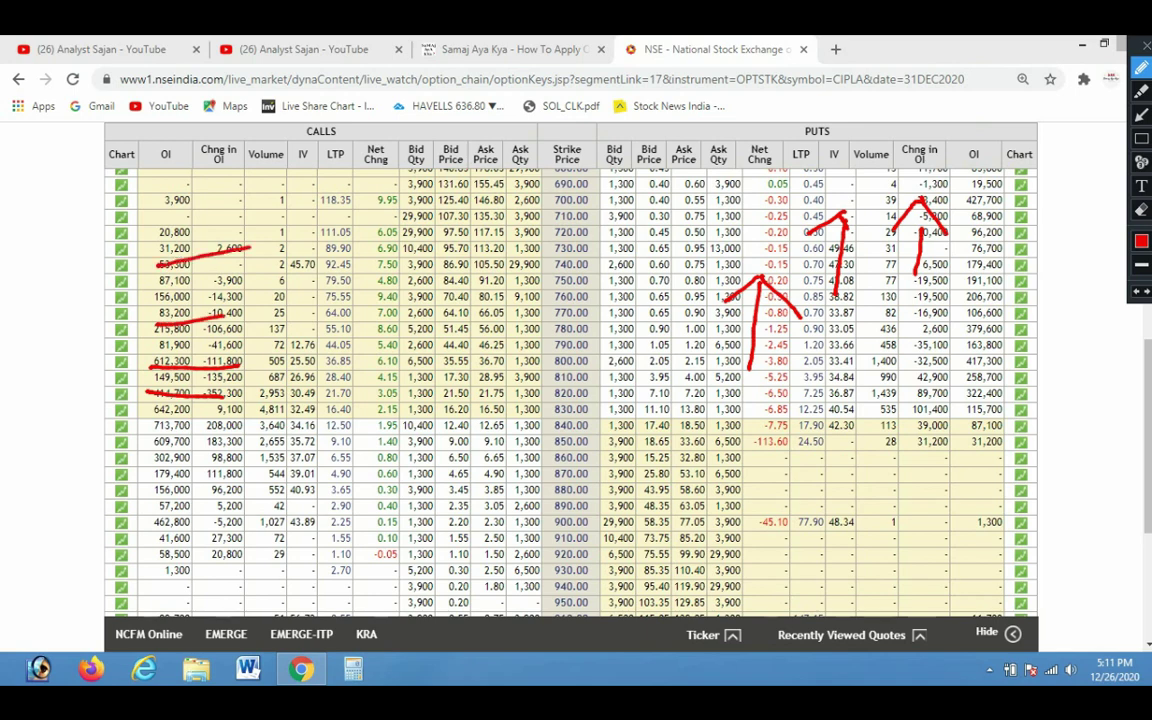
pyautogui.moveTo(915, 339)
pyautogui.mouseDown()
pyautogui.moveTo(998, 329)
pyautogui.moveTo(1010, 261)
pyautogui.moveTo(1057, 206)
pyautogui.mouseUp()
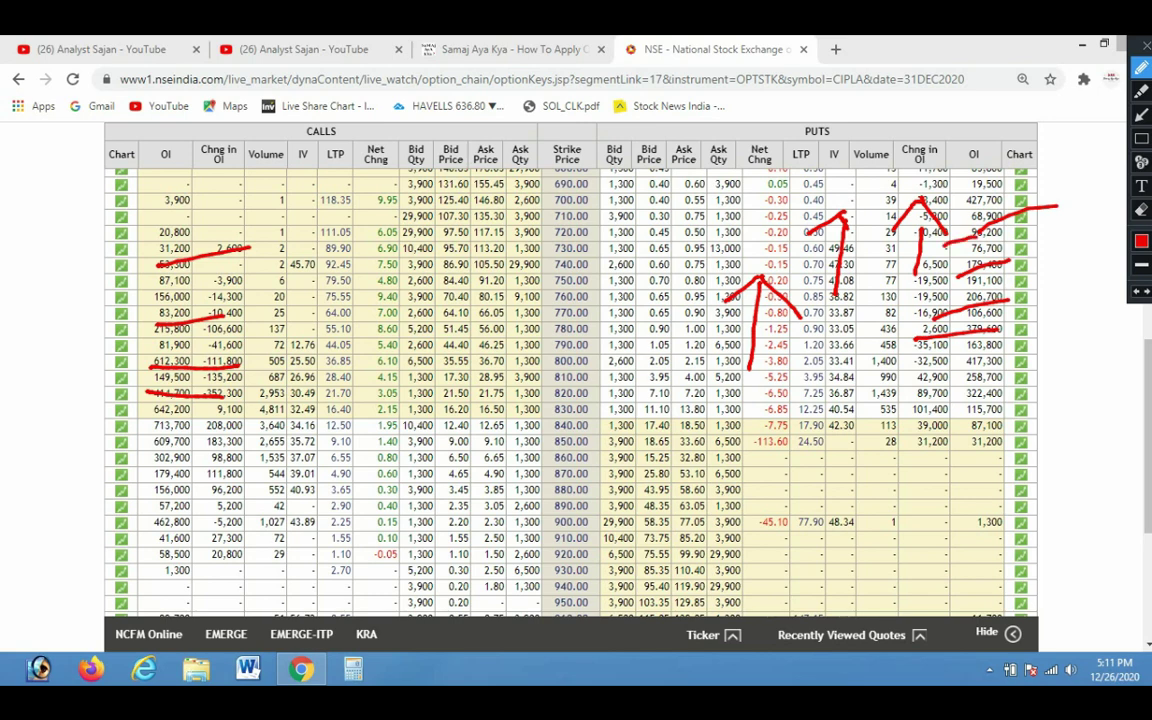
pyautogui.moveTo(947, 243); pyautogui.dragTo(1030, 226)
# Handwrite 830 over the puts near strikes 830 to 870 and an 8 near strike 740, and clear the annotations
pyautogui.moveTo(661, 443)
pyautogui.mouseDown()
pyautogui.moveTo(636, 399)
pyautogui.moveTo(697, 424)
pyautogui.moveTo(724, 497)
pyautogui.moveTo(731, 475)
pyautogui.mouseUp()
pyautogui.moveTo(781, 421); pyautogui.dragTo(782, 424)
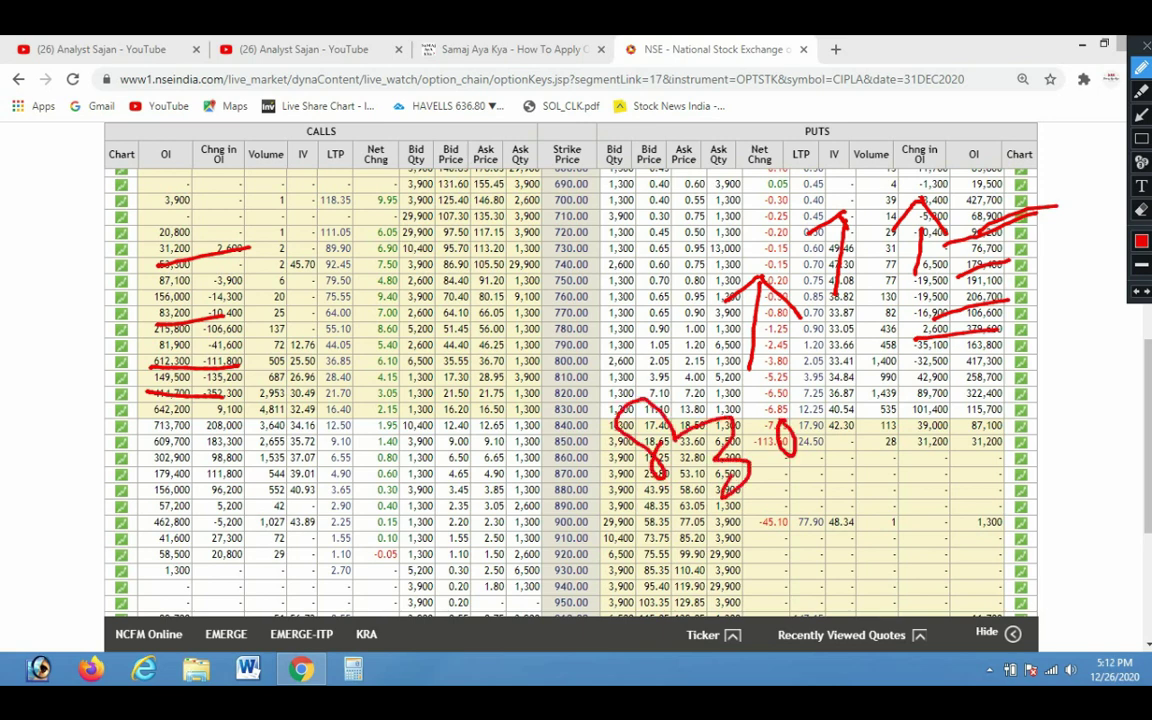
pyautogui.moveTo(693, 365); pyautogui.dragTo(750, 361)
pyautogui.moveTo(710, 298); pyautogui.dragTo(645, 242)
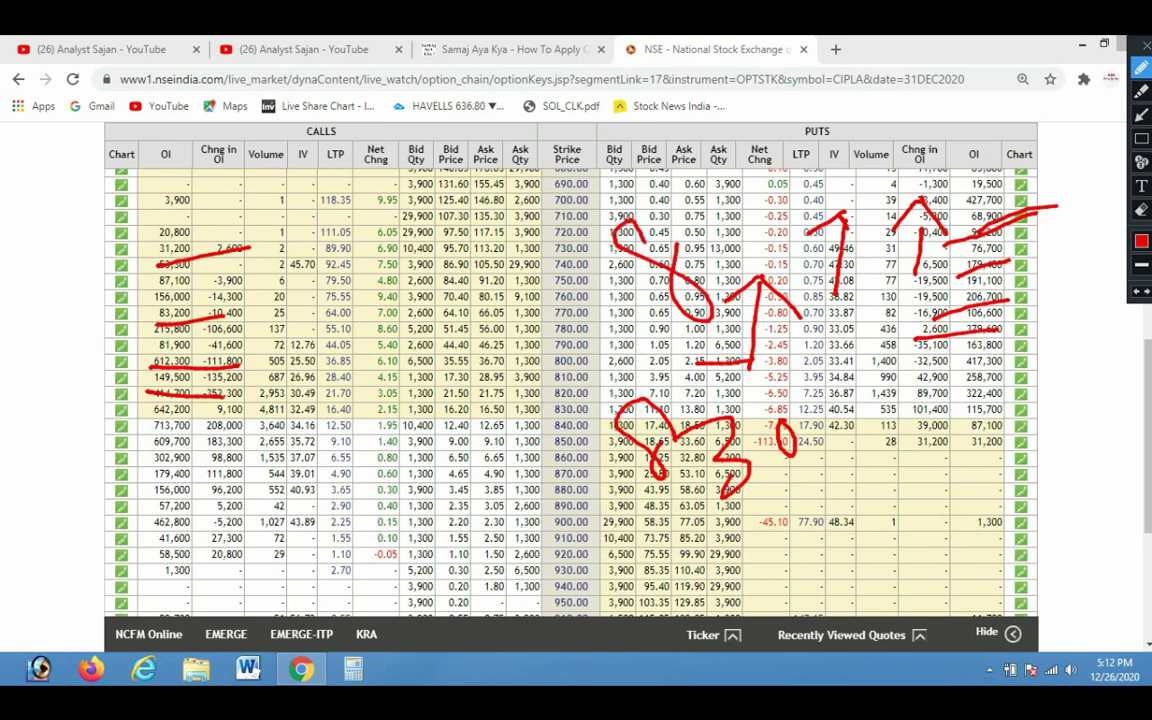
pyautogui.hotkey('ctrl', 'alt', 'd')
pyautogui.hotkey('ctrl', 'alt', 'd')
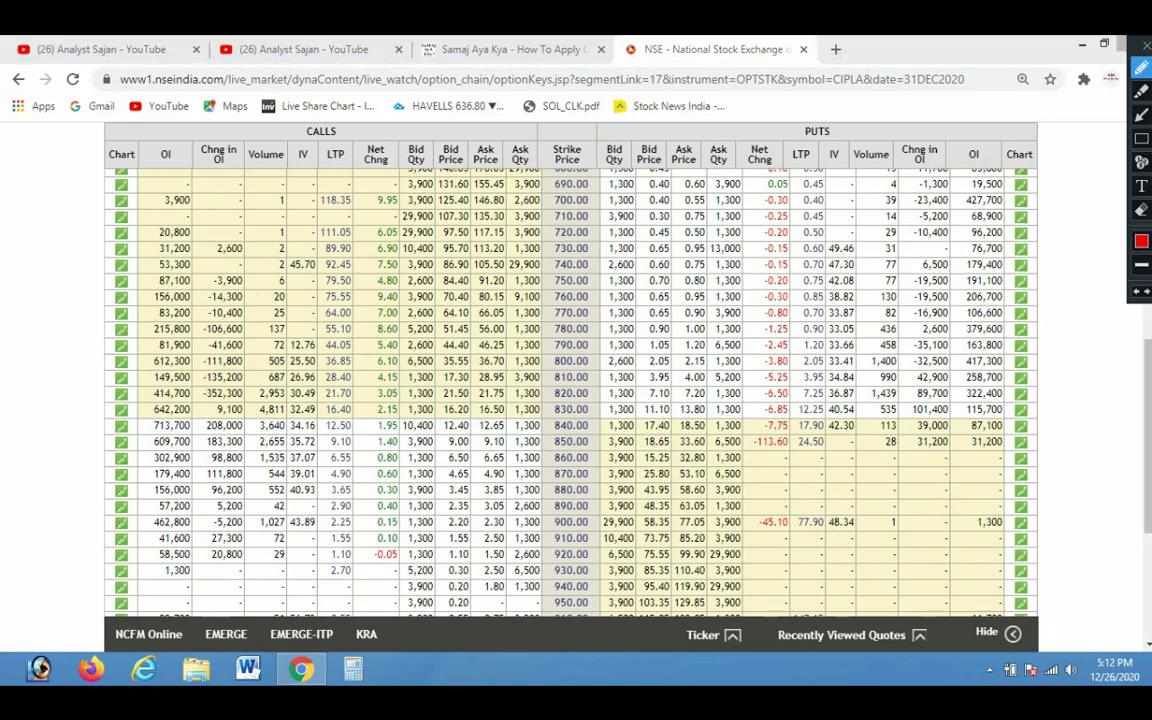
# Handwrite 820 over the puts near strikes 850 to 900 and 840 near strikes 710 to 760, with a connecting stroke between them
pyautogui.moveTo(708, 476); pyautogui.dragTo(714, 540)
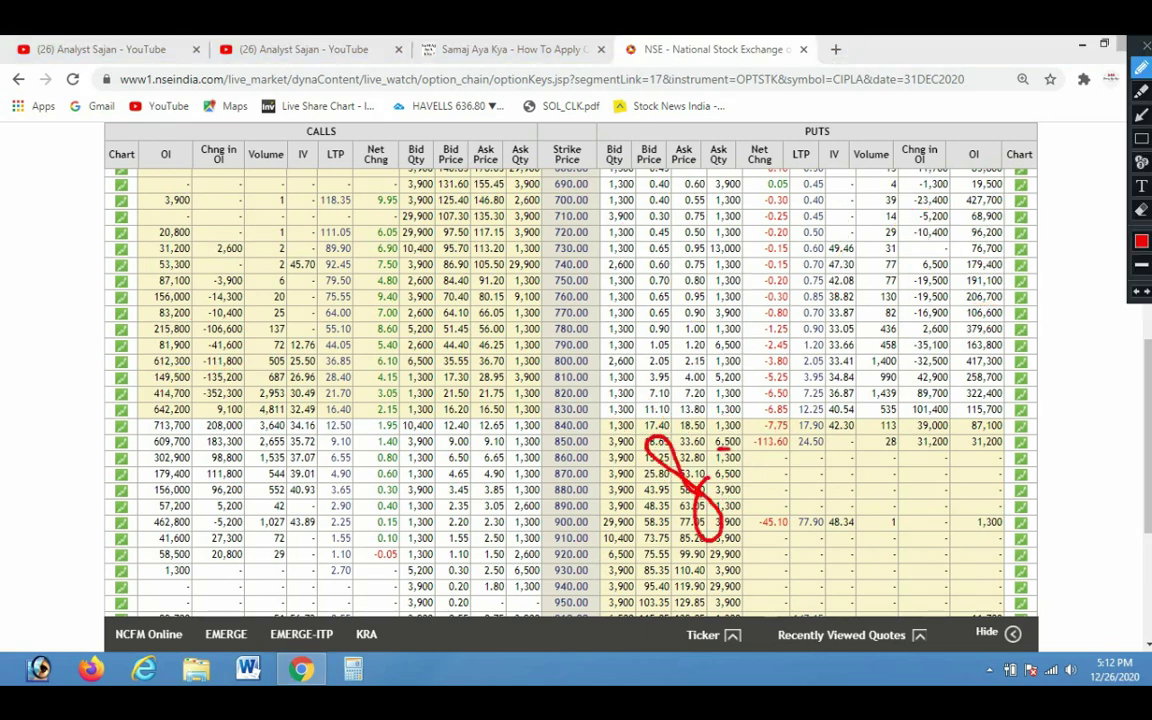
pyautogui.moveTo(752, 452); pyautogui.dragTo(810, 504)
pyautogui.moveTo(823, 440); pyautogui.dragTo(832, 428)
pyautogui.moveTo(722, 385); pyautogui.dragTo(706, 298)
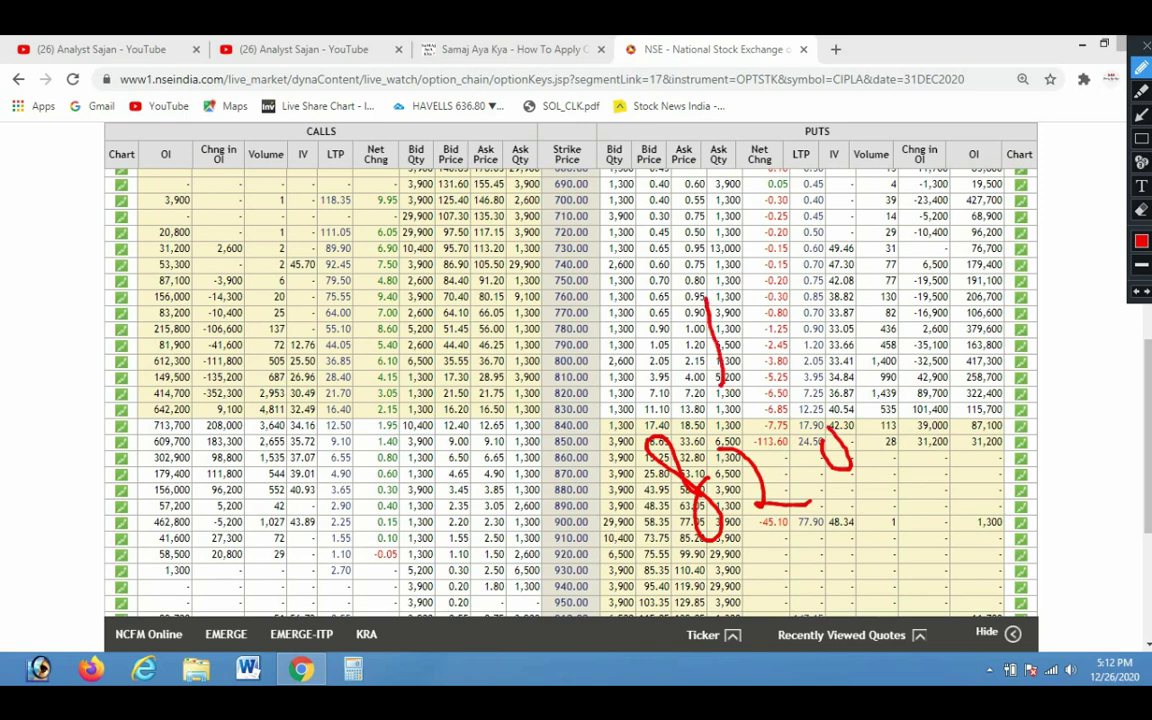
pyautogui.moveTo(618, 232)
pyautogui.mouseDown()
pyautogui.moveTo(641, 286)
pyautogui.moveTo(615, 253)
pyautogui.mouseUp()
pyautogui.moveTo(633, 223)
pyautogui.mouseDown()
pyautogui.moveTo(664, 212)
pyautogui.moveTo(696, 277)
pyautogui.mouseUp()
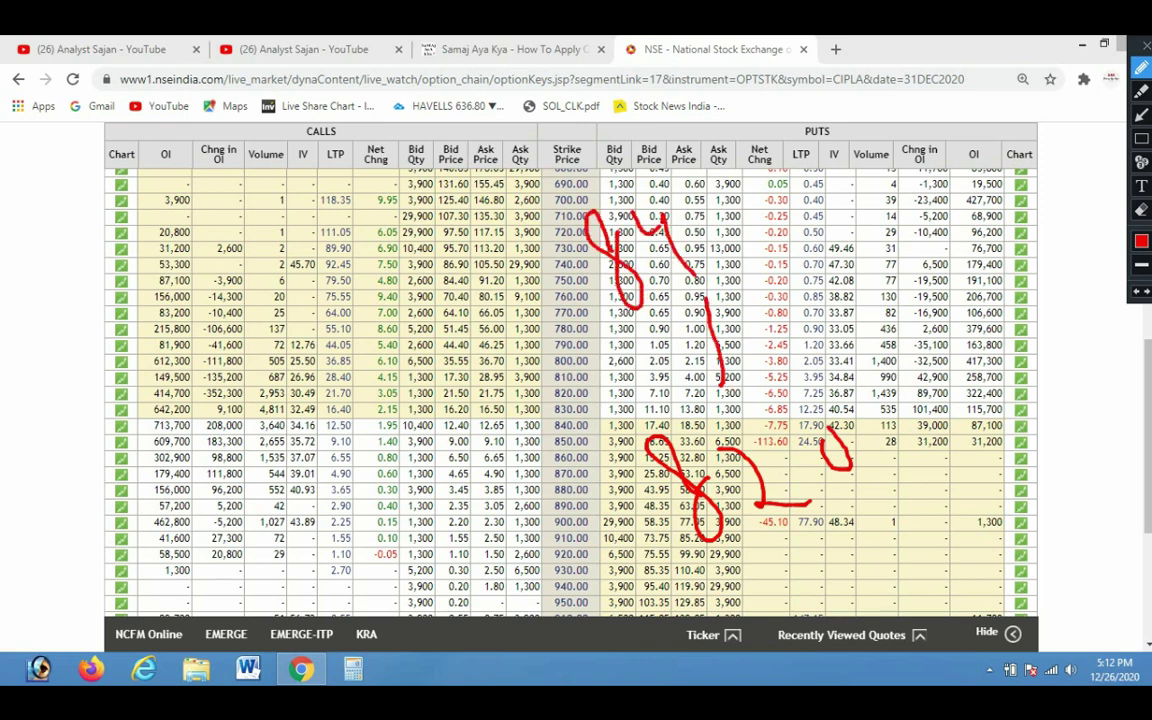
pyautogui.moveTo(691, 200)
pyautogui.mouseDown()
pyautogui.moveTo(716, 232)
pyautogui.moveTo(782, 168)
pyautogui.mouseUp()
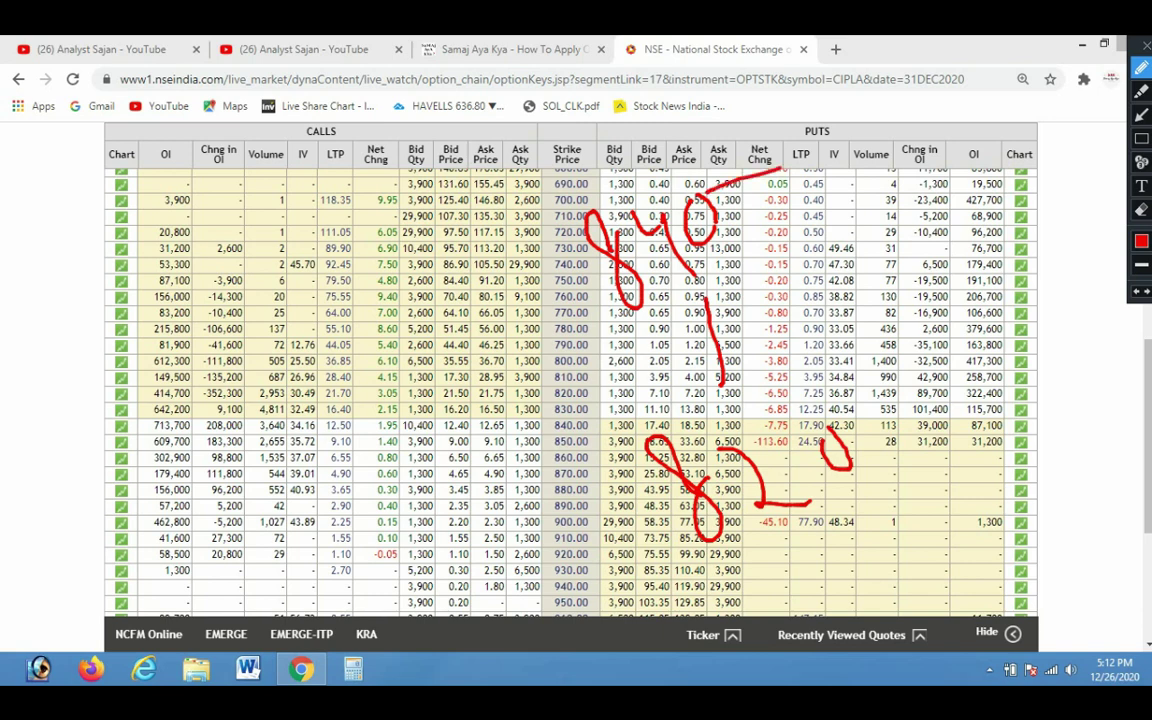
# Mark the put OI around strikes 830 to 900 and the call volume from strike 830 up to 760 with short red lines
pyautogui.moveTo(868, 446)
pyautogui.mouseDown()
pyautogui.moveTo(936, 410)
pyautogui.moveTo(1094, 372)
pyautogui.mouseUp()
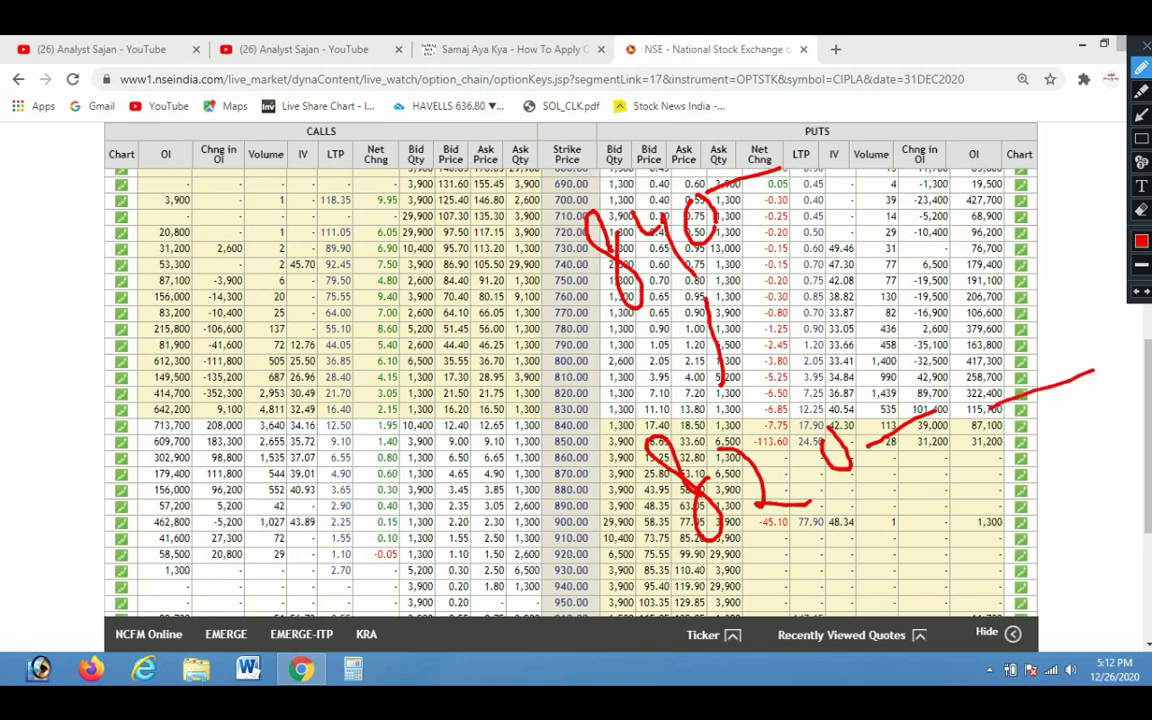
pyautogui.moveTo(934, 523); pyautogui.dragTo(1052, 506)
pyautogui.moveTo(941, 494); pyautogui.dragTo(997, 474)
pyautogui.moveTo(958, 462); pyautogui.dragTo(1001, 433)
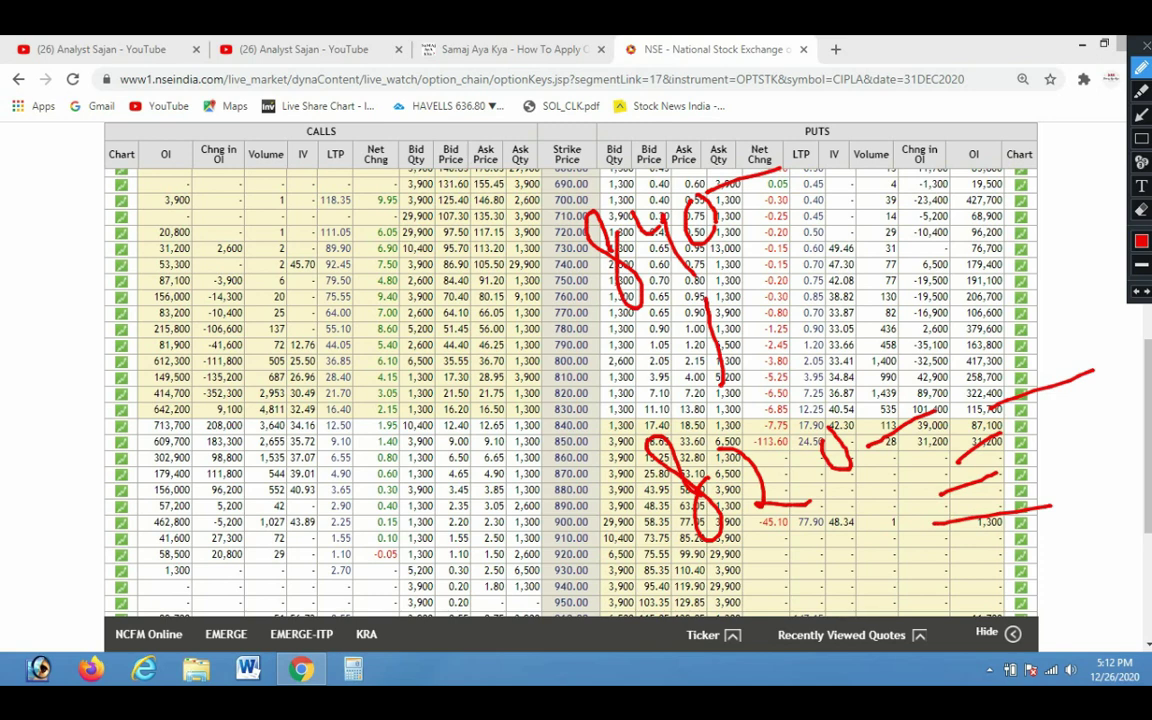
pyautogui.moveTo(262, 415); pyautogui.dragTo(320, 411)
pyautogui.moveTo(245, 397); pyautogui.dragTo(300, 386)
pyautogui.moveTo(229, 364)
pyautogui.mouseDown()
pyautogui.moveTo(277, 344)
pyautogui.moveTo(275, 295)
pyautogui.moveTo(298, 245)
pyautogui.mouseUp()
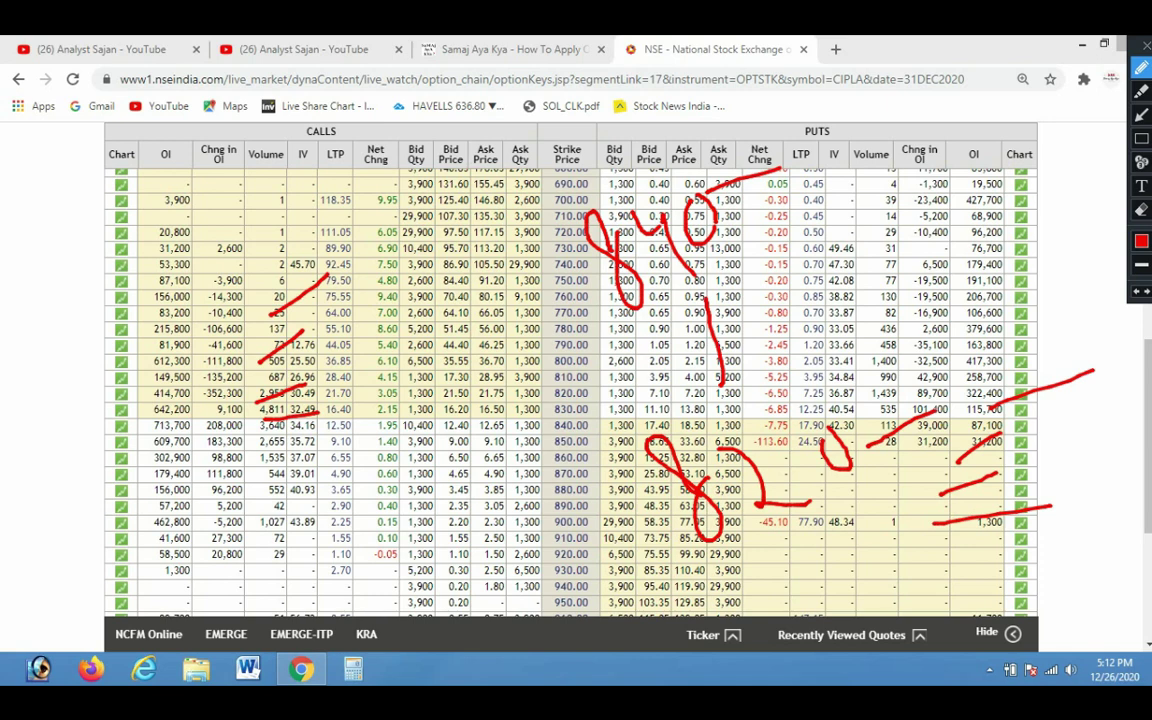
# Handwrite 830 and 84 over the puts Volume and Chng in OI columns, underline the put OI near strike 820, and clear the annotations
pyautogui.moveTo(747, 326); pyautogui.dragTo(810, 289)
pyautogui.moveTo(885, 282)
pyautogui.mouseDown()
pyautogui.moveTo(873, 258)
pyautogui.moveTo(885, 254)
pyautogui.moveTo(920, 294)
pyautogui.mouseUp()
pyautogui.moveTo(967, 235); pyautogui.dragTo(1021, 206)
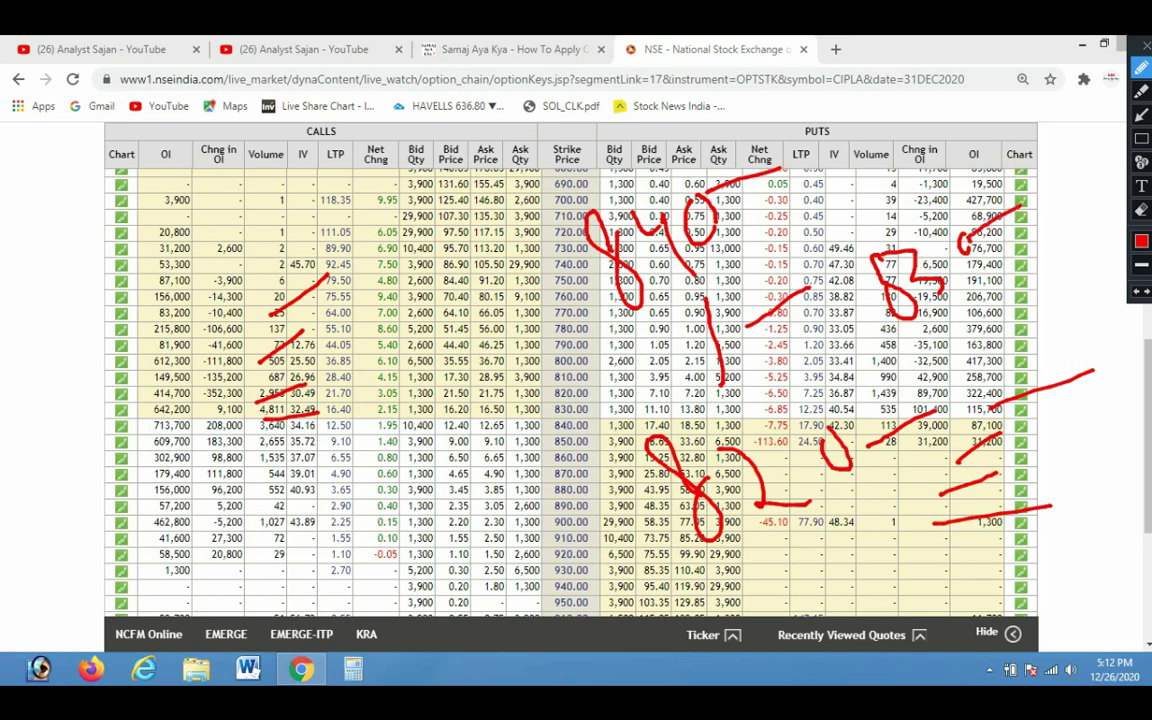
pyautogui.moveTo(969, 406); pyautogui.dragTo(1055, 394)
pyautogui.moveTo(868, 224)
pyautogui.mouseDown()
pyautogui.moveTo(862, 276)
pyautogui.moveTo(848, 226)
pyautogui.moveTo(1013, 172)
pyautogui.moveTo(1012, 220)
pyautogui.moveTo(1046, 230)
pyautogui.mouseUp()
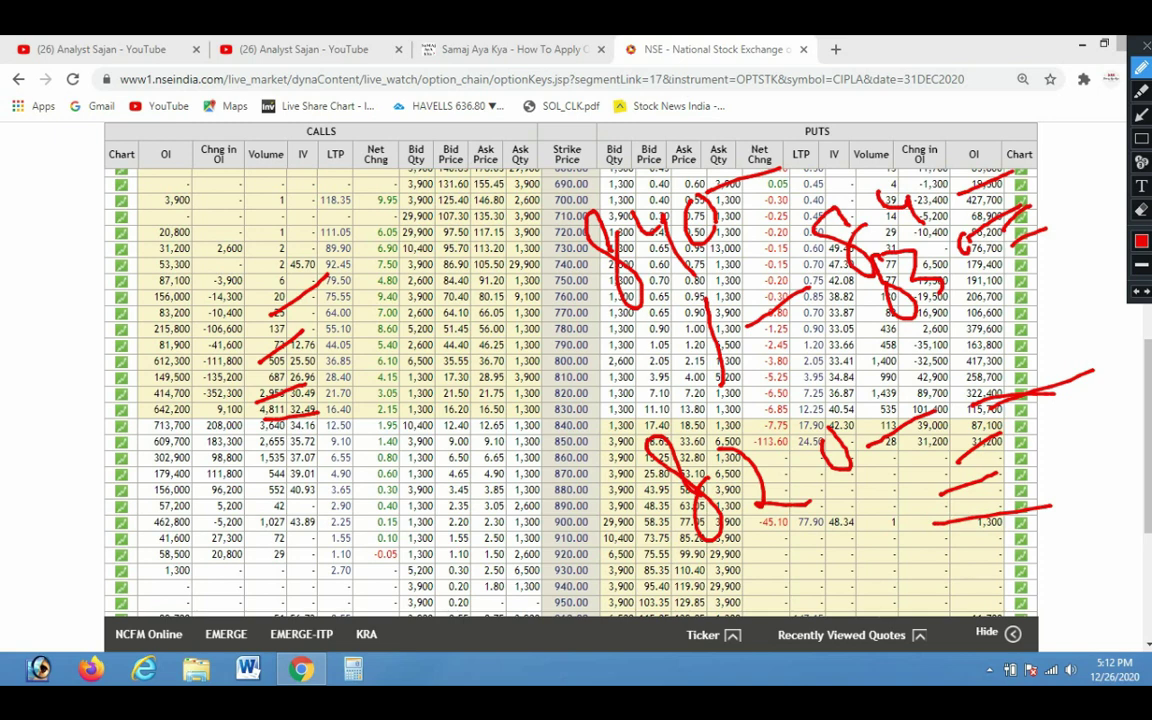
pyautogui.hotkey('ctrl', 'alt', 'd')
pyautogui.hotkey('ctrl', 'alt', 'd')
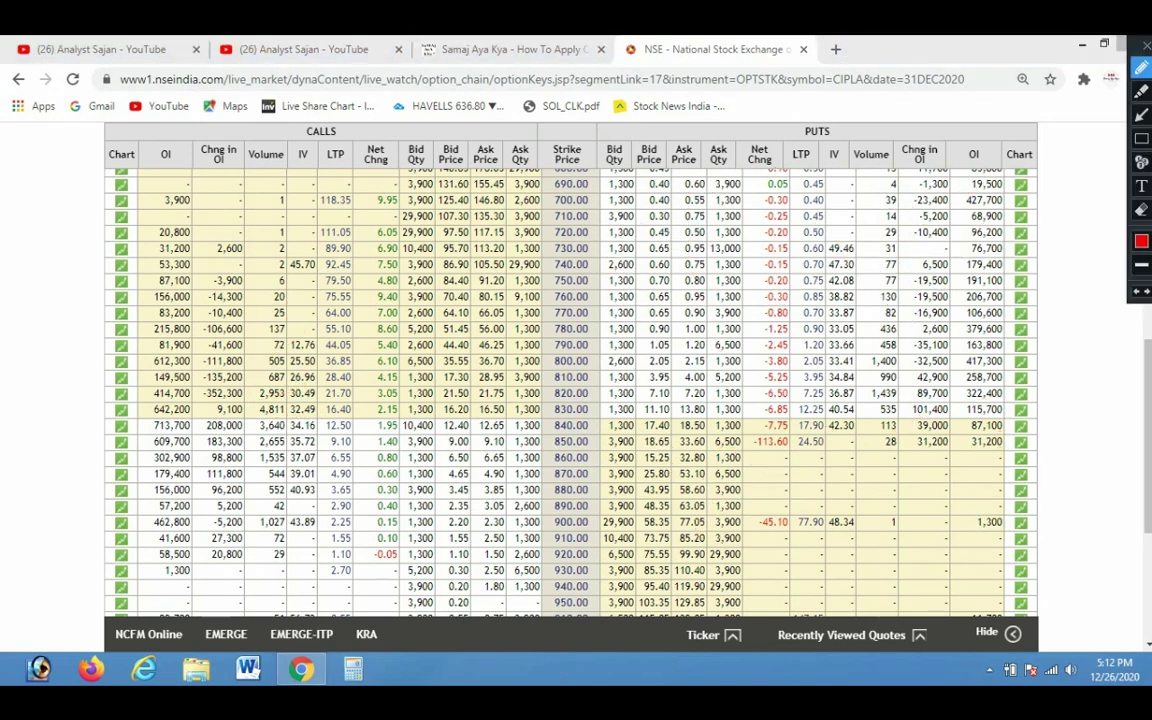
# Draw an upward arrow over the puts from strike 890 to 740 and a downward arrow from strike 740 to 850, and clear them
pyautogui.moveTo(780, 275)
pyautogui.mouseDown()
pyautogui.moveTo(743, 369)
pyautogui.moveTo(838, 318)
pyautogui.moveTo(822, 508)
pyautogui.mouseUp()
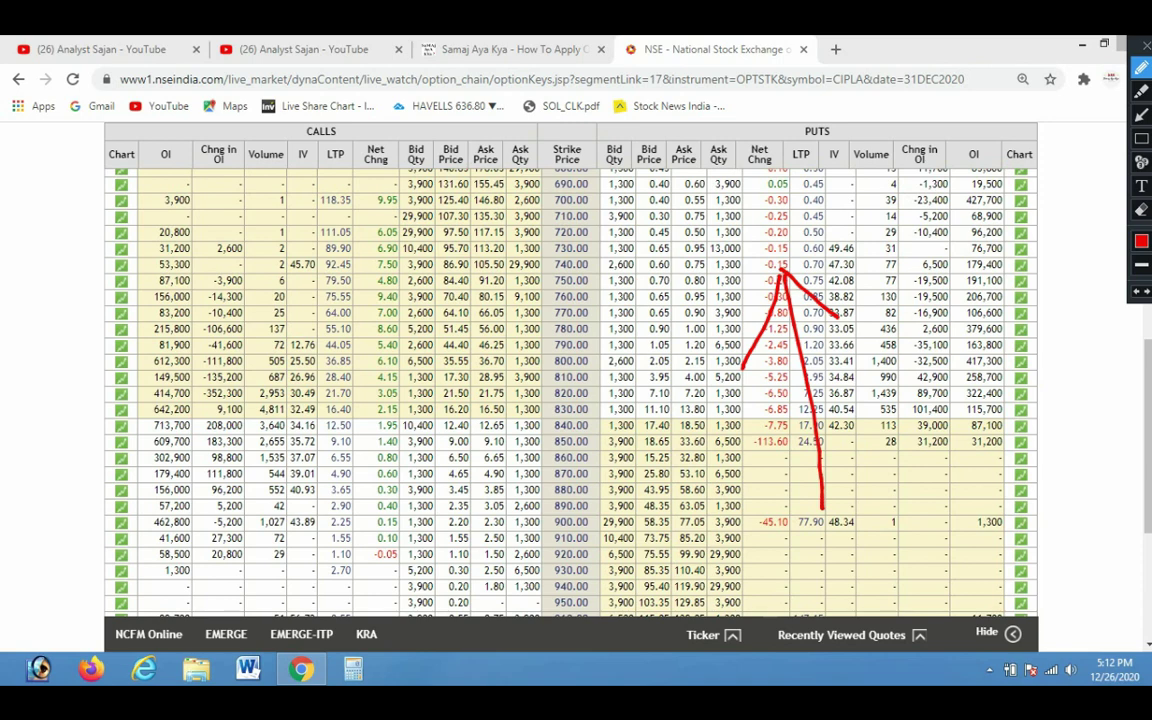
pyautogui.moveTo(899, 264)
pyautogui.mouseDown()
pyautogui.moveTo(932, 335)
pyautogui.moveTo(950, 453)
pyautogui.mouseUp()
pyautogui.moveTo(897, 402); pyautogui.dragTo(950, 452)
pyautogui.moveTo(947, 457); pyautogui.dragTo(998, 387)
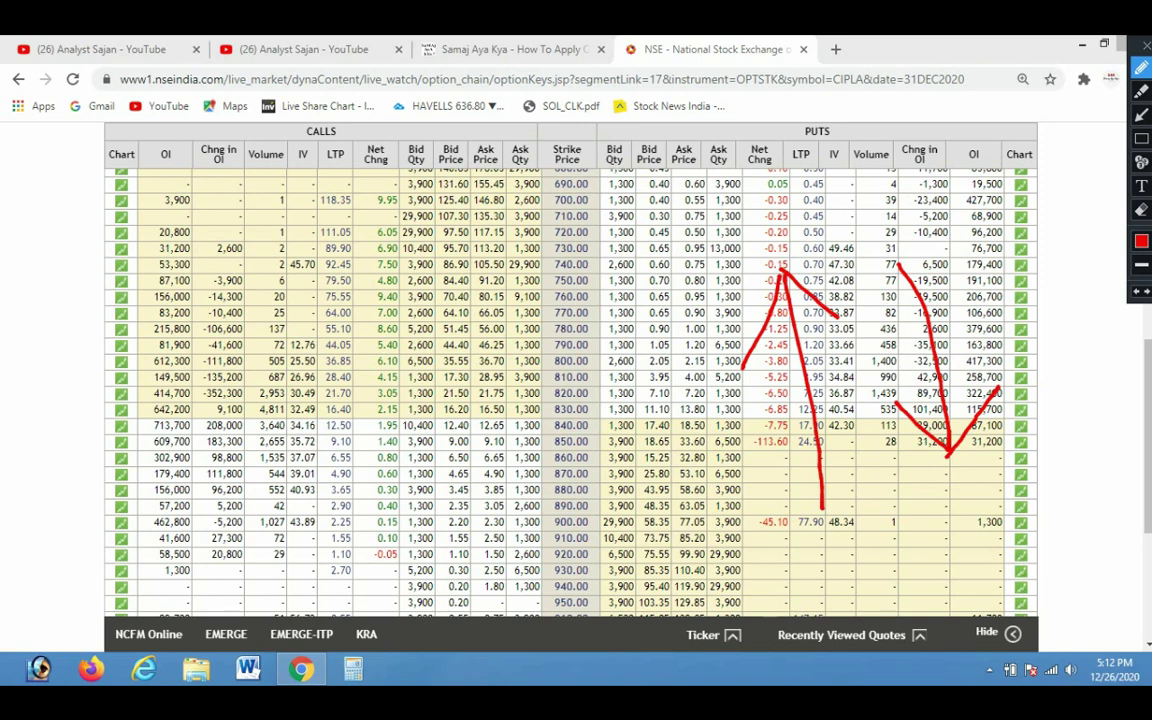
pyautogui.hotkey('ctrl', 'alt', 'd')
pyautogui.hotkey('ctrl', 'alt', 'd')
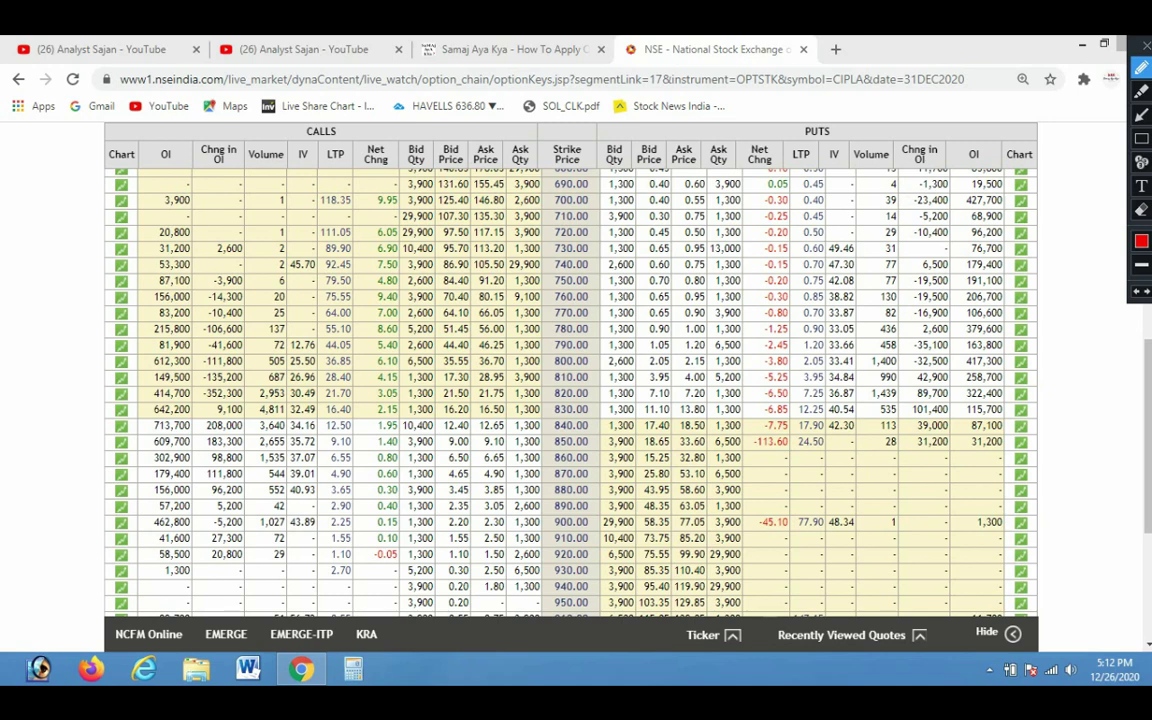
# Draw a red upward arrow over the puts IV column from strike 860 to strike 750
pyautogui.moveTo(829, 290); pyautogui.dragTo(806, 404)
pyautogui.moveTo(829, 290)
pyautogui.mouseDown()
pyautogui.moveTo(874, 335)
pyautogui.moveTo(897, 403)
pyautogui.mouseUp()
pyautogui.moveTo(827, 298); pyautogui.dragTo(860, 462)
# Draw a rising line and a dipping curve across the calls around strikes 740 to 790, and mark the put OI near strikes 740 and 820
pyautogui.moveTo(243, 320); pyautogui.dragTo(368, 266)
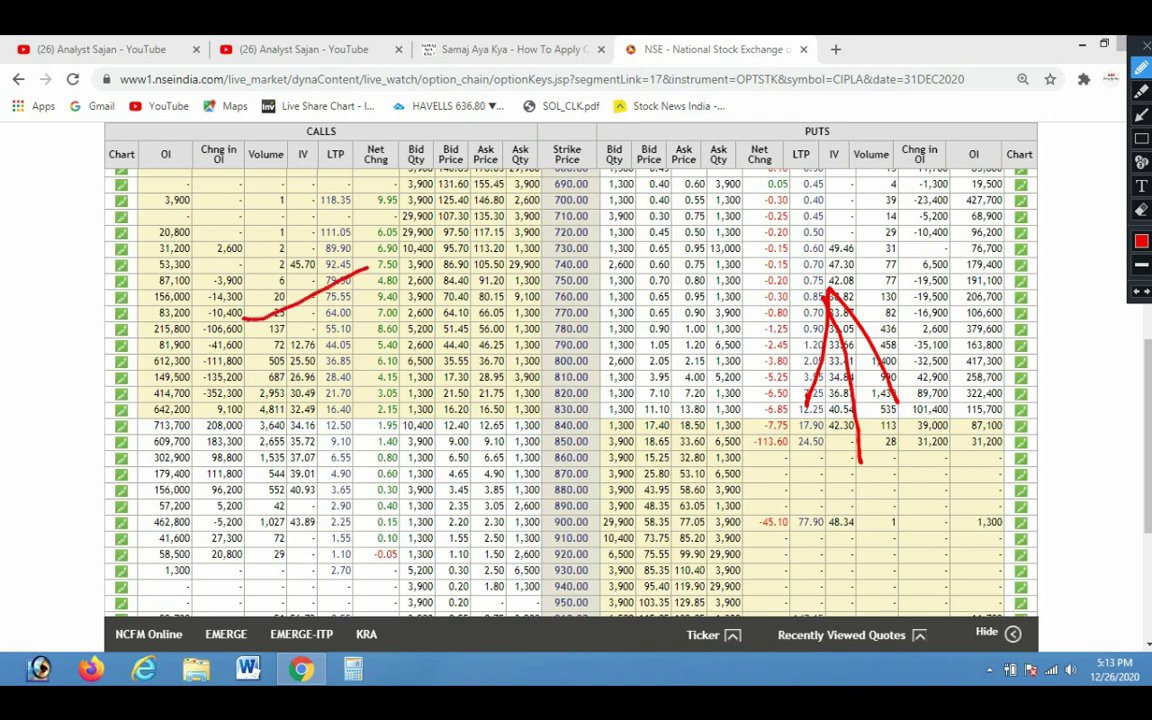
pyautogui.moveTo(383, 283); pyautogui.dragTo(573, 248)
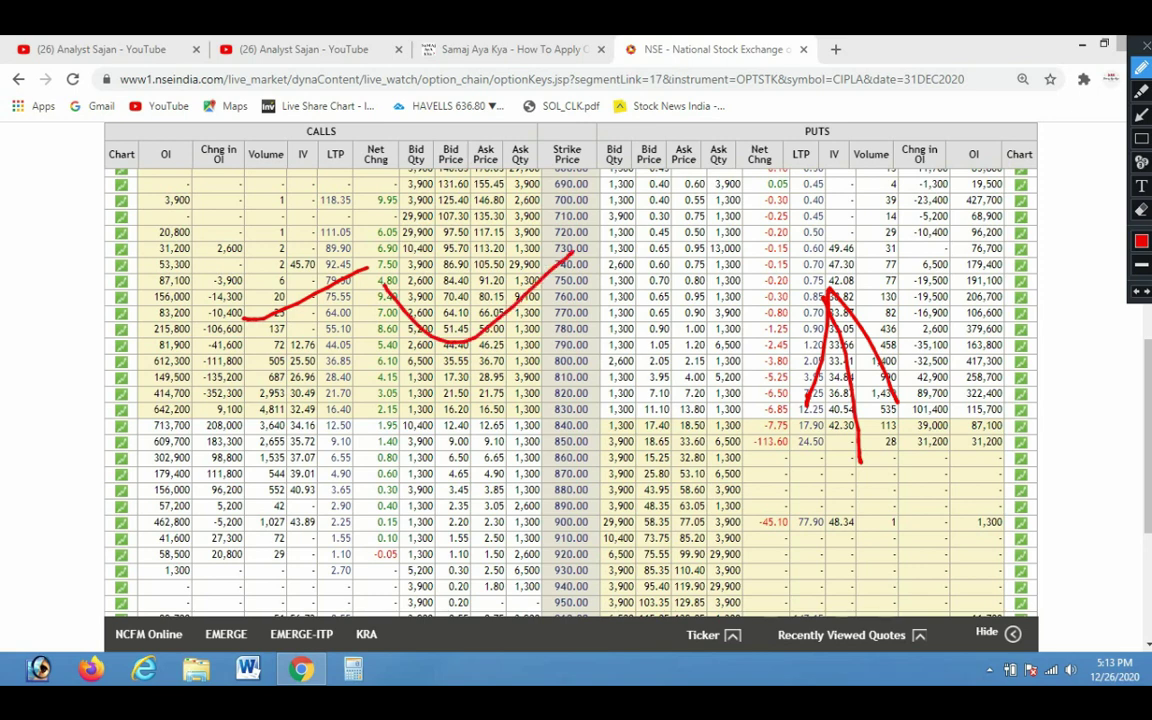
pyautogui.moveTo(950, 264); pyautogui.dragTo(1031, 250)
pyautogui.moveTo(940, 388); pyautogui.dragTo(1066, 352)
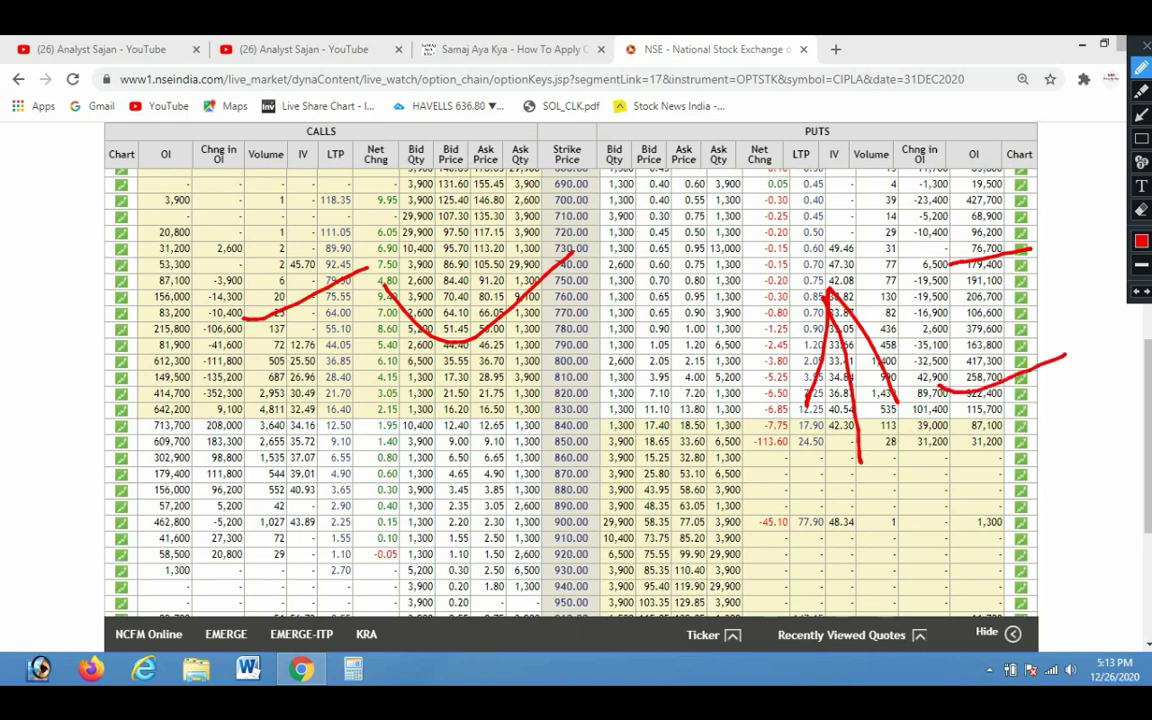
# Draw downward arrows over the puts Chng in OI column and curved strokes around strikes 850 to 900, and clear the annotations
pyautogui.moveTo(932, 185)
pyautogui.mouseDown()
pyautogui.moveTo(921, 265)
pyautogui.moveTo(958, 422)
pyautogui.mouseUp()
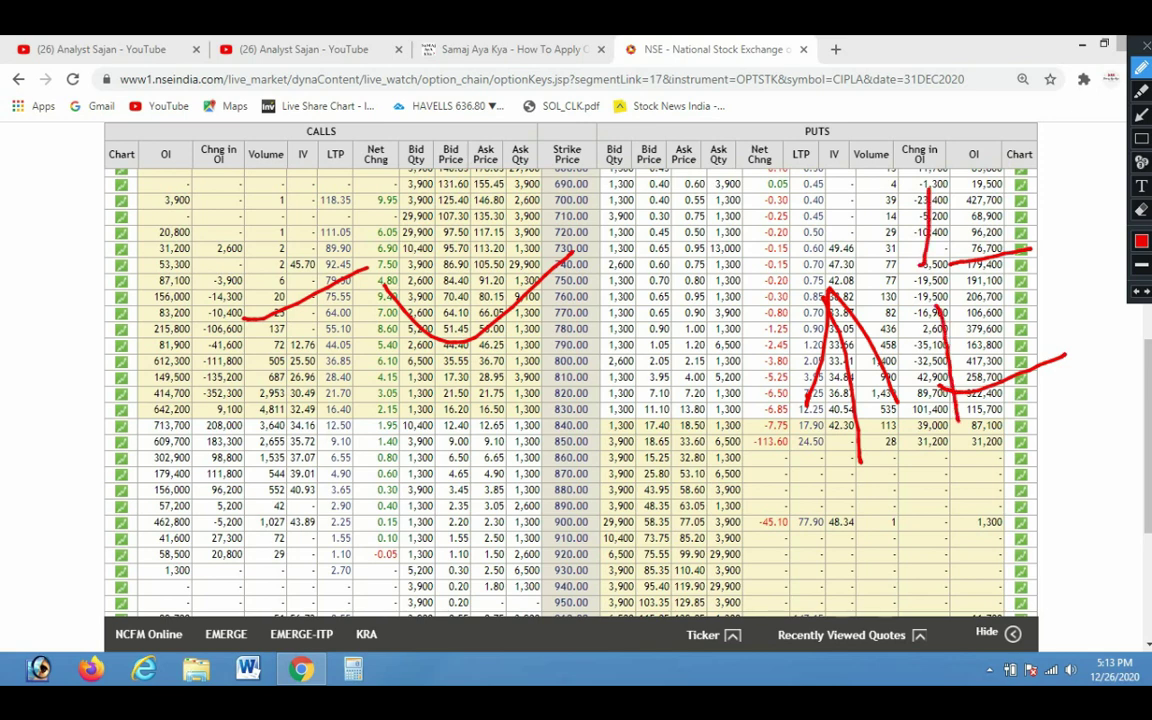
pyautogui.moveTo(893, 376)
pyautogui.mouseDown()
pyautogui.moveTo(953, 416)
pyautogui.moveTo(997, 357)
pyautogui.mouseUp()
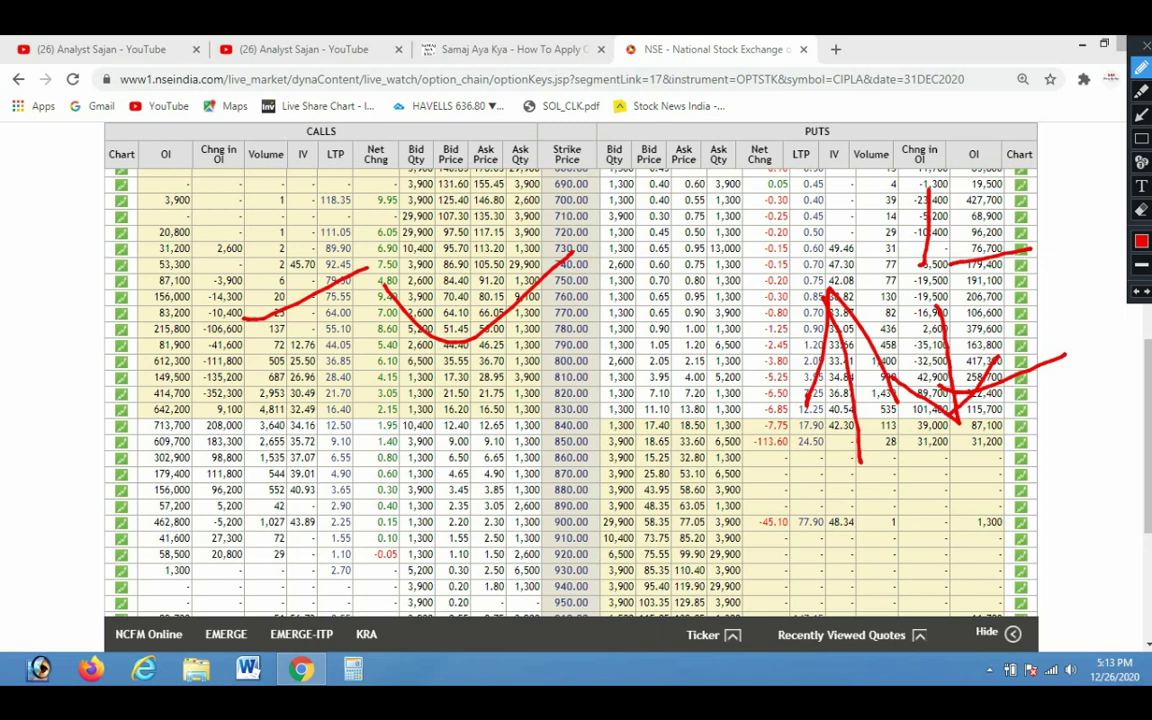
pyautogui.moveTo(928, 494); pyautogui.dragTo(1094, 452)
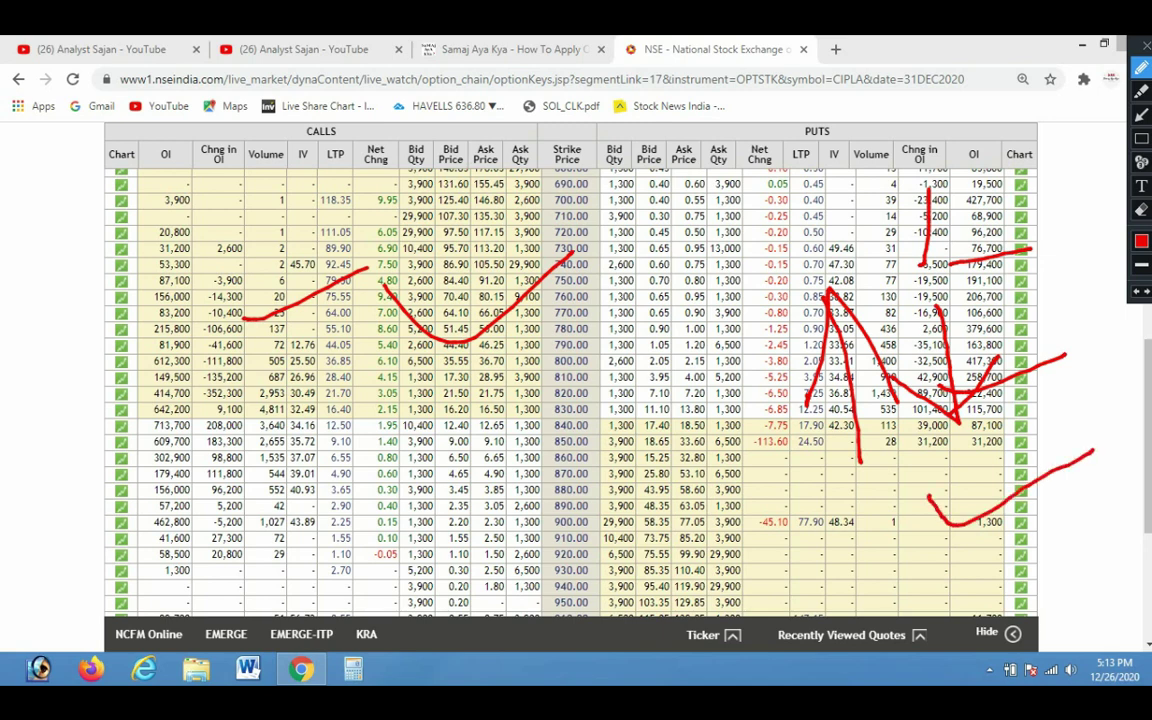
pyautogui.moveTo(960, 464); pyautogui.dragTo(1092, 425)
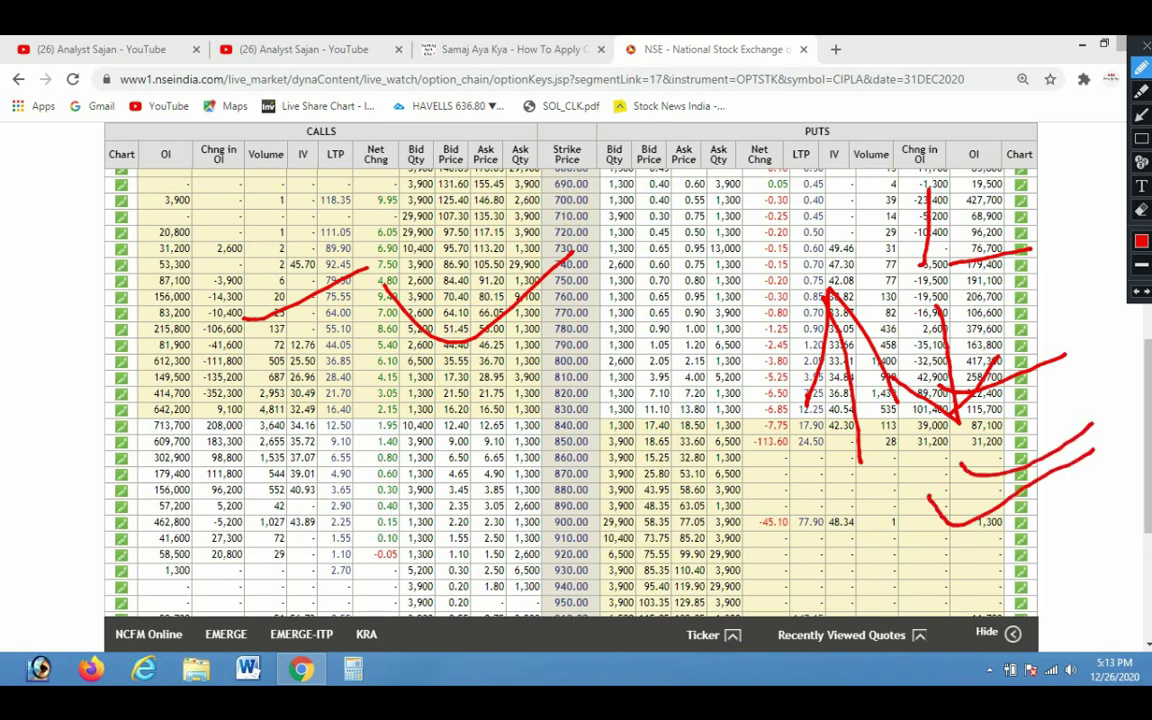
pyautogui.moveTo(966, 442); pyautogui.dragTo(1112, 401)
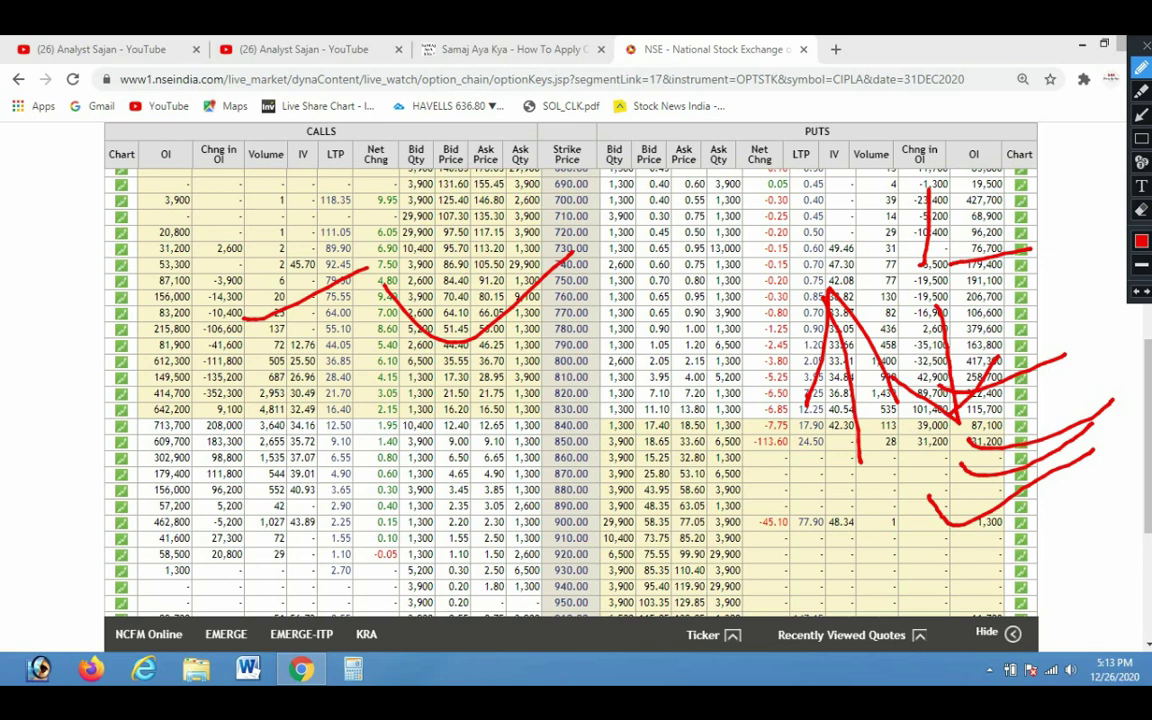
pyautogui.moveTo(868, 217)
pyautogui.mouseDown()
pyautogui.moveTo(928, 372)
pyautogui.moveTo(973, 281)
pyautogui.mouseUp()
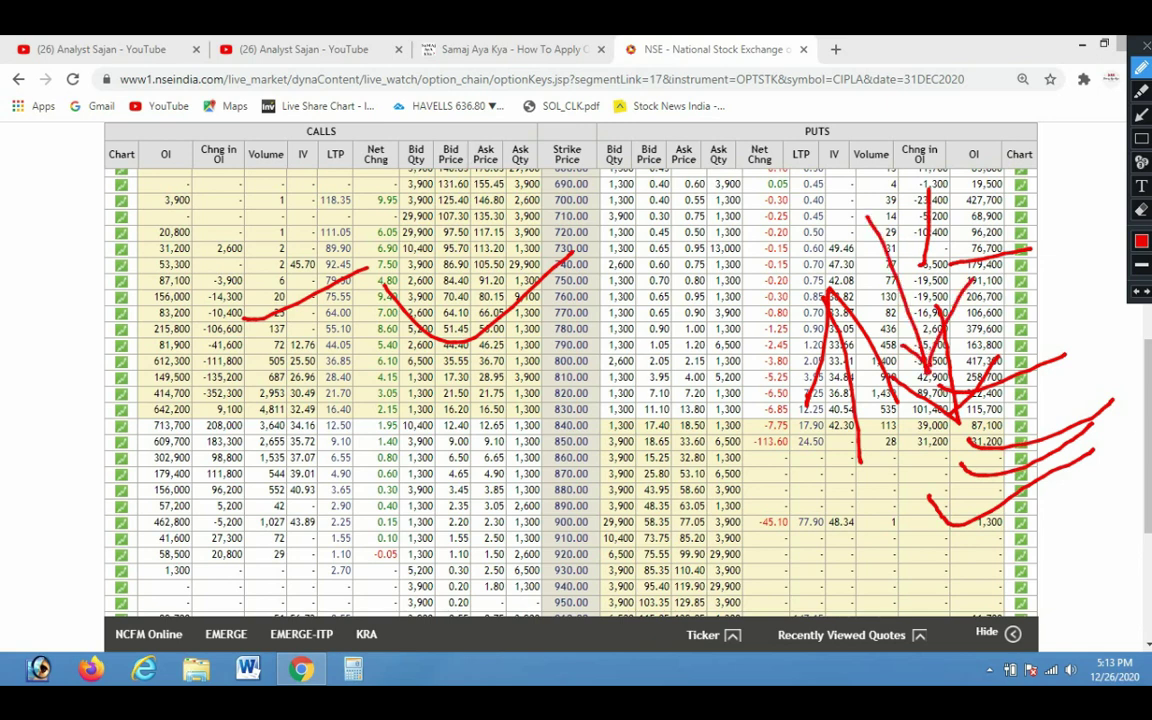
pyautogui.press('Escape')
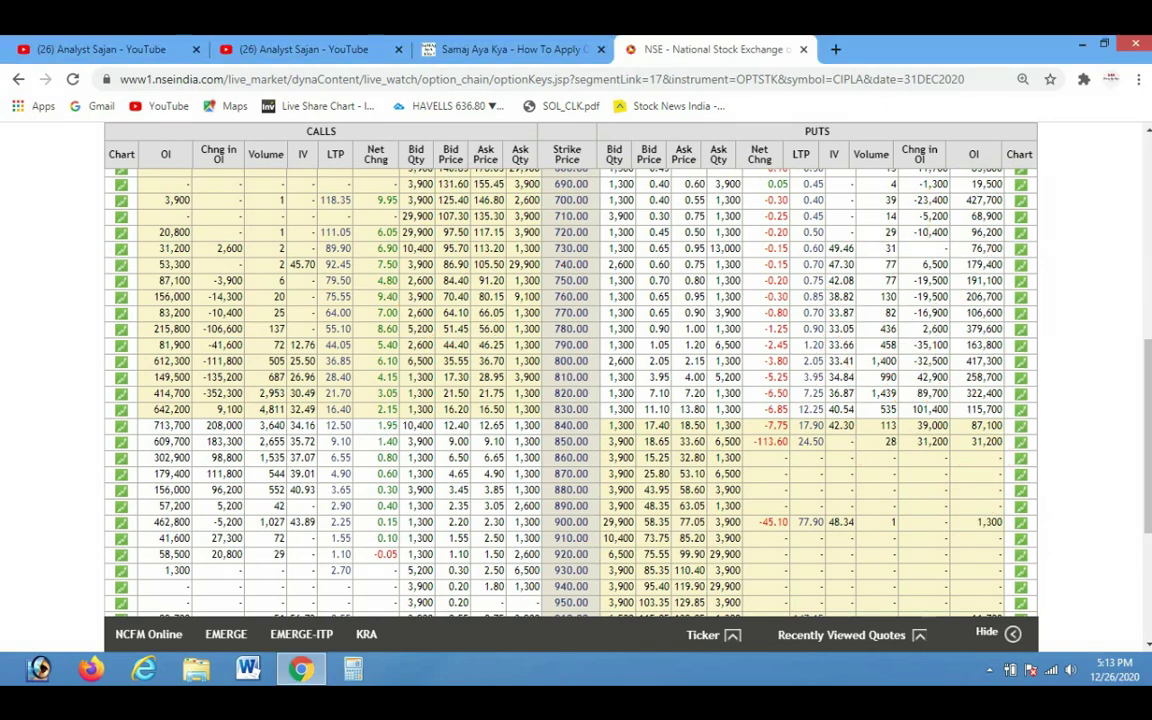
# Draw a downward arrow across the calls from strike 790 to 870 and upward arrows over the puts, underline nearby values, and clear them
pyautogui.hotkey('ctrl', 'alt', 'd')
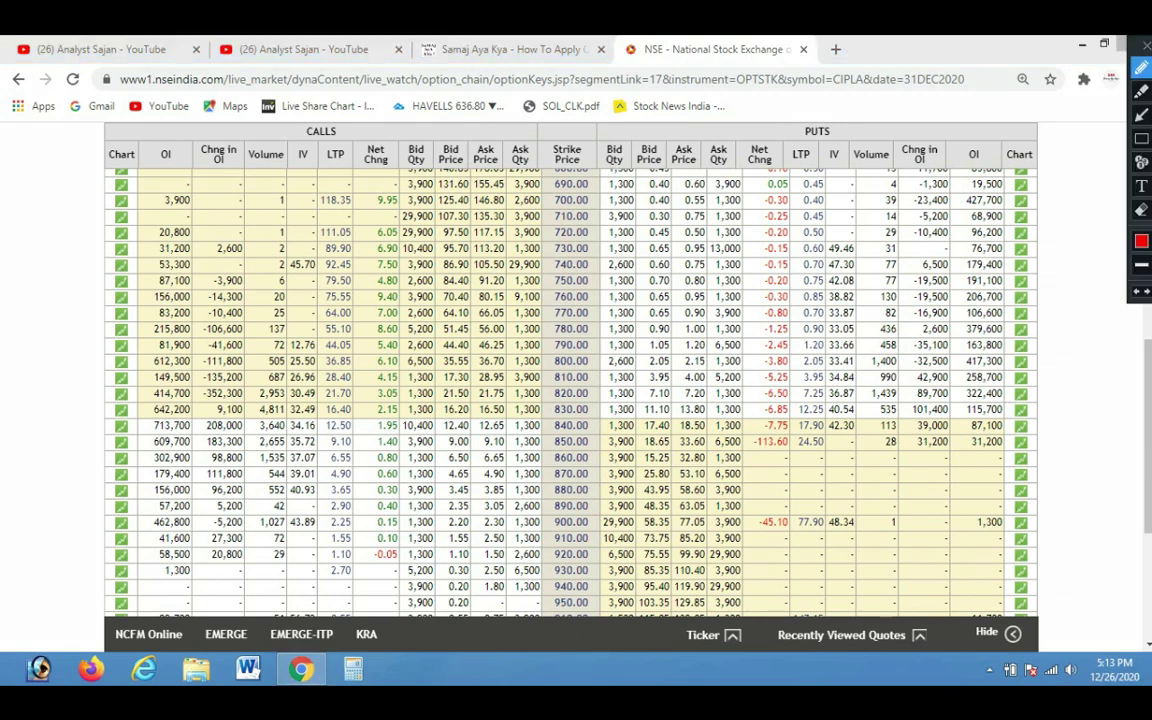
pyautogui.moveTo(362, 343); pyautogui.dragTo(292, 375)
pyautogui.moveTo(372, 461); pyautogui.dragTo(416, 434)
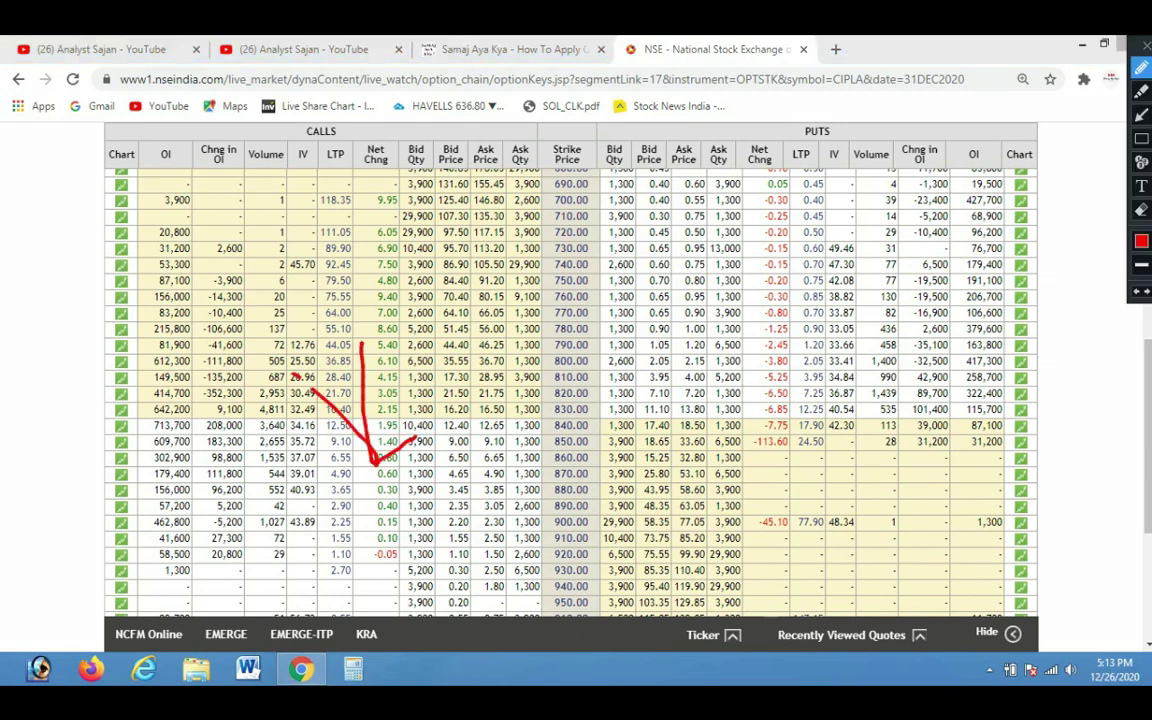
pyautogui.moveTo(962, 412); pyautogui.dragTo(1012, 387)
pyautogui.moveTo(205, 411); pyautogui.dragTo(272, 411)
pyautogui.moveTo(811, 387)
pyautogui.mouseDown()
pyautogui.moveTo(898, 281)
pyautogui.moveTo(919, 322)
pyautogui.mouseUp()
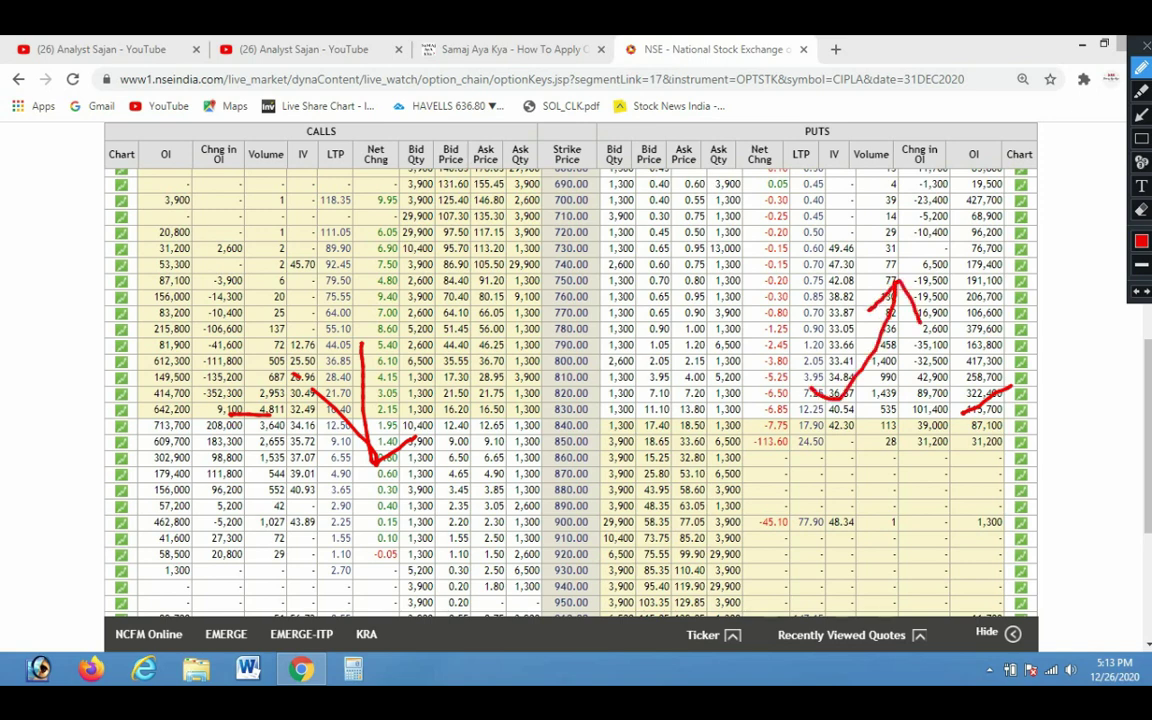
pyautogui.moveTo(890, 395)
pyautogui.mouseDown()
pyautogui.moveTo(944, 447)
pyautogui.moveTo(983, 522)
pyautogui.mouseUp()
pyautogui.moveTo(980, 455); pyautogui.dragTo(1019, 432)
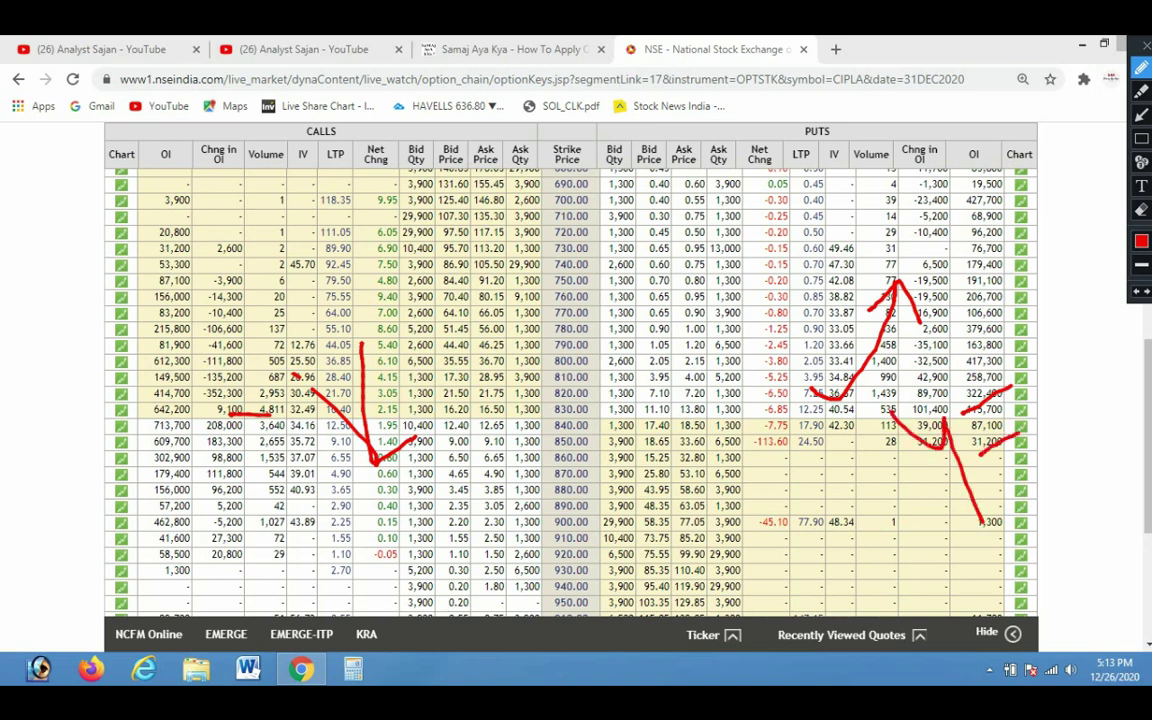
pyautogui.press('Escape')
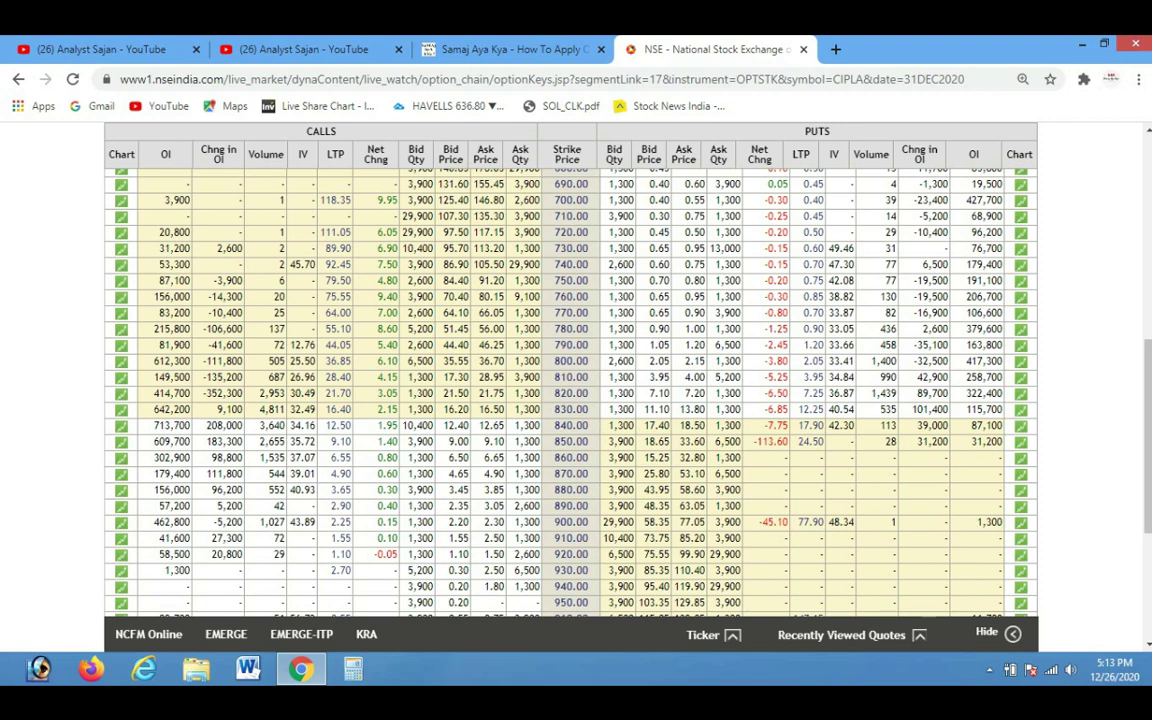
# Mark strike 700 and its put OI, bracket the put OI down to strike 840, and underline strike 800 and circle its put OI
pyautogui.click(1141, 67)
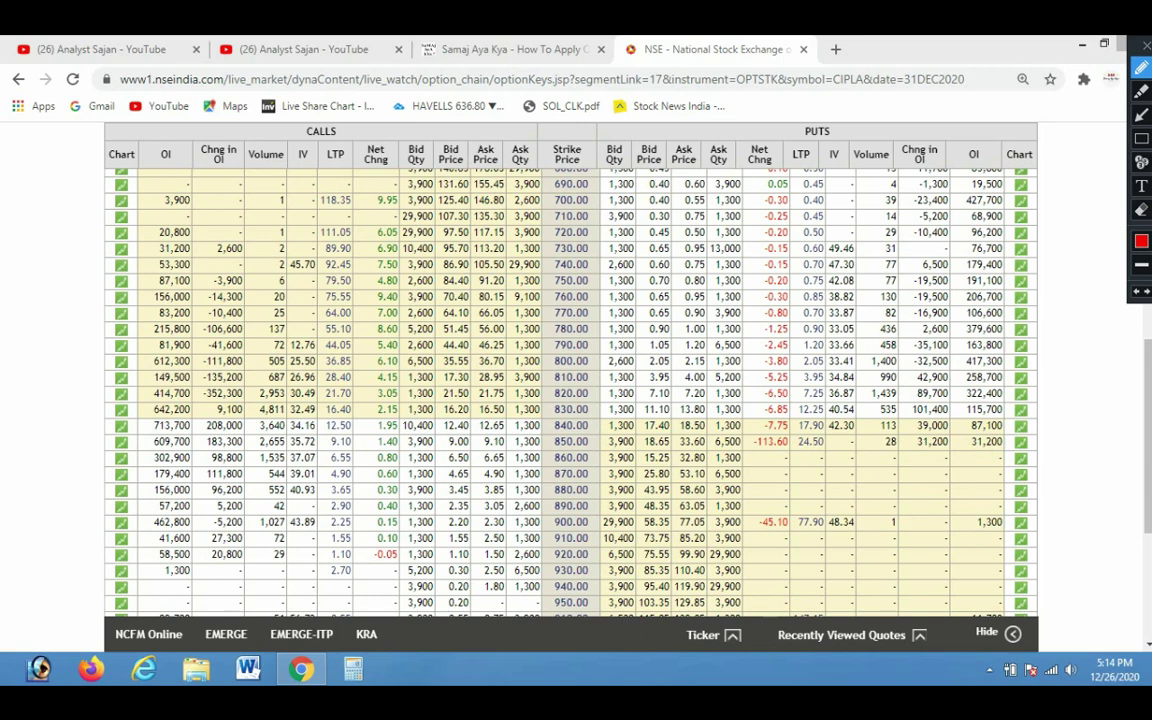
pyautogui.moveTo(585, 217); pyautogui.dragTo(668, 198)
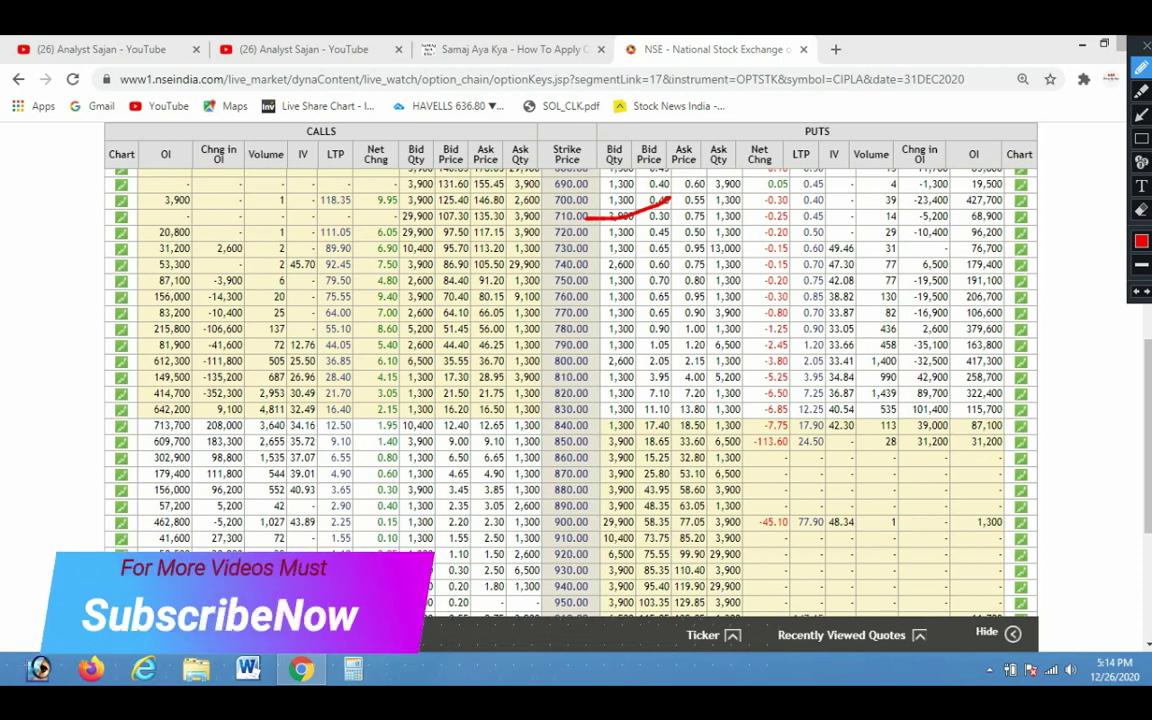
pyautogui.moveTo(1000, 197)
pyautogui.mouseDown()
pyautogui.moveTo(1019, 204)
pyautogui.moveTo(1050, 177)
pyautogui.mouseUp()
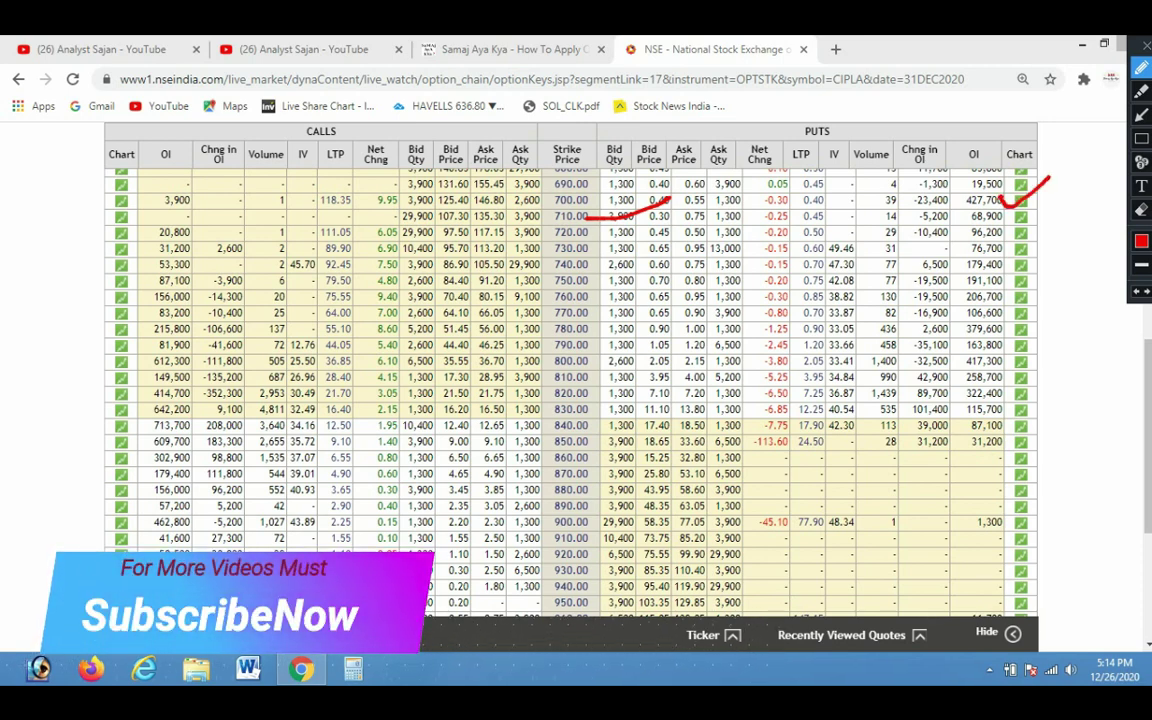
pyautogui.moveTo(583, 204); pyautogui.dragTo(697, 190)
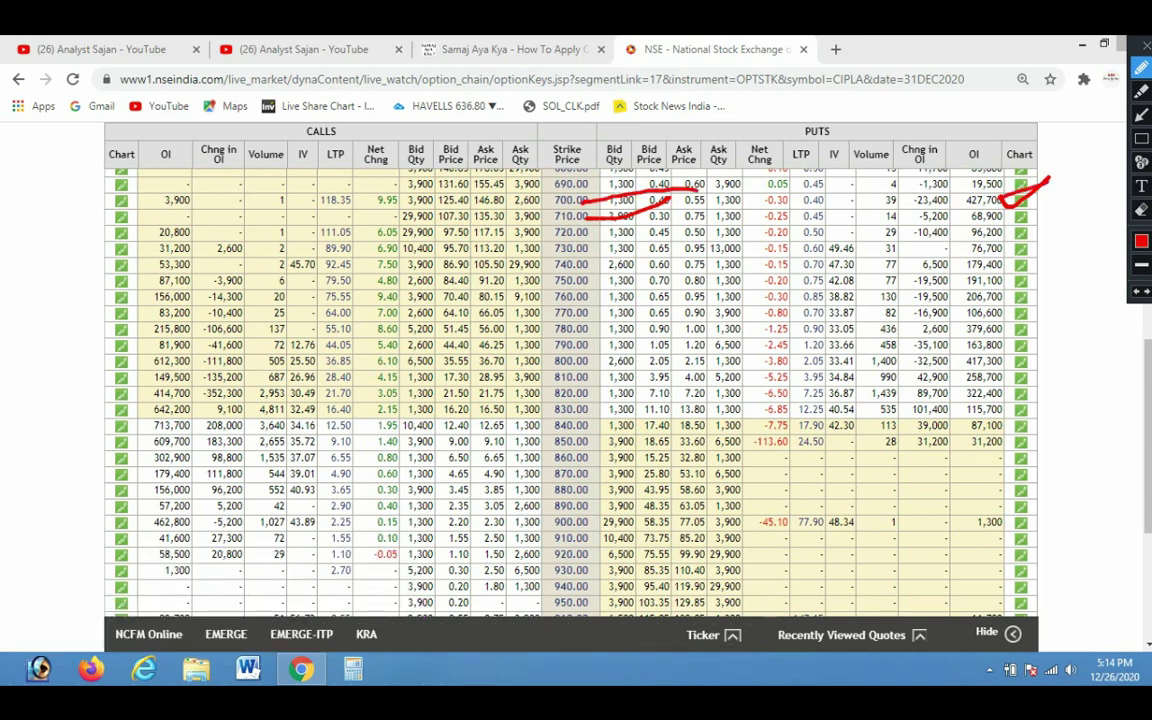
pyautogui.moveTo(1012, 192)
pyautogui.mouseDown()
pyautogui.moveTo(1040, 285)
pyautogui.moveTo(1035, 389)
pyautogui.moveTo(1000, 425)
pyautogui.mouseUp()
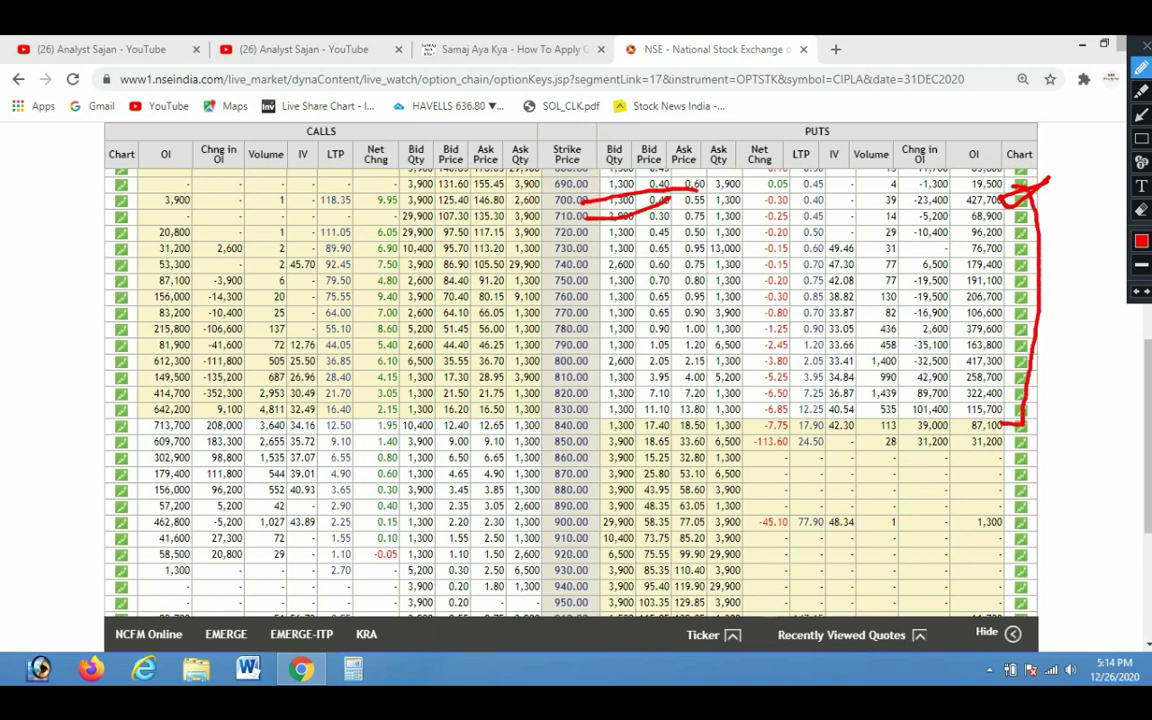
pyautogui.moveTo(582, 363)
pyautogui.mouseDown()
pyautogui.moveTo(915, 375)
pyautogui.moveTo(945, 370)
pyautogui.moveTo(976, 342)
pyautogui.moveTo(1012, 359)
pyautogui.moveTo(1082, 343)
pyautogui.mouseUp()
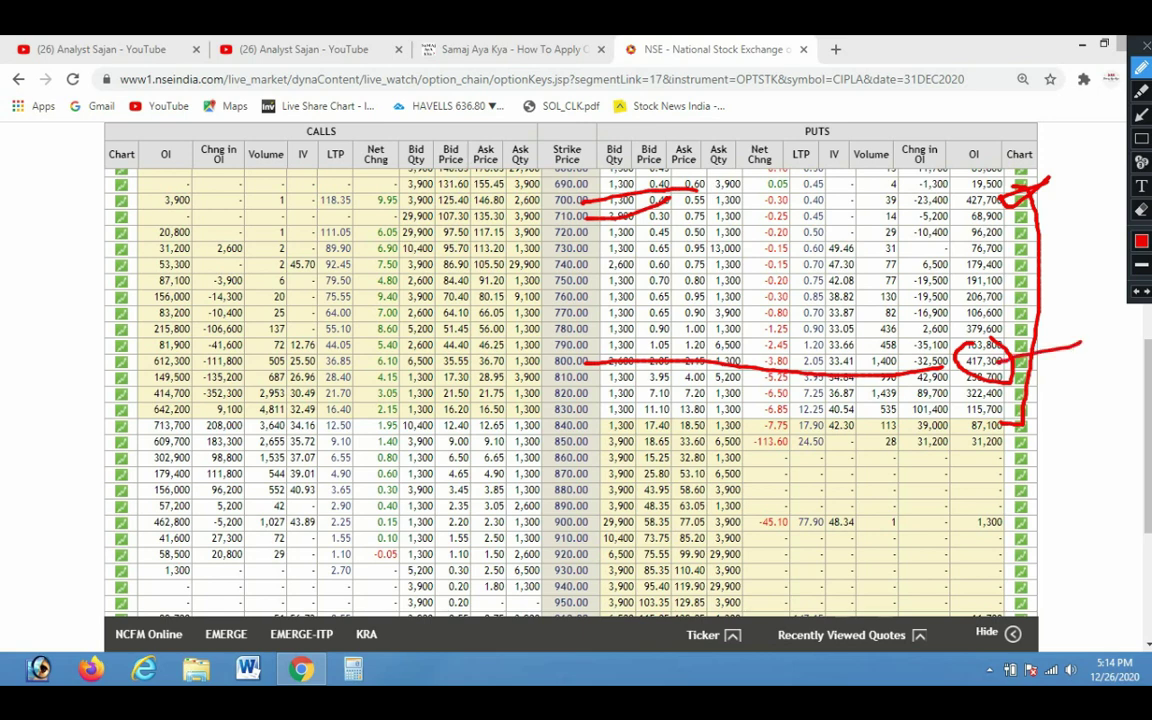
# Handwrite 800 over the puts near strikes 860 to 900 and add a rising stroke with slashes beside it
pyautogui.moveTo(949, 488)
pyautogui.mouseDown()
pyautogui.moveTo(943, 508)
pyautogui.moveTo(916, 456)
pyautogui.moveTo(950, 505)
pyautogui.mouseUp()
pyautogui.moveTo(976, 477)
pyautogui.mouseDown()
pyautogui.moveTo(975, 503)
pyautogui.moveTo(987, 474)
pyautogui.mouseUp()
pyautogui.moveTo(996, 466)
pyautogui.mouseDown()
pyautogui.moveTo(998, 477)
pyautogui.moveTo(1095, 423)
pyautogui.mouseUp()
pyautogui.moveTo(1109, 377); pyautogui.dragTo(1090, 473)
pyautogui.moveTo(1106, 430); pyautogui.dragTo(1129, 398)
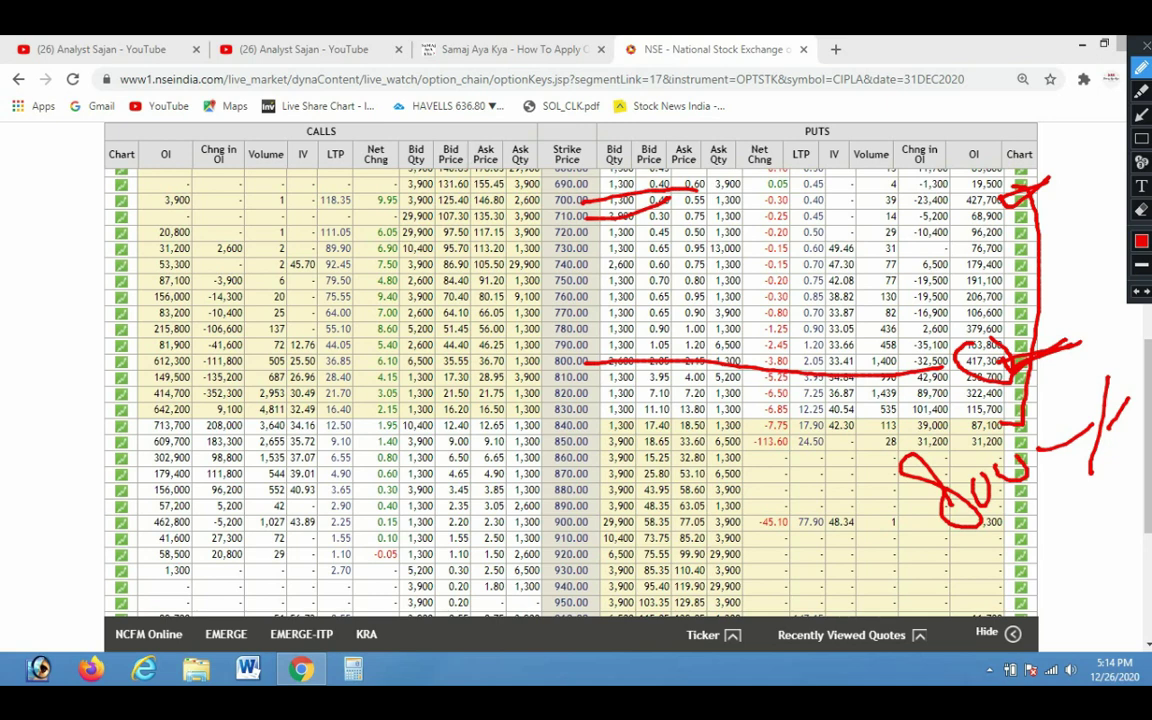
# Mark the call OI and strike price at 840, and handwrite 840 across the calls and a second number over the puts
pyautogui.moveTo(185, 427); pyautogui.dragTo(232, 411)
pyautogui.moveTo(591, 432); pyautogui.dragTo(612, 421)
pyautogui.moveTo(186, 427); pyautogui.dragTo(231, 411)
pyautogui.moveTo(375, 482)
pyautogui.mouseDown()
pyautogui.moveTo(354, 524)
pyautogui.moveTo(342, 461)
pyautogui.moveTo(373, 502)
pyautogui.moveTo(486, 500)
pyautogui.moveTo(595, 460)
pyautogui.mouseUp()
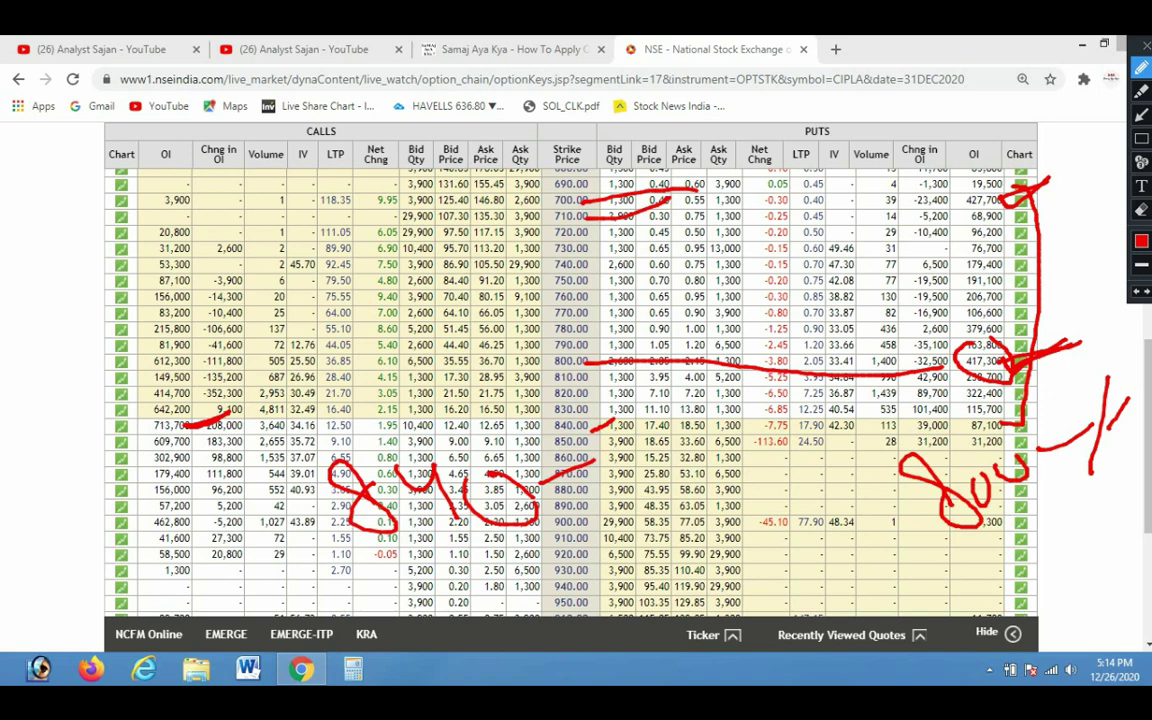
pyautogui.moveTo(712, 535)
pyautogui.mouseDown()
pyautogui.moveTo(714, 468)
pyautogui.moveTo(775, 522)
pyautogui.mouseUp()
pyautogui.moveTo(840, 468); pyautogui.dragTo(845, 505)
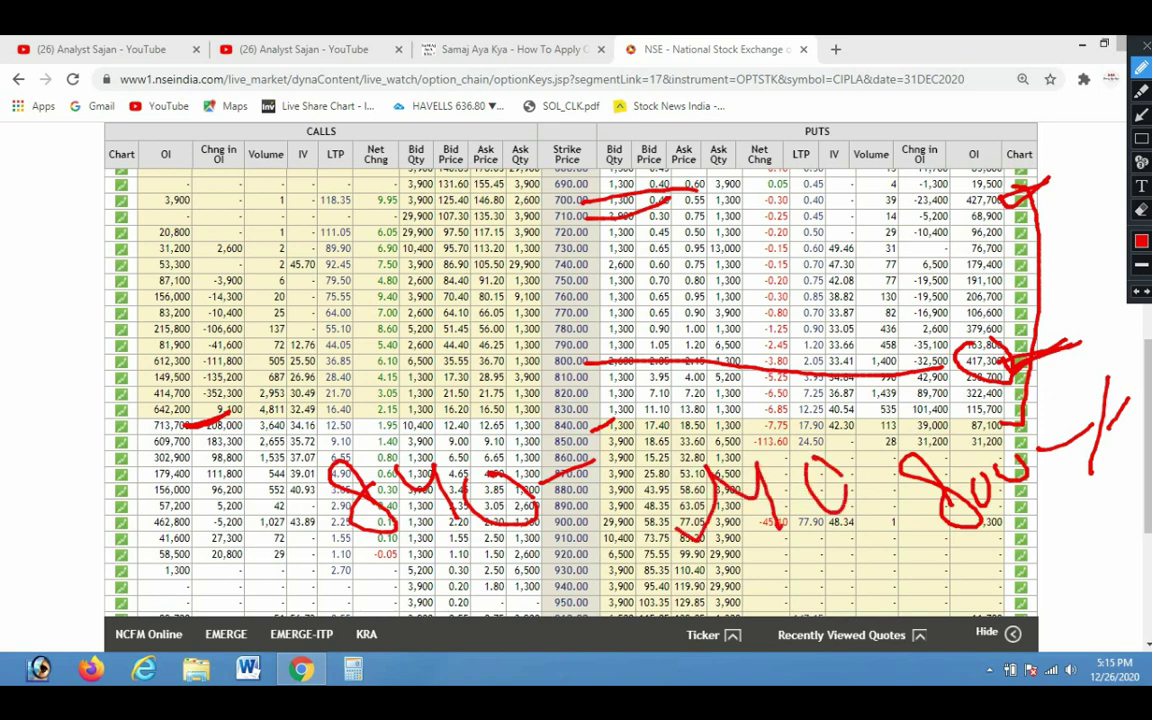
# Bracket the call OI from strike 840 to 880, underline the calls at 880 and 890, emphasize the 840 values, and clear all annotations
pyautogui.moveTo(158, 412)
pyautogui.mouseDown()
pyautogui.moveTo(125, 494)
pyautogui.moveTo(162, 504)
pyautogui.mouseUp()
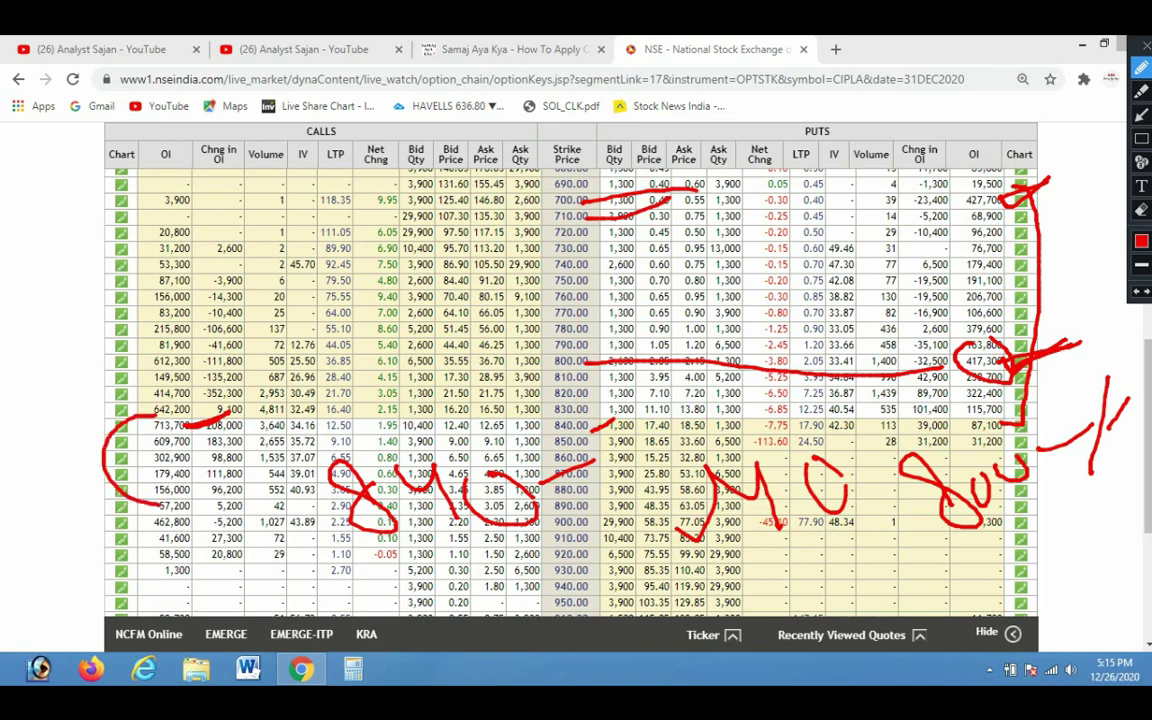
pyautogui.moveTo(186, 425); pyautogui.dragTo(236, 400)
pyautogui.moveTo(178, 496); pyautogui.dragTo(282, 498)
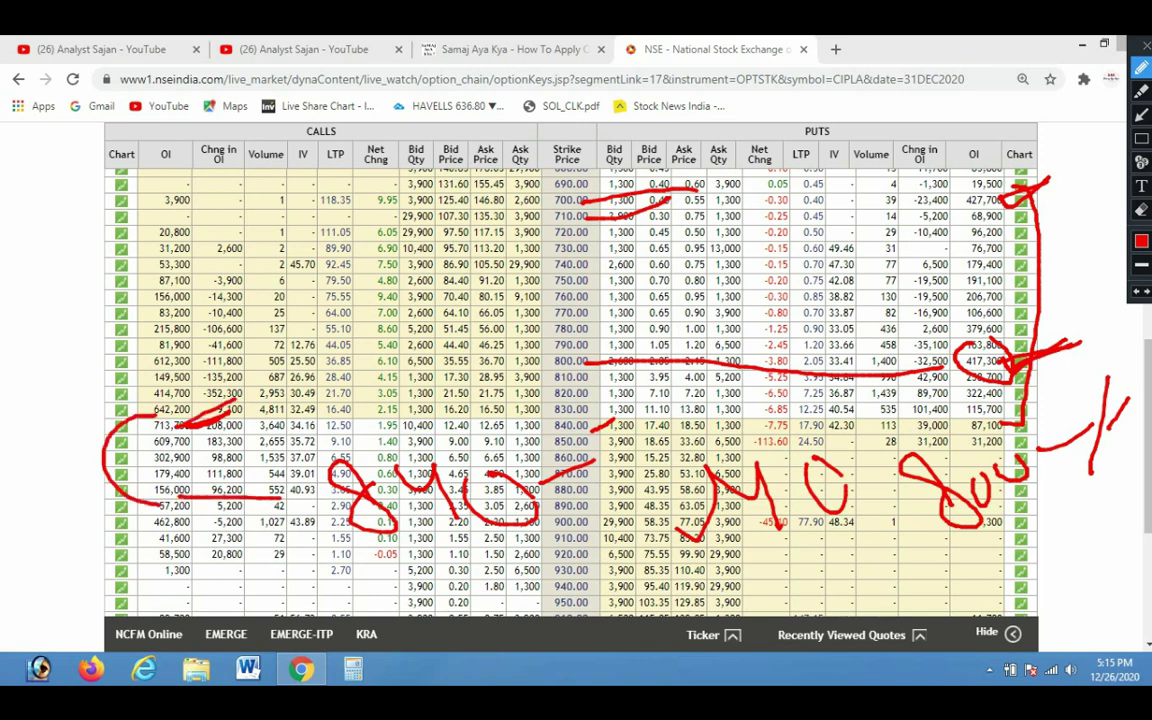
pyautogui.moveTo(200, 418); pyautogui.dragTo(237, 402)
pyautogui.moveTo(322, 415); pyautogui.dragTo(334, 470)
pyautogui.moveTo(236, 404); pyautogui.dragTo(258, 391)
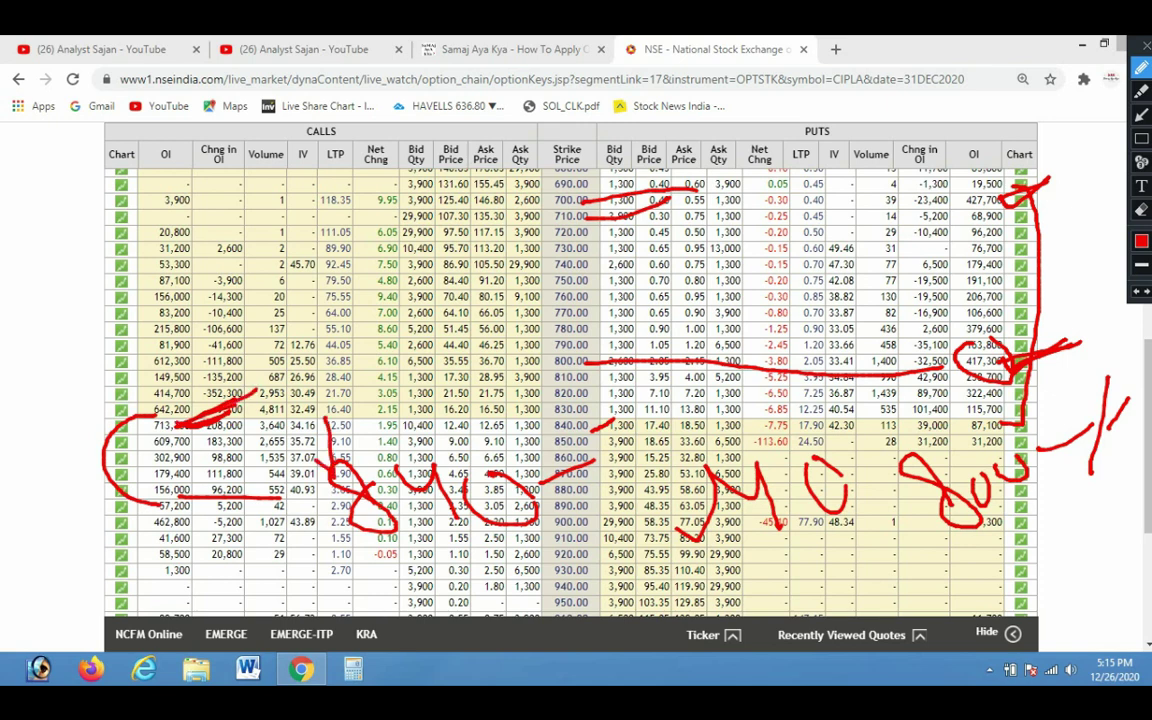
pyautogui.moveTo(145, 504); pyautogui.dragTo(292, 511)
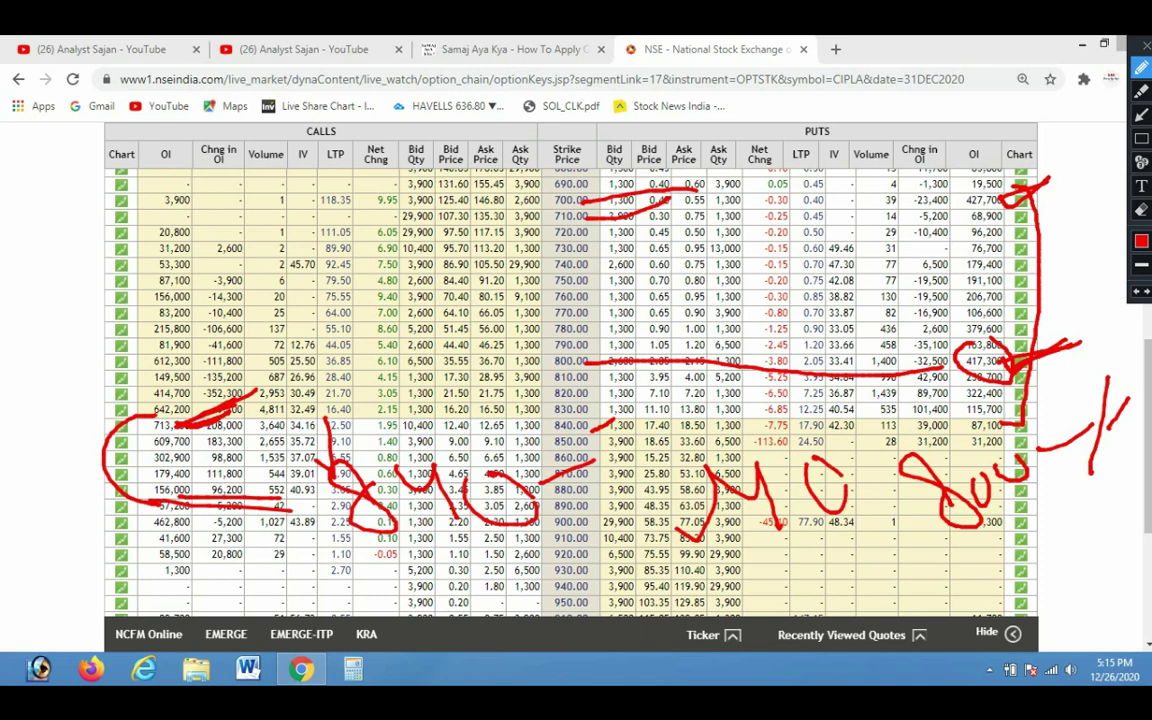
pyautogui.moveTo(246, 427); pyautogui.dragTo(284, 414)
pyautogui.press('Escape')
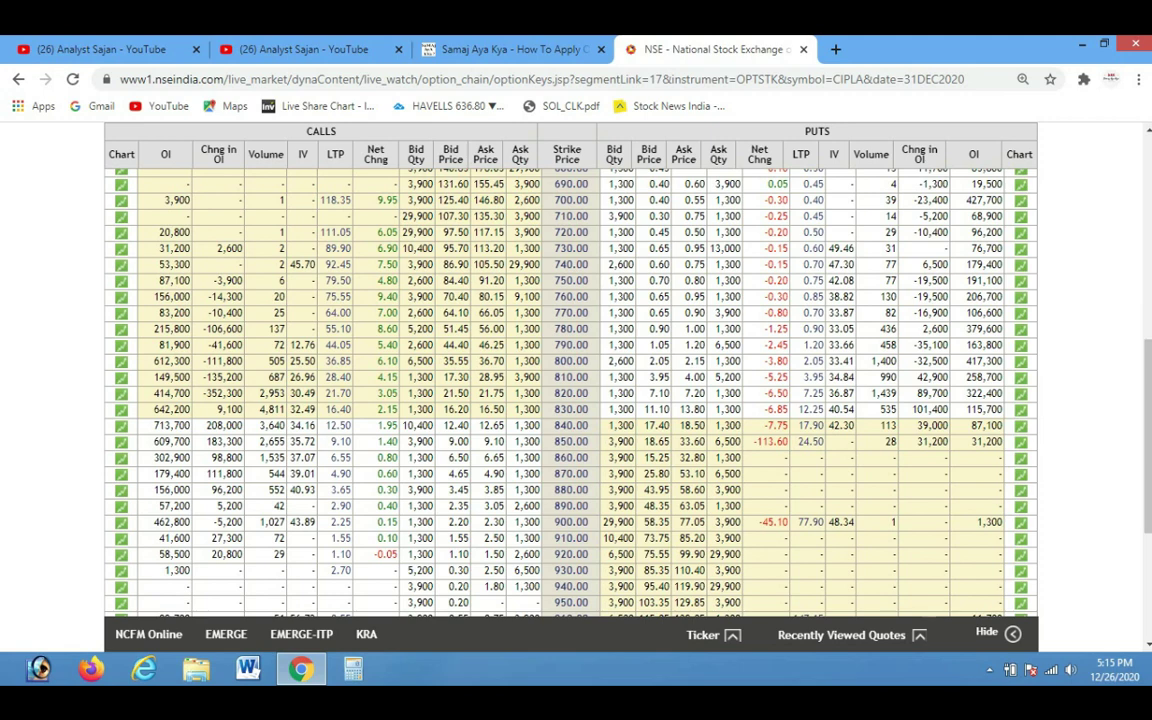
# Underline the put OI values around strikes 740 to 770, circle the put volume at strike 800, and clear the annotations
pyautogui.click(1141, 67)
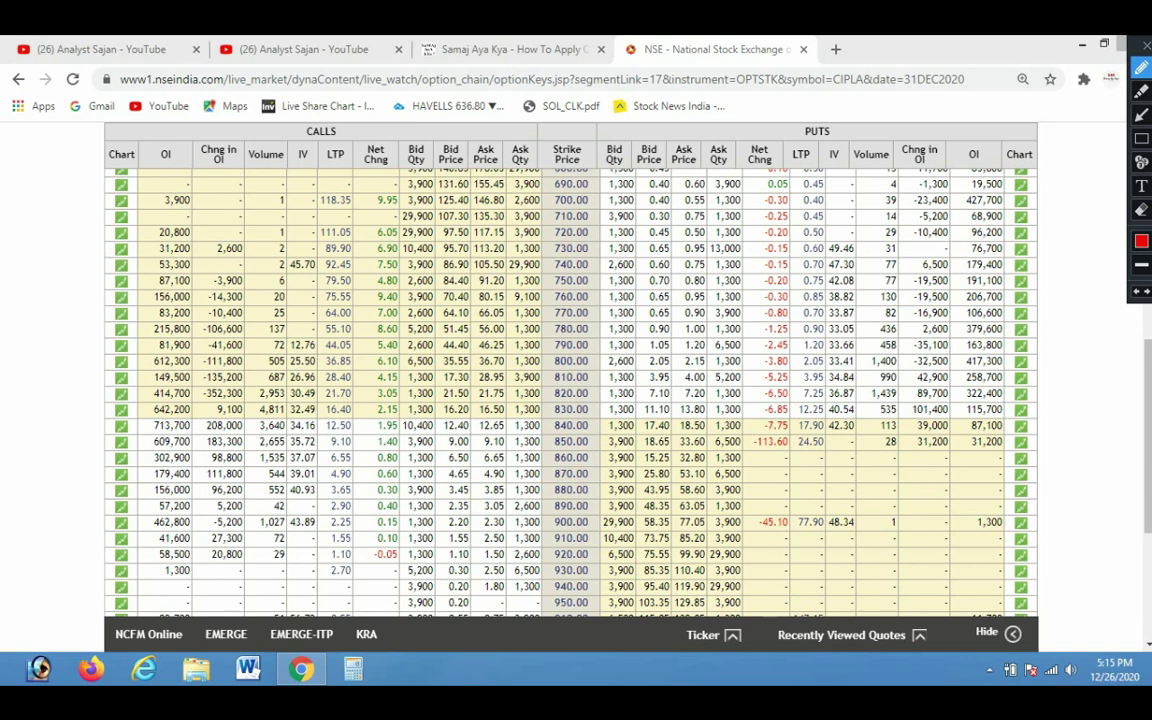
pyautogui.moveTo(944, 285); pyautogui.dragTo(1025, 264)
pyautogui.moveTo(945, 301)
pyautogui.mouseDown()
pyautogui.moveTo(1003, 290)
pyautogui.moveTo(1016, 309)
pyautogui.mouseUp()
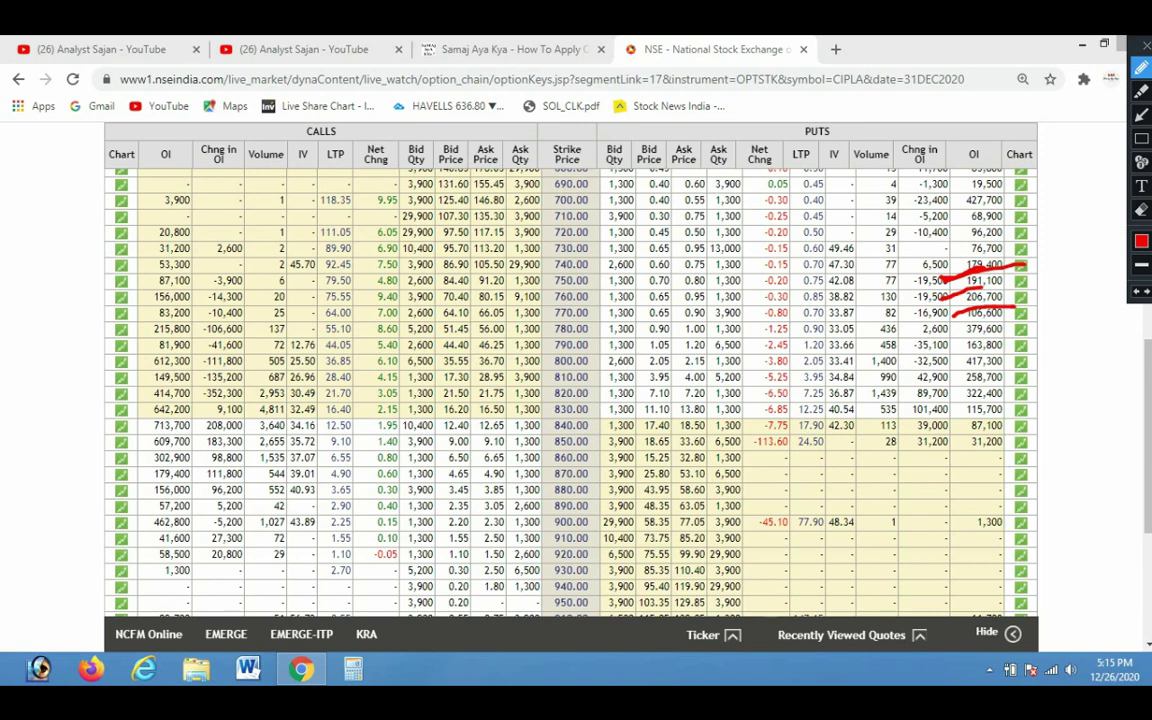
pyautogui.moveTo(998, 250); pyautogui.dragTo(962, 267)
pyautogui.moveTo(885, 345); pyautogui.dragTo(886, 343)
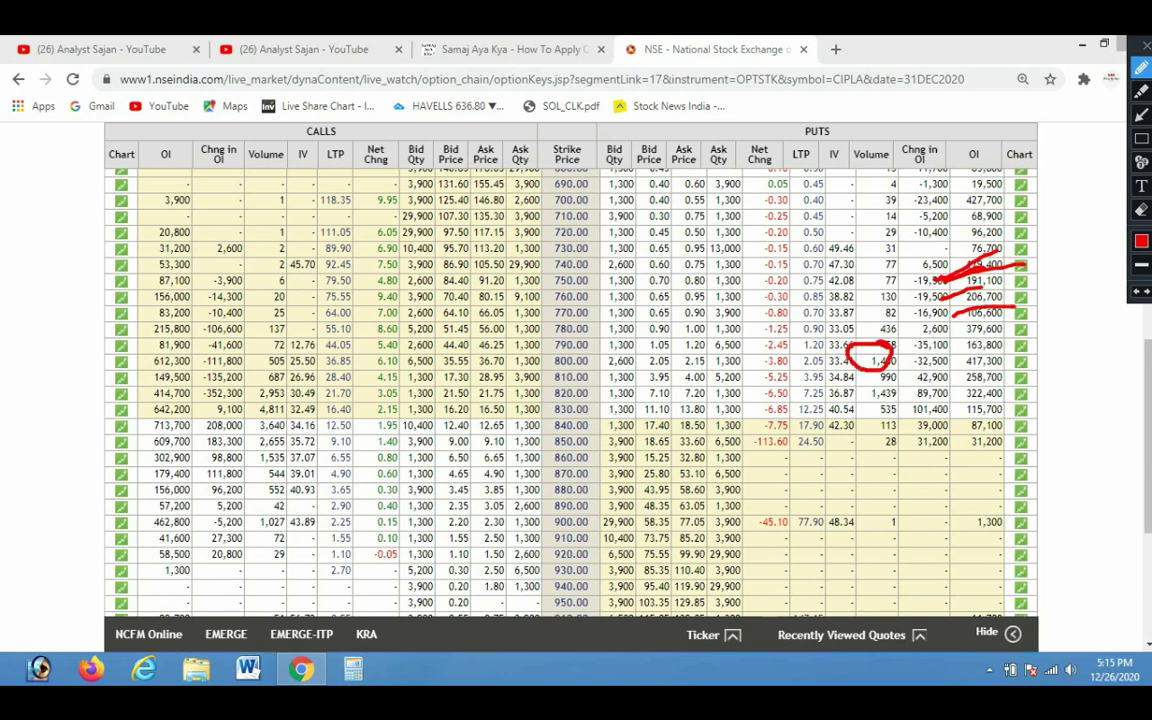
pyautogui.hotkey('ctrl', 'alt', 'd')
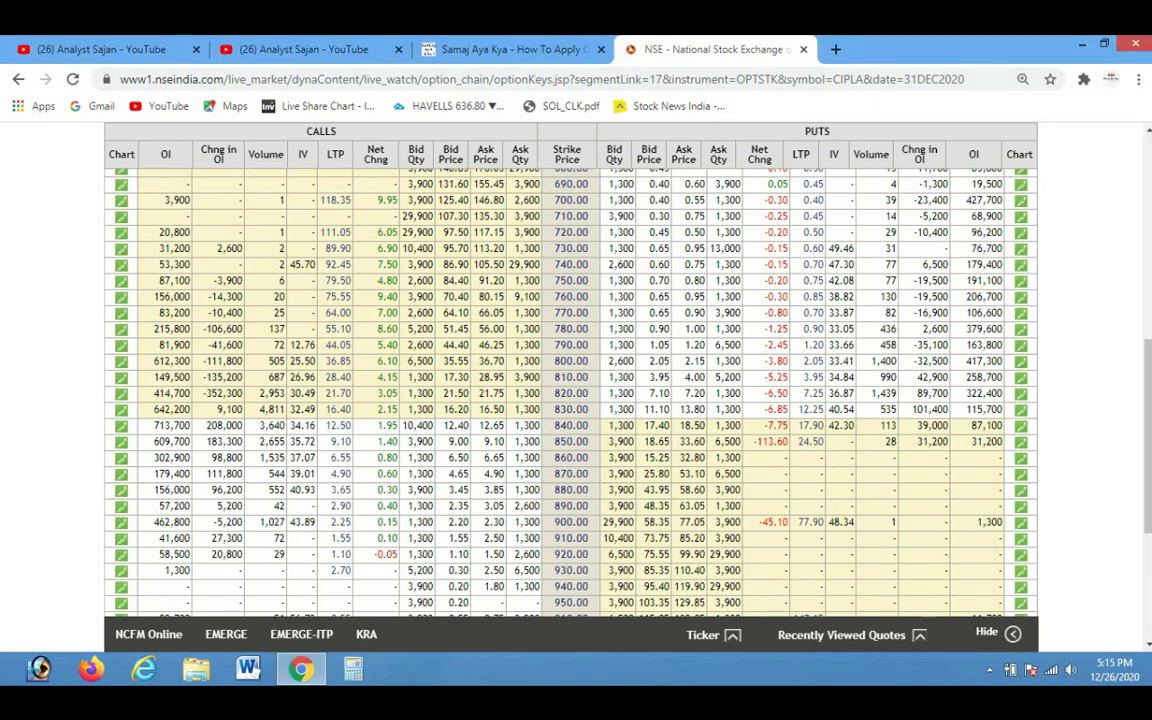
# Mark the put volume and circle the Chng in OI at strike 800, underline that strike, and clear the annotations to a fresh drawing overlay
pyautogui.hotkey('ctrl', 'alt', 'd')
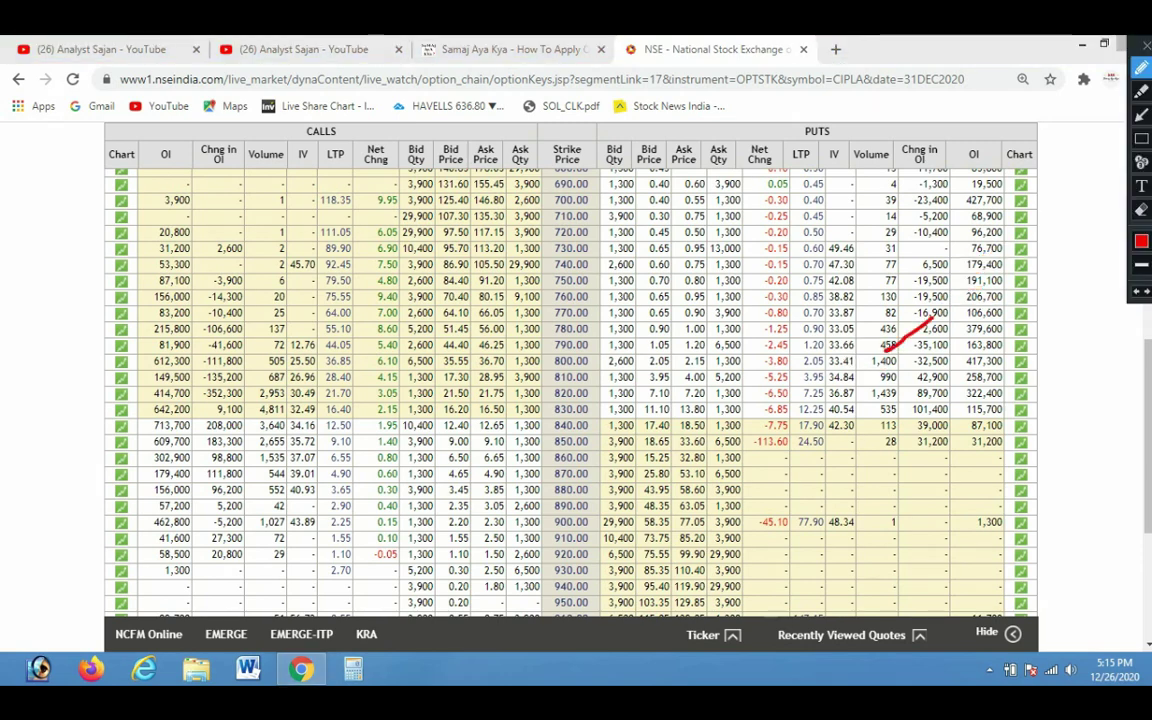
pyautogui.moveTo(935, 317)
pyautogui.mouseDown()
pyautogui.moveTo(884, 351)
pyautogui.moveTo(955, 370)
pyautogui.moveTo(990, 342)
pyautogui.moveTo(1030, 336)
pyautogui.mouseUp()
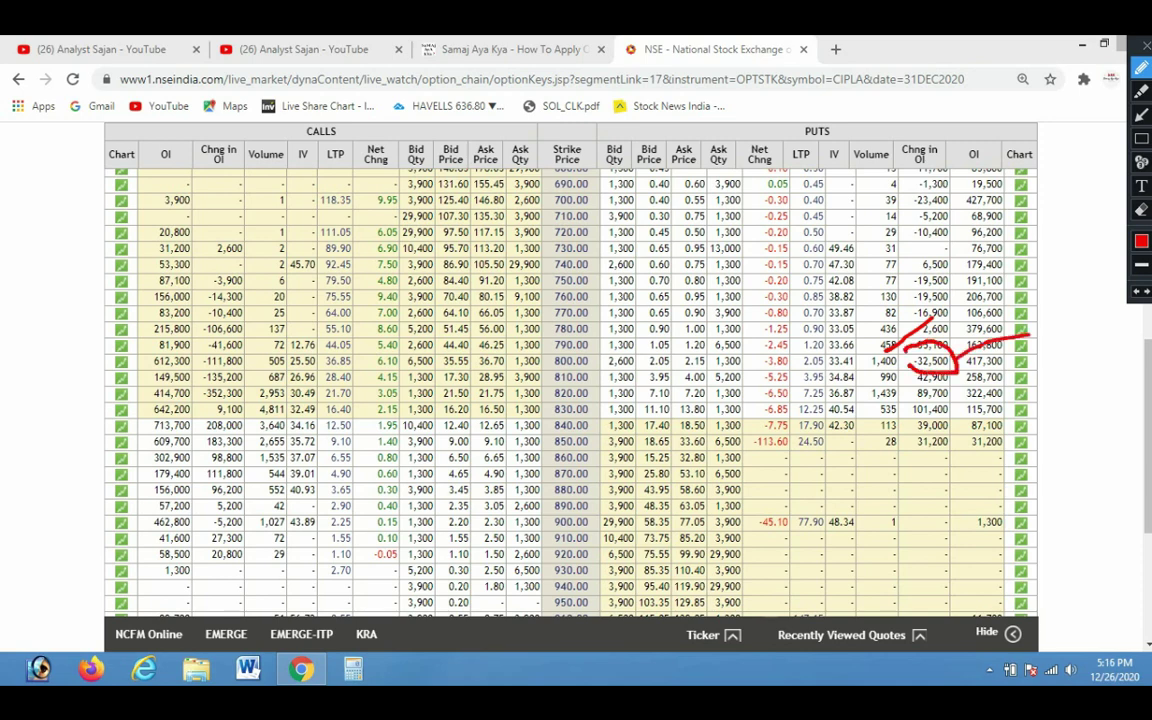
pyautogui.moveTo(583, 369); pyautogui.dragTo(722, 357)
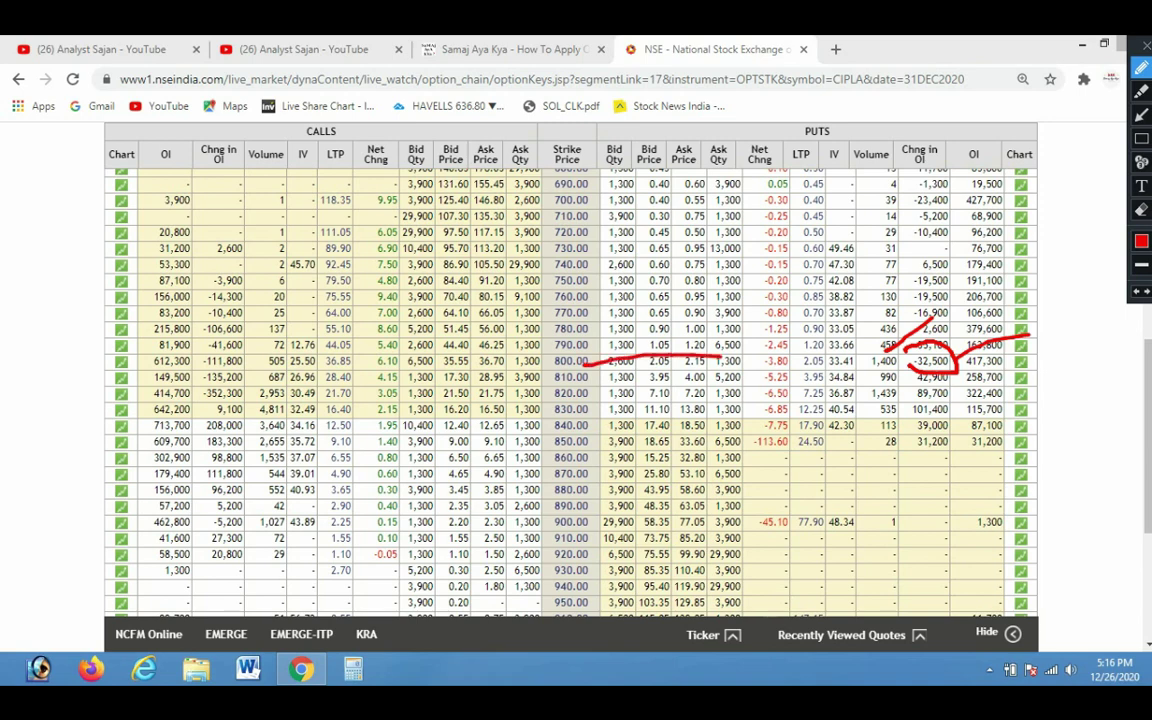
pyautogui.press('Escape')
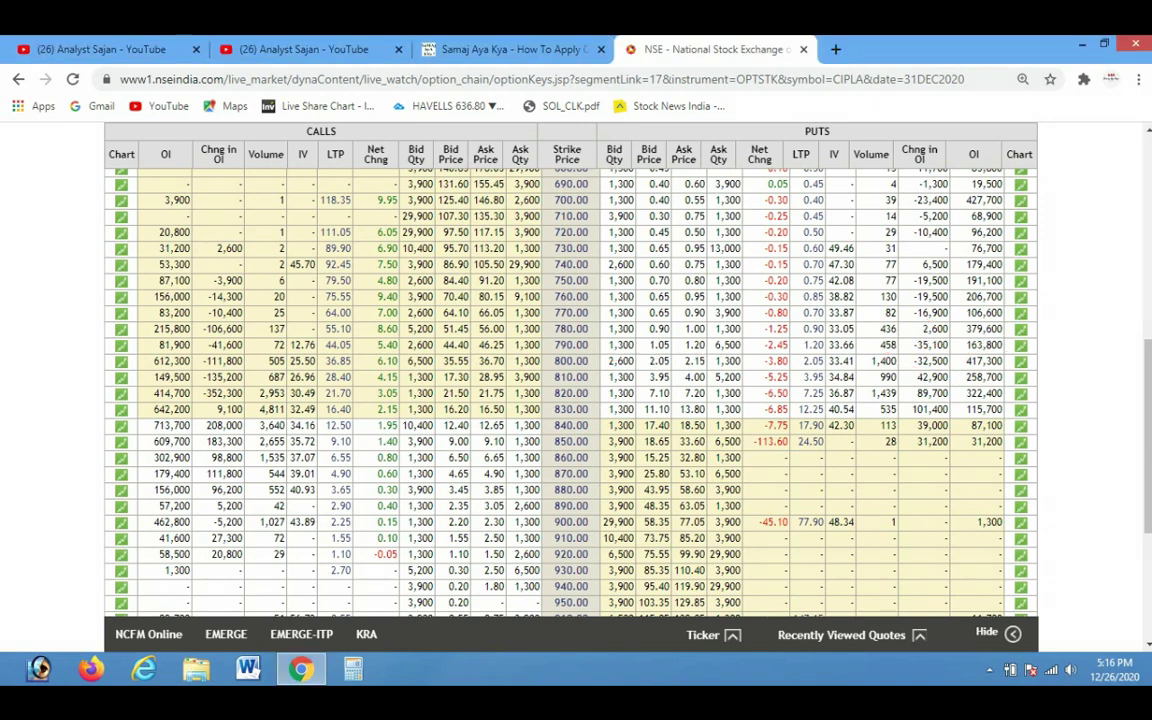
pyautogui.hotkey('ctrl', 'alt', 'd')
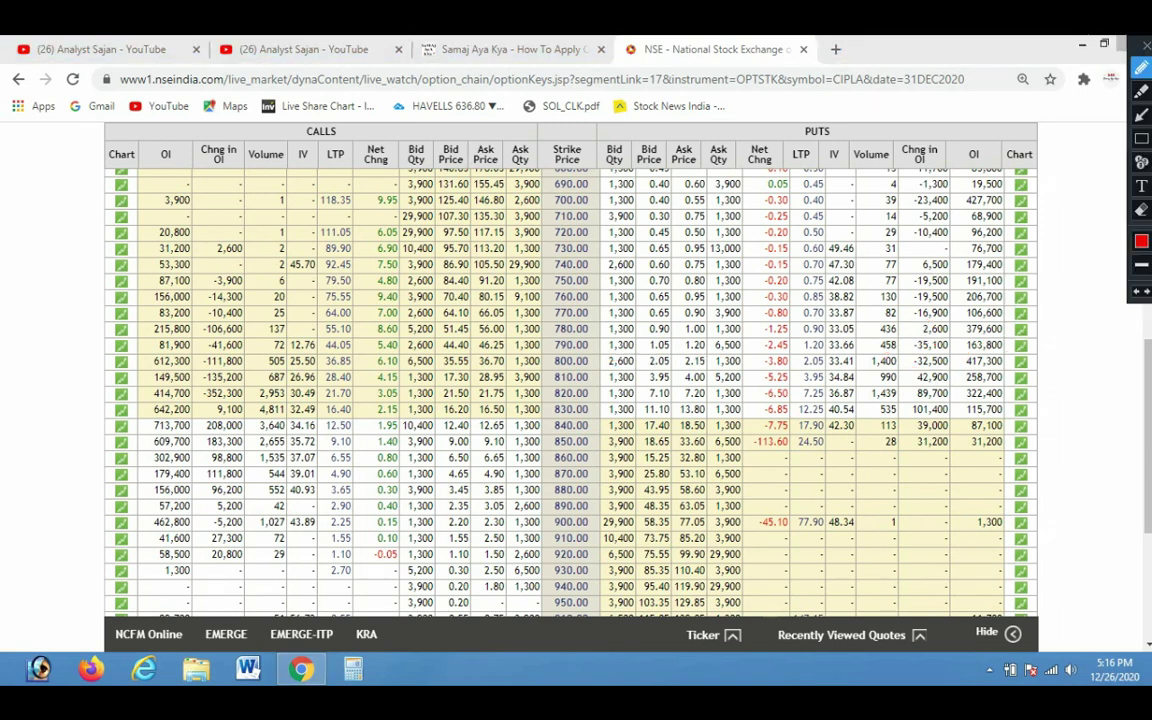
# Circle the put Chng in OI around strikes 780 to 800, mark the neighbouring volumes and OI, and clear the annotations
pyautogui.moveTo(943, 346)
pyautogui.mouseDown()
pyautogui.moveTo(995, 329)
pyautogui.moveTo(929, 358)
pyautogui.moveTo(915, 327)
pyautogui.moveTo(978, 314)
pyautogui.mouseUp()
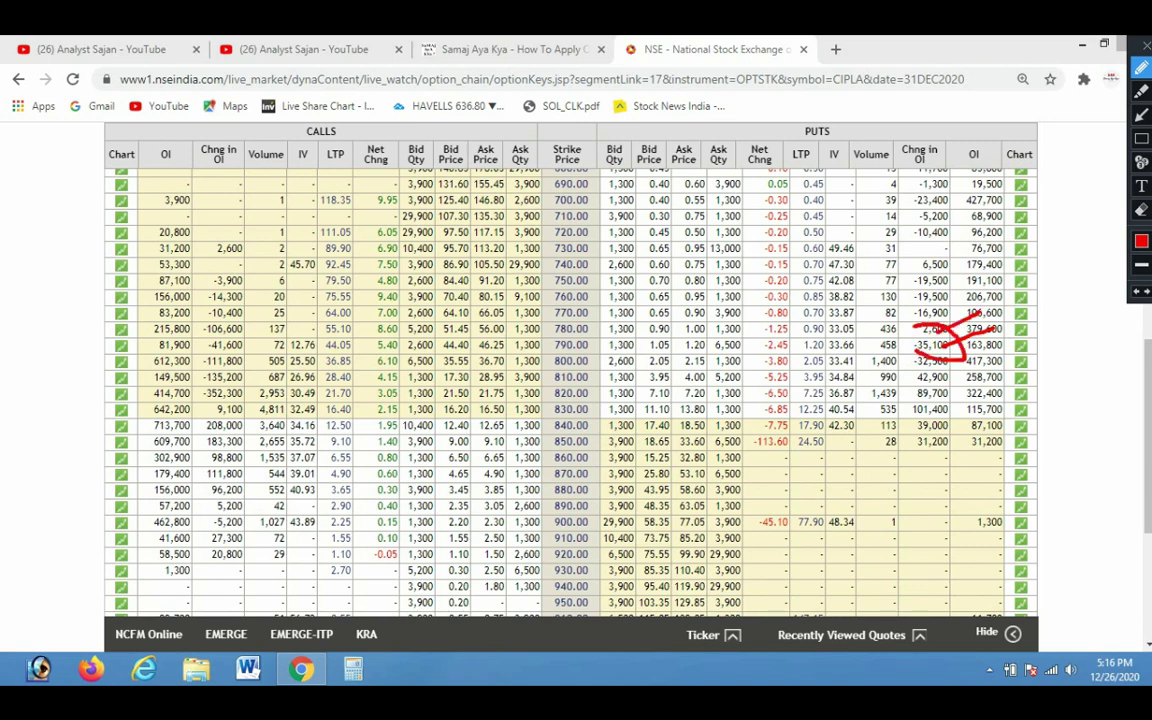
pyautogui.moveTo(882, 326)
pyautogui.mouseDown()
pyautogui.moveTo(894, 340)
pyautogui.moveTo(872, 354)
pyautogui.mouseUp()
pyautogui.moveTo(952, 336); pyautogui.dragTo(1002, 312)
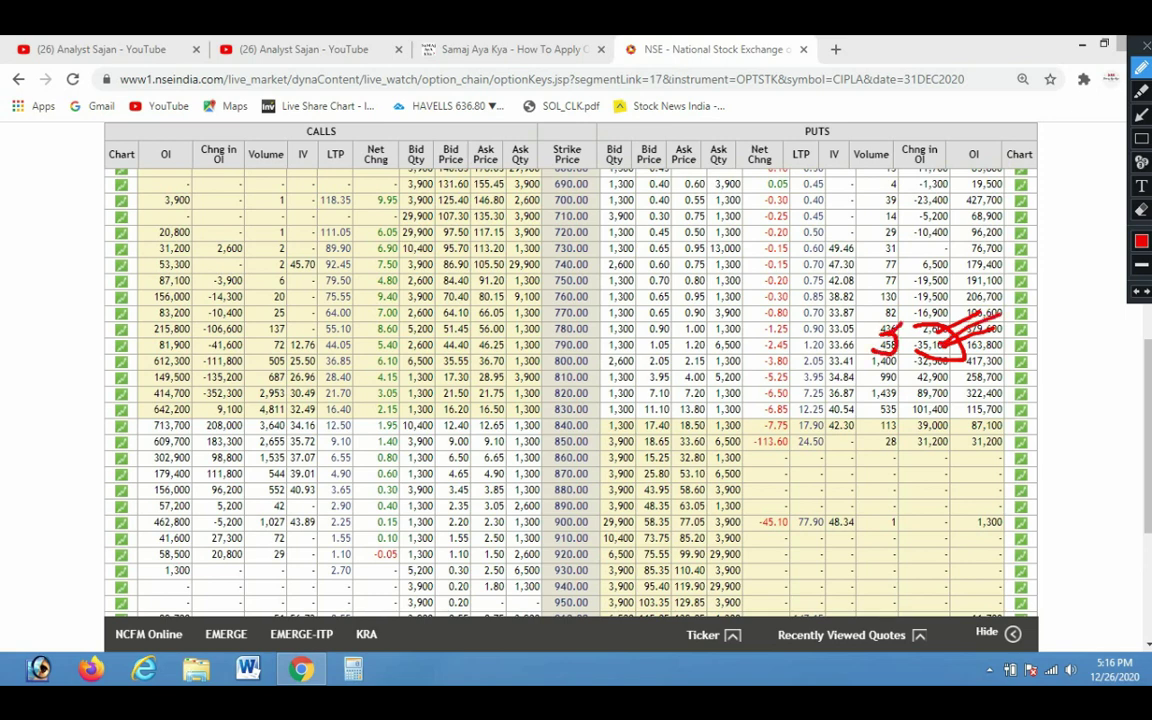
pyautogui.moveTo(690, 345); pyautogui.dragTo(755, 326)
pyautogui.press('Escape')
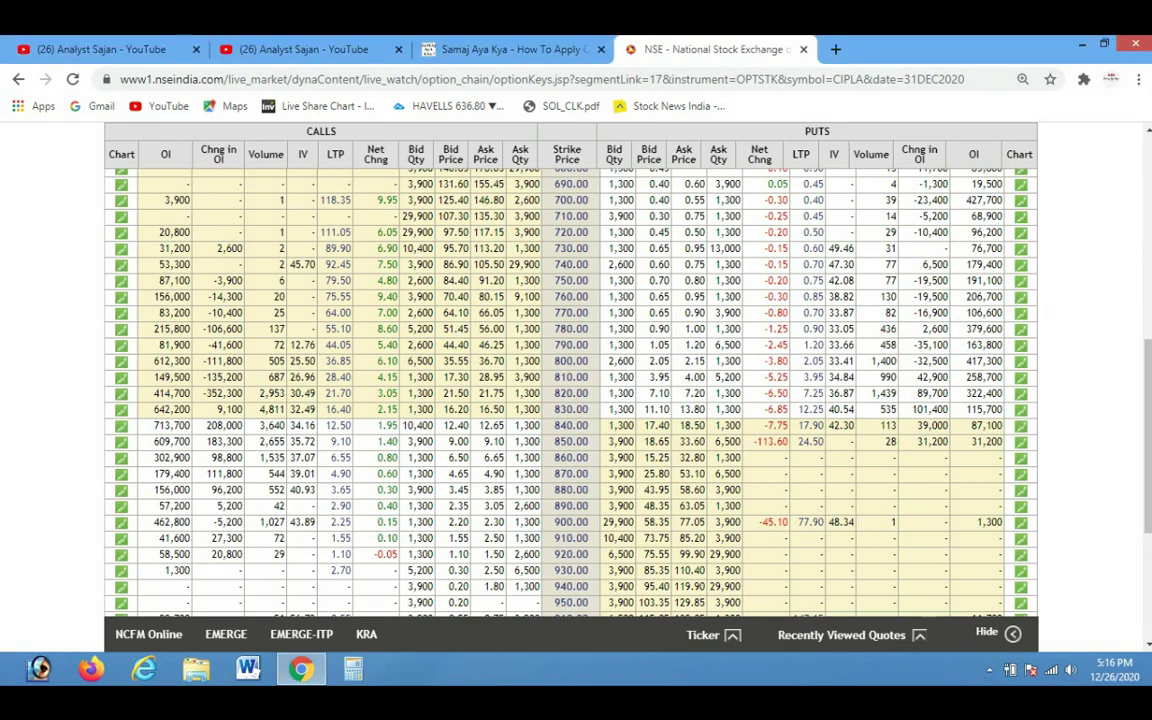
# Circle the put Chng in OI at strike 800, handwrite marks over the puts below strike 840, and clear the annotations
pyautogui.hotkey('ctrl', 'alt', 'd')
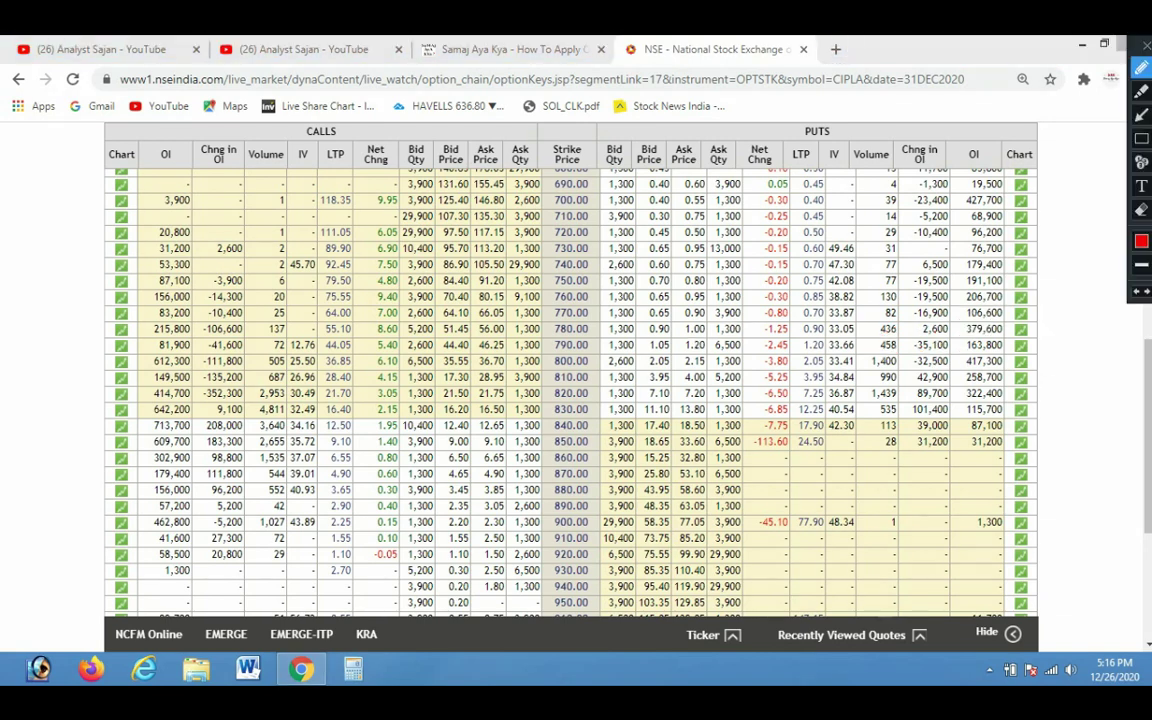
pyautogui.moveTo(895, 360); pyautogui.dragTo(984, 358)
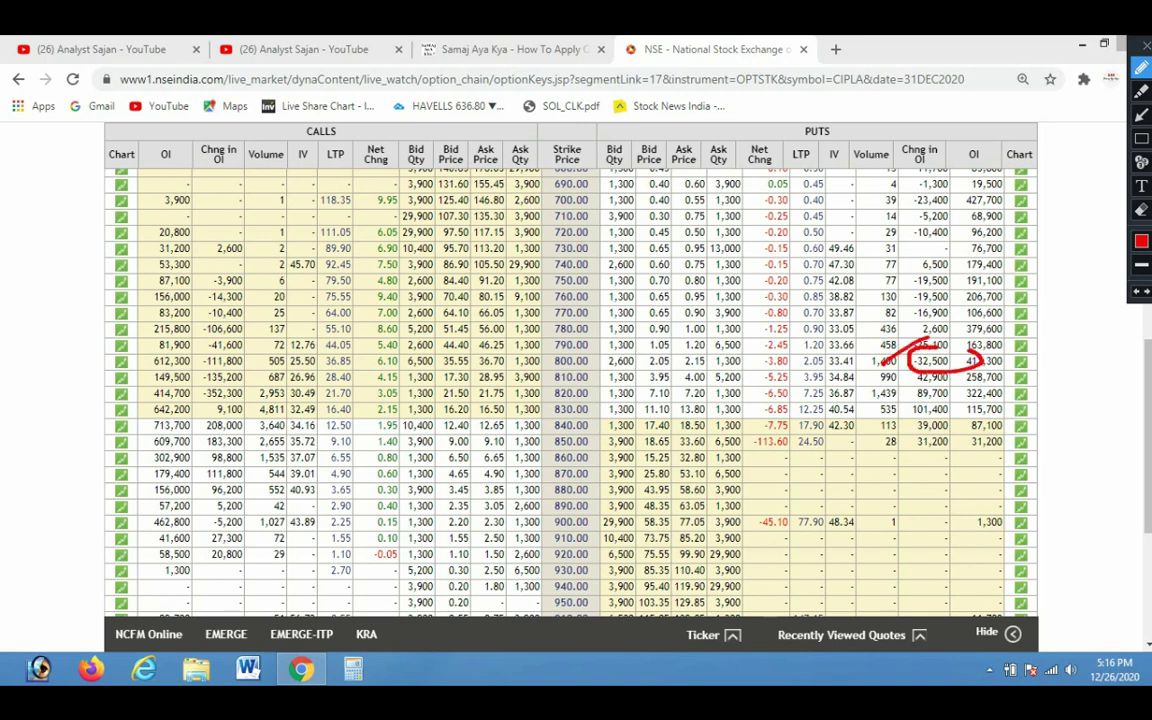
pyautogui.moveTo(899, 451)
pyautogui.mouseDown()
pyautogui.moveTo(918, 501)
pyautogui.moveTo(892, 458)
pyautogui.moveTo(966, 429)
pyautogui.mouseUp()
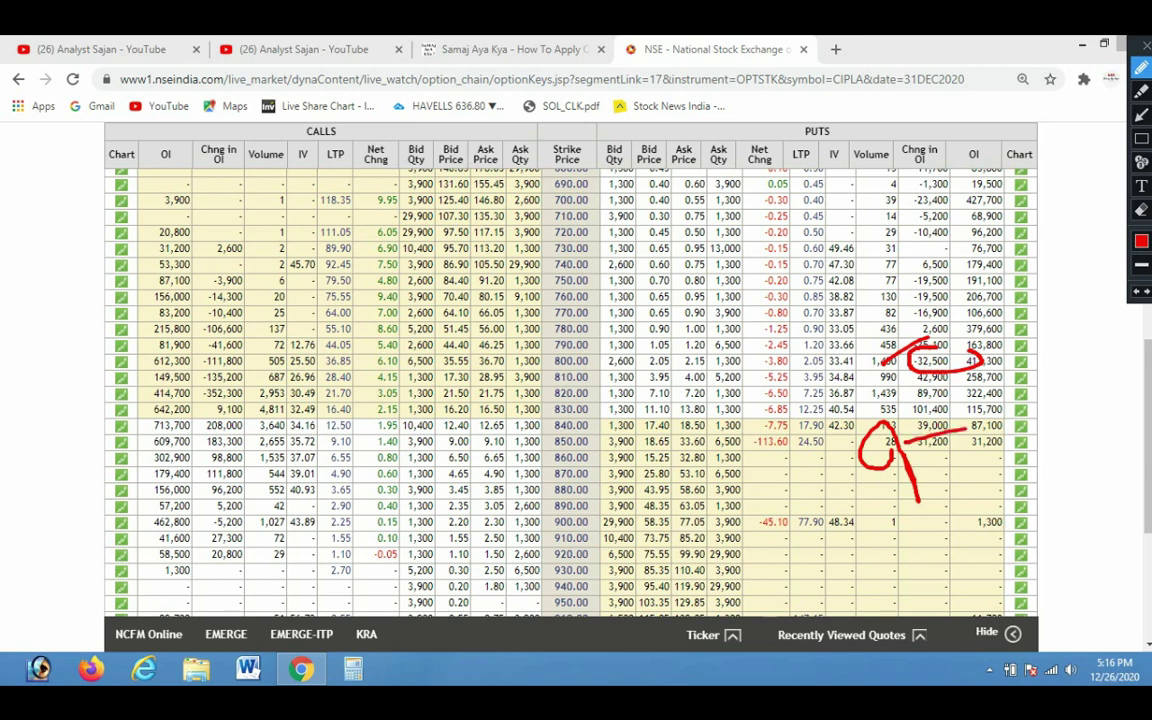
pyautogui.moveTo(943, 485); pyautogui.dragTo(972, 572)
pyautogui.moveTo(945, 381); pyautogui.dragTo(1047, 320)
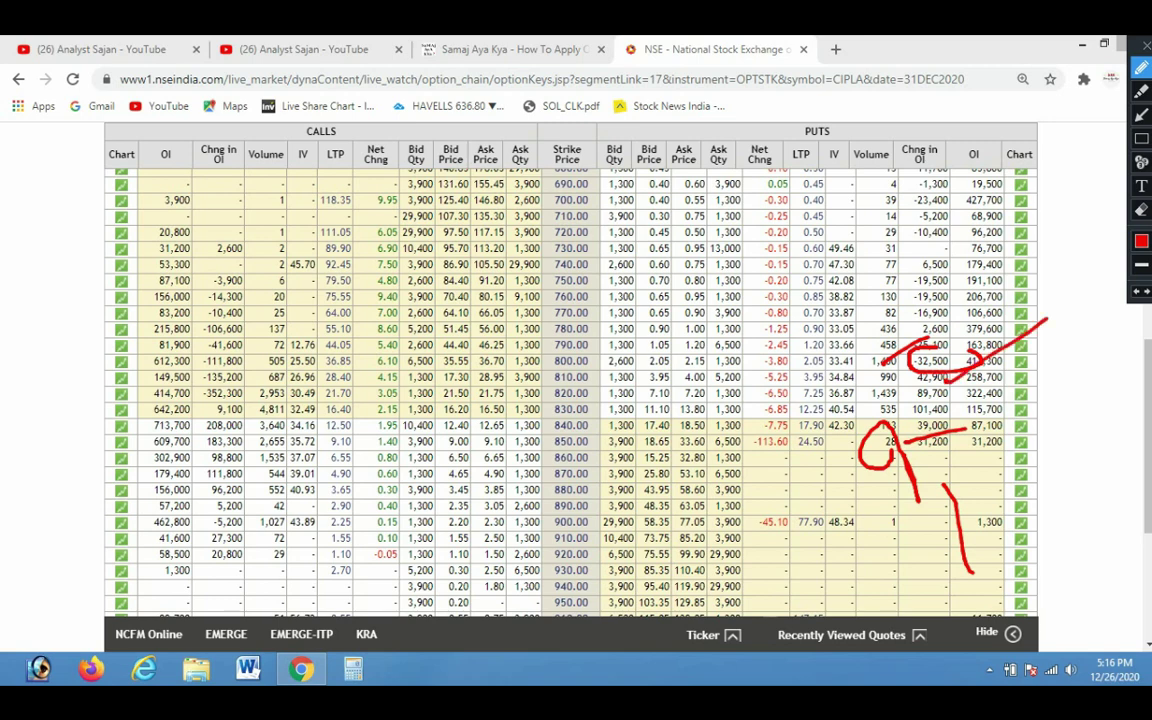
pyautogui.press('Escape')
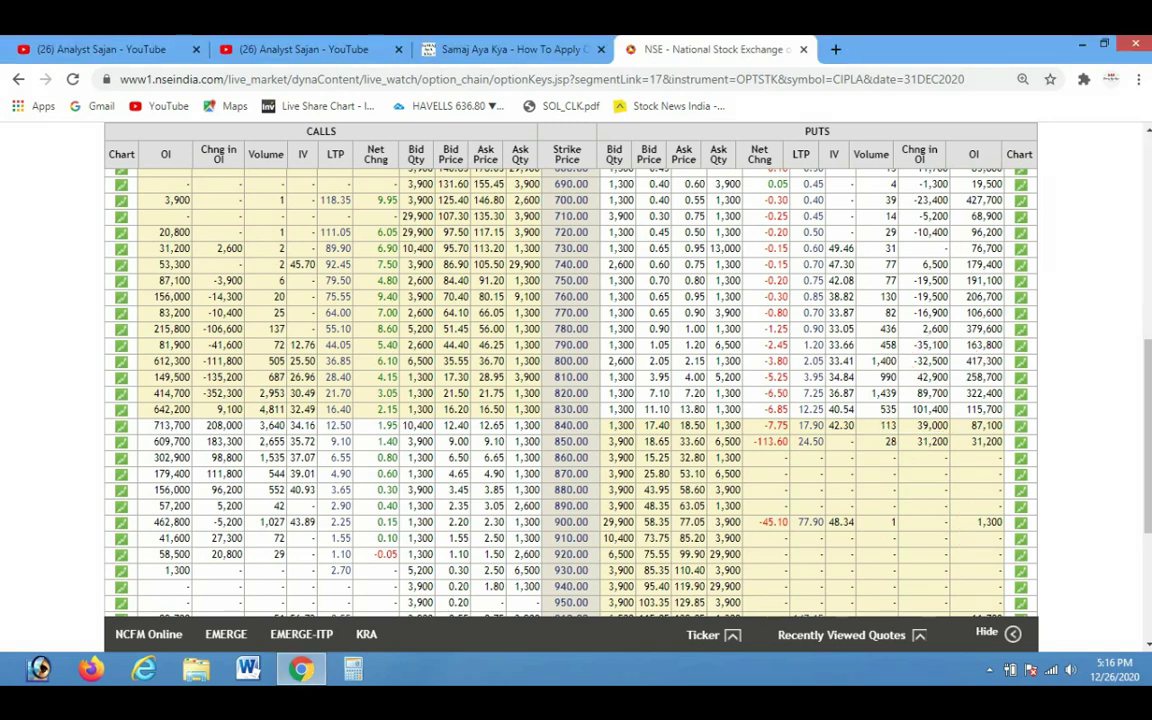
# Open the Calculator, place it over the option chain table, and divide 10 by 5
pyautogui.click(353, 669)
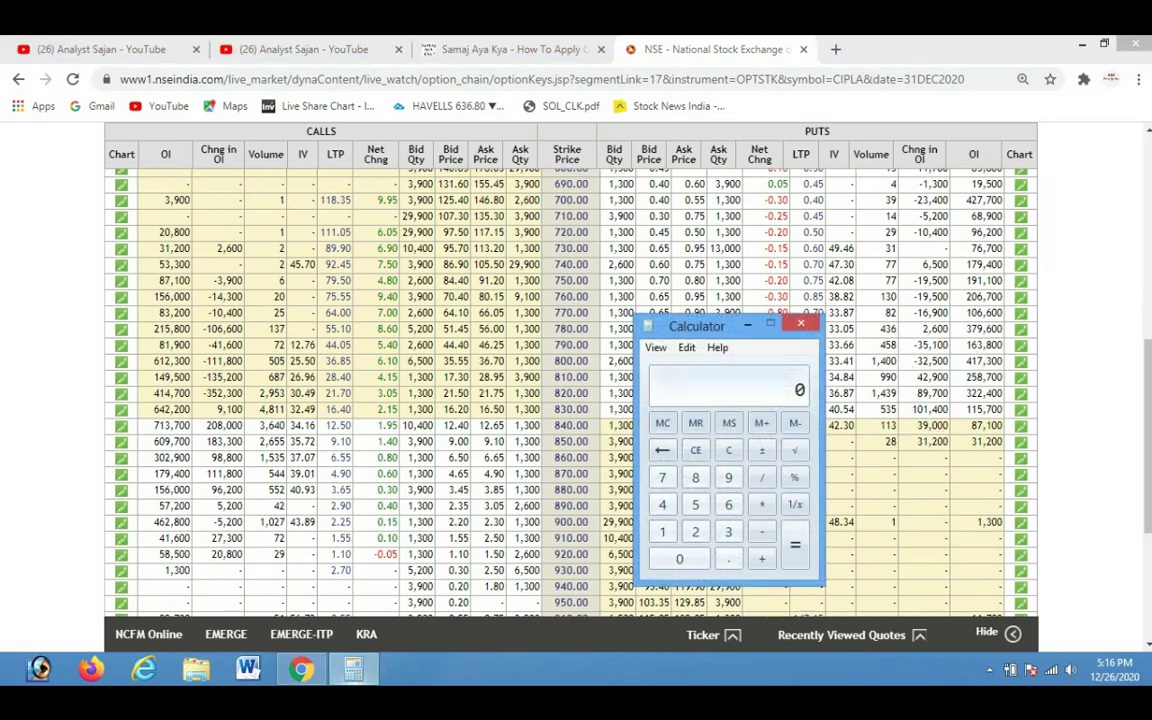
pyautogui.moveTo(697, 326); pyautogui.dragTo(634, 312)
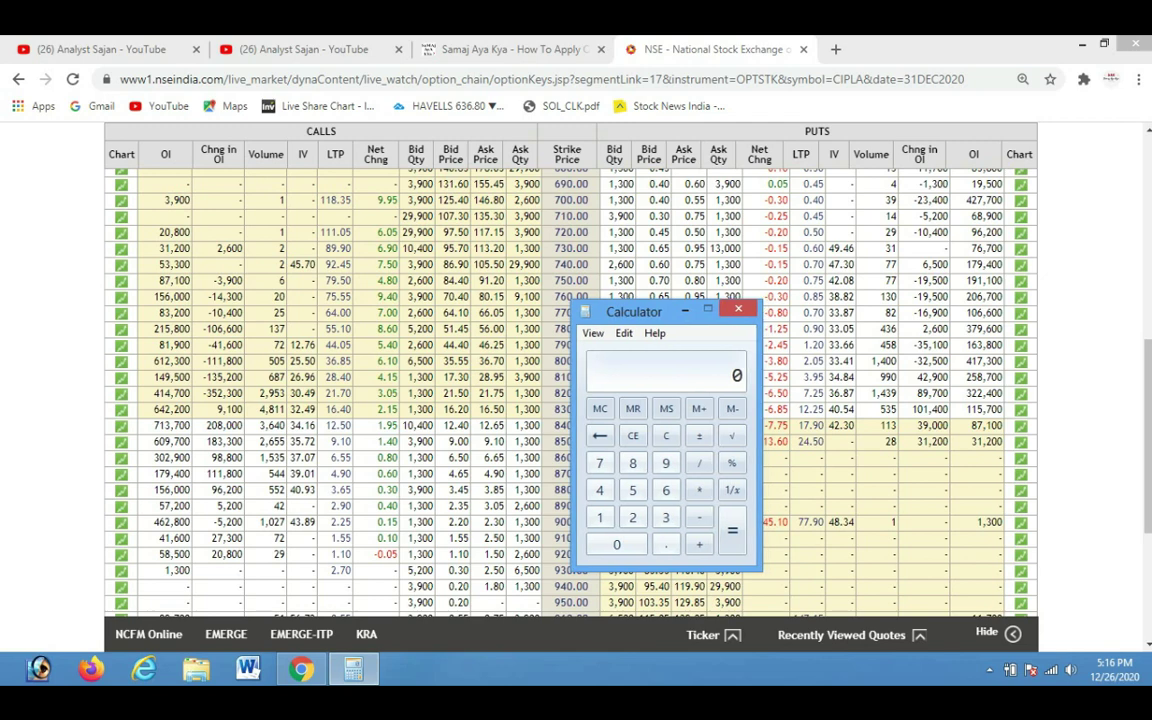
pyautogui.write('10')
pyautogui.press('/')
pyautogui.write('5')
pyautogui.press('Return')
# Divide 100 by 1 and 10 by 1 on the Calculator, and reposition its window over the strike prices
pyautogui.press('Escape')
pyautogui.write('100')
pyautogui.press('/')
pyautogui.write('1')
pyautogui.press('Return')
pyautogui.press('Escape')
pyautogui.write('10/1')
pyautogui.press('Return')
pyautogui.moveTo(634, 312); pyautogui.dragTo(603, 286)
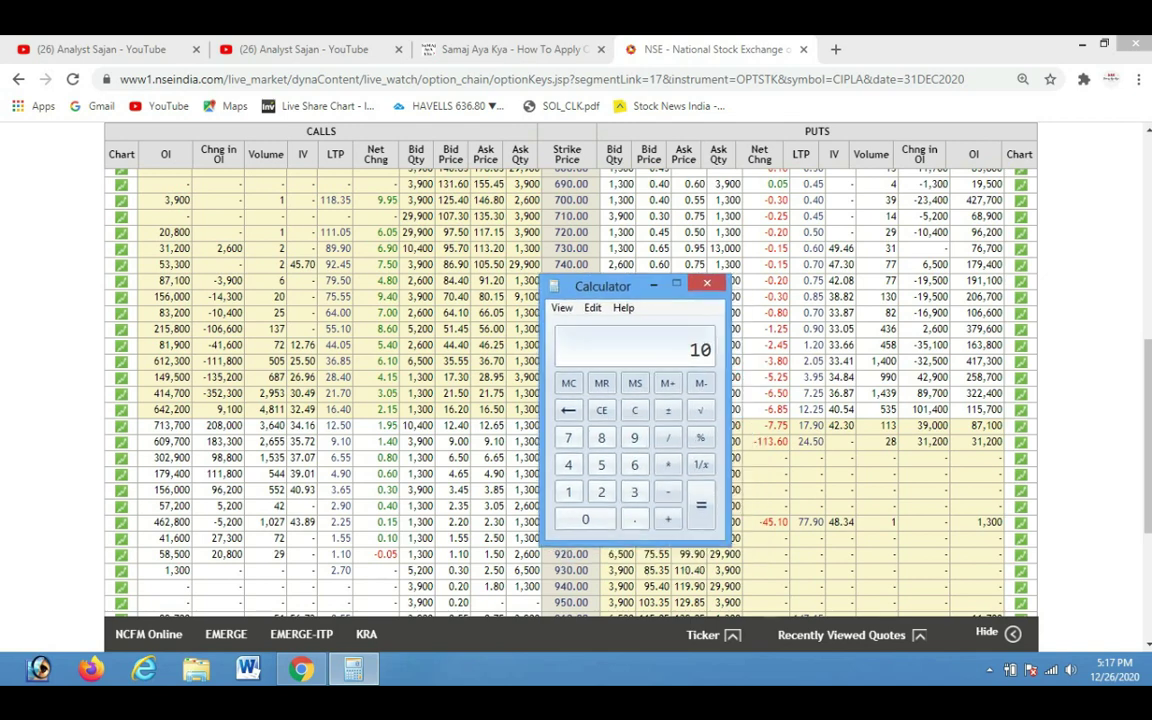
# Draw an emphasis stroke from the Calculator's result of 10, undo it, and leave the drawing overlay
pyautogui.hotkey('ctrl', 'alt', 'd')
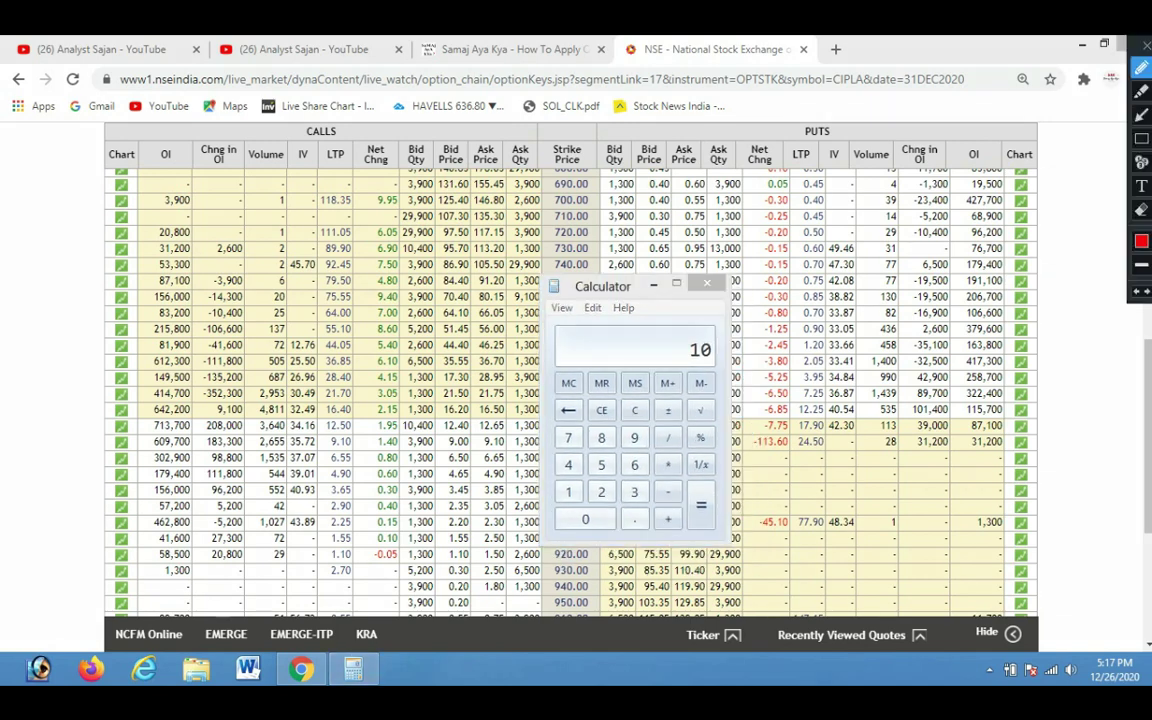
pyautogui.moveTo(708, 342); pyautogui.dragTo(830, 280)
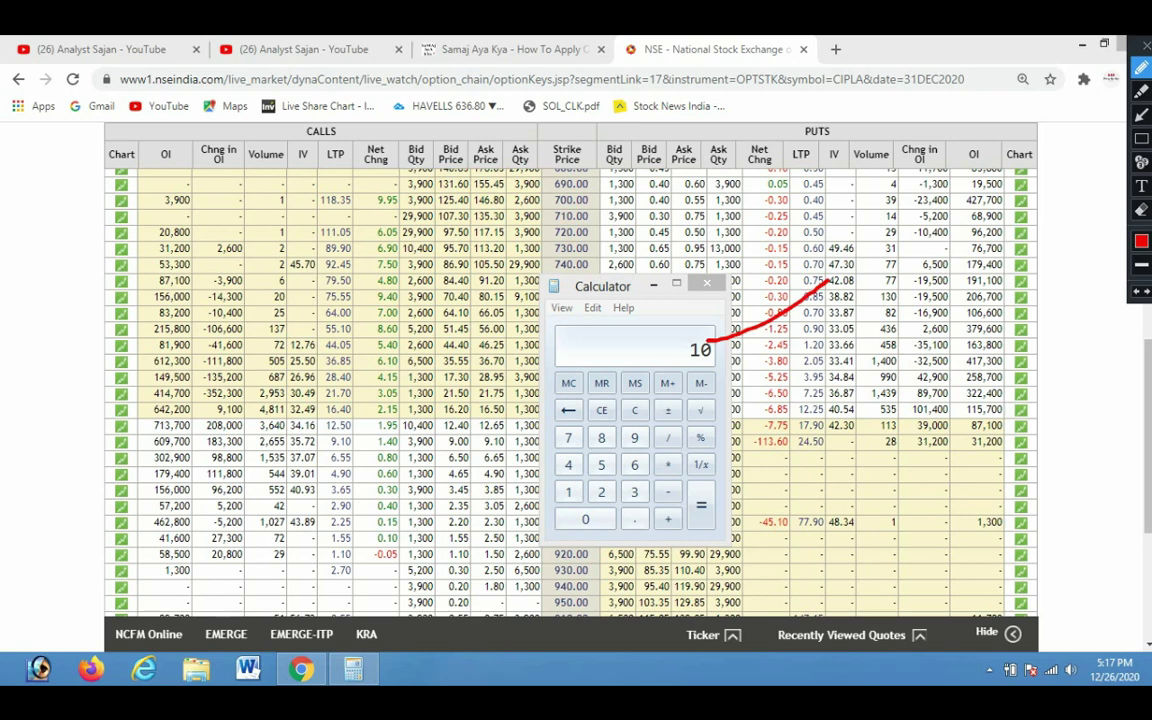
pyautogui.hotkey('ctrl', 'z')
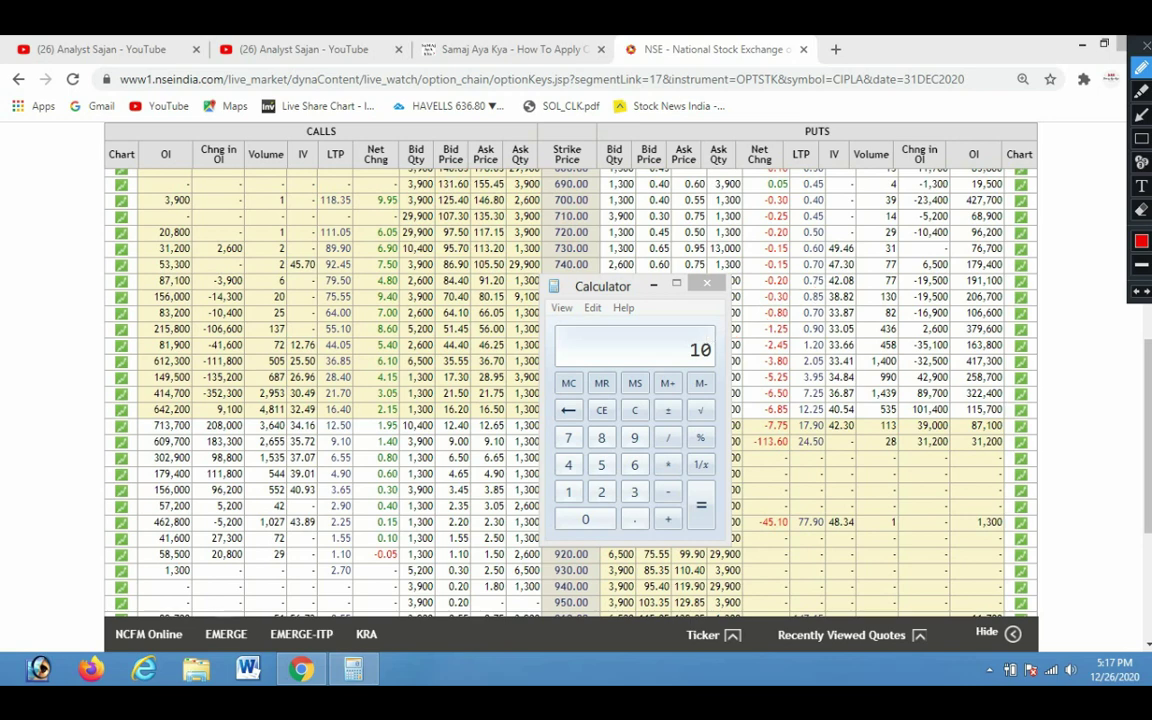
pyautogui.hotkey('ctrl', 'shift', '1')
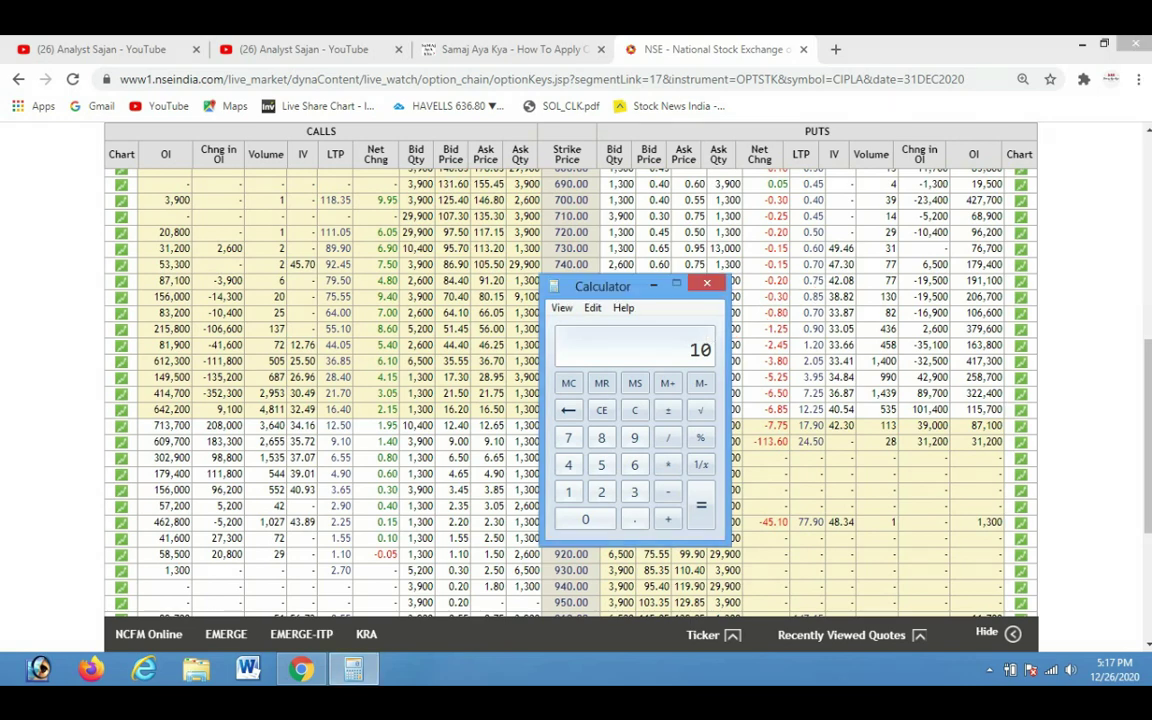
# Divide the Calculator's current result of 10 by 5
pyautogui.press('/')
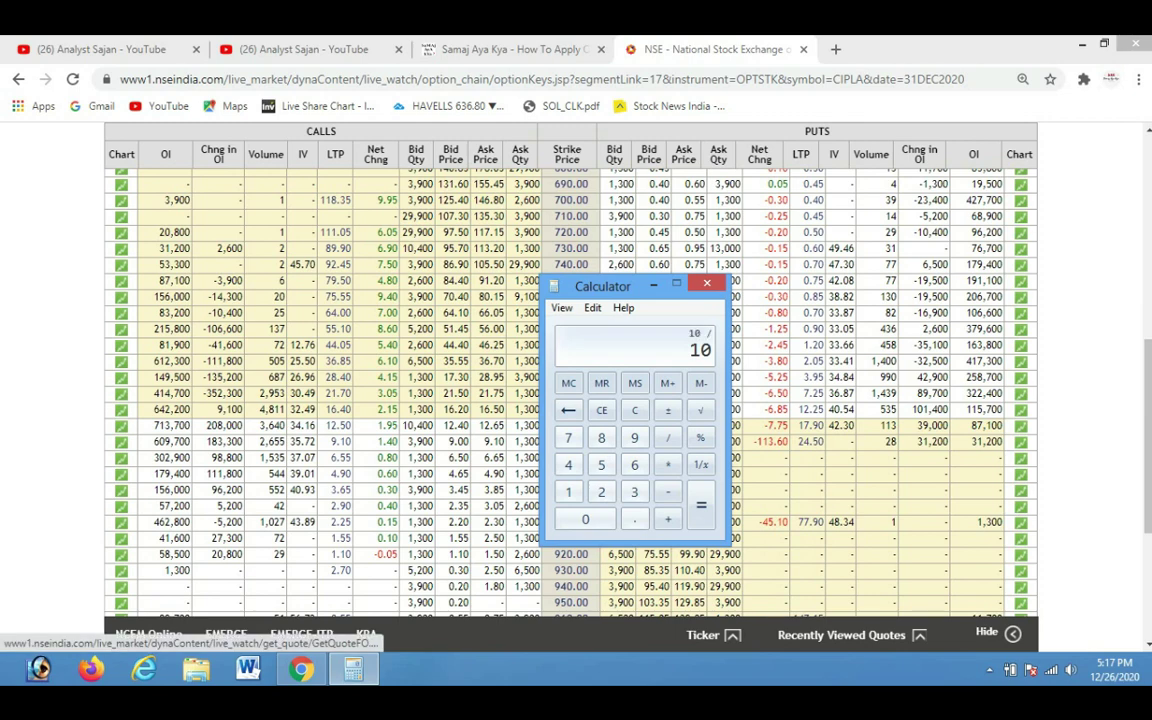
pyautogui.press('5')
pyautogui.press('Return')
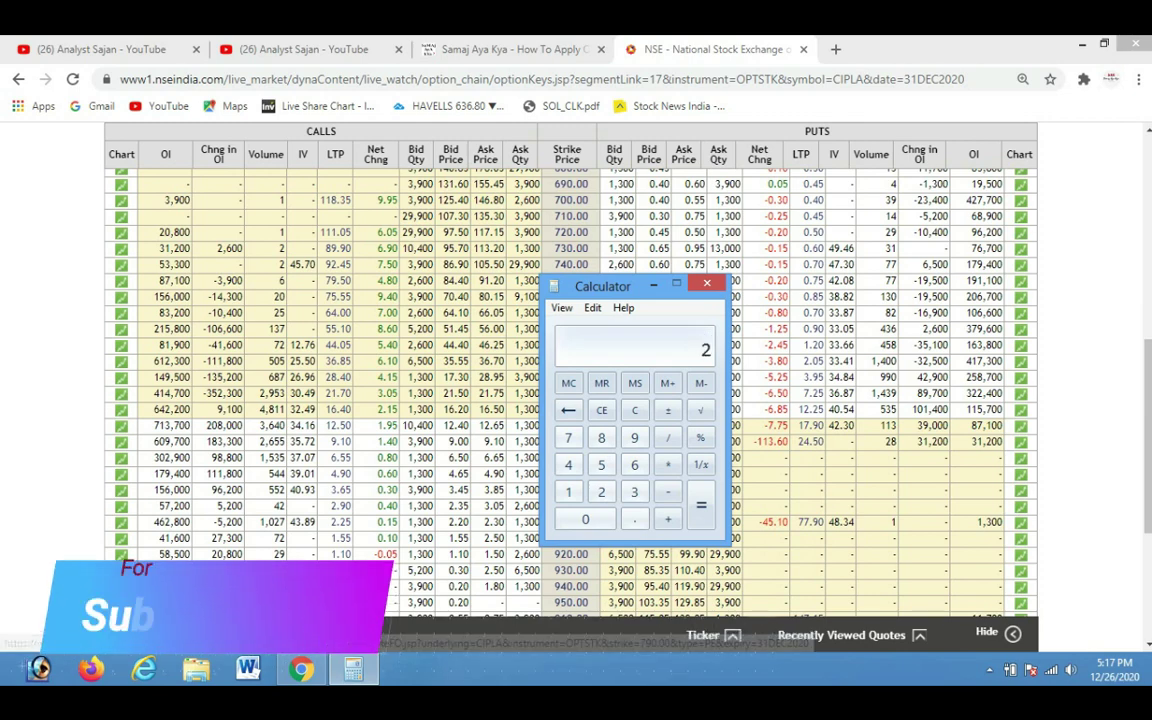
# Mark the Calculator's result and the put IV values around strikes 790 to 840, clear the annotations, and close the Calculator
pyautogui.hotkey('ctrl', 'shift', '1')
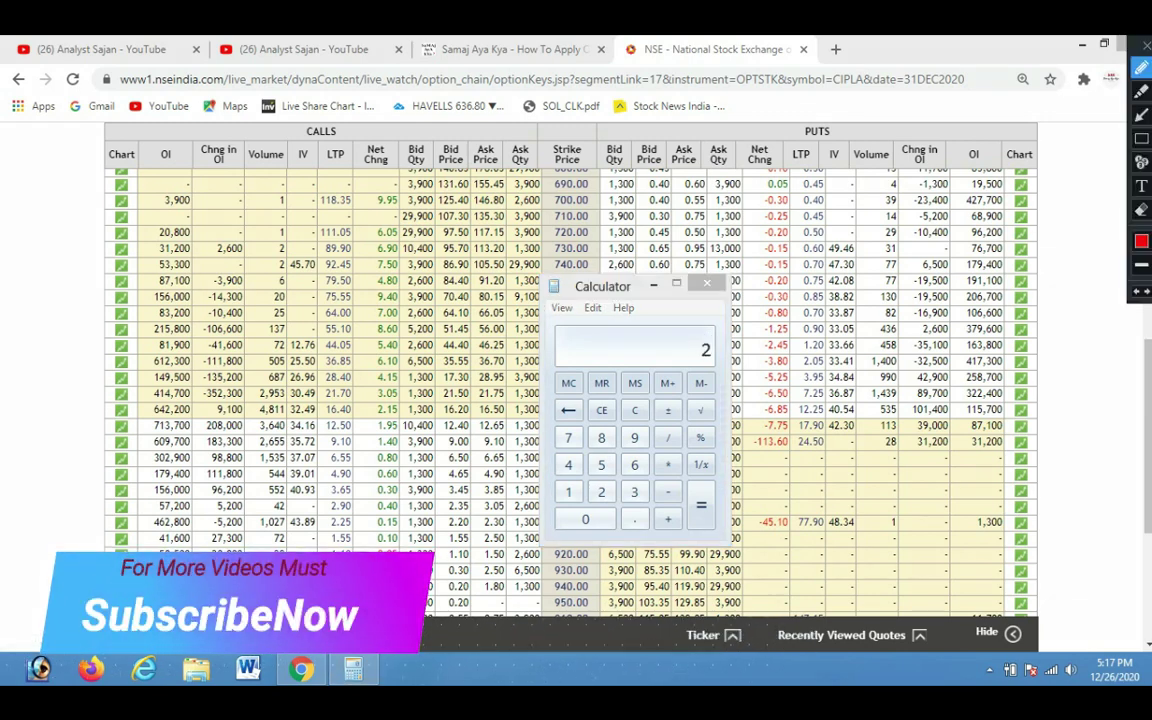
pyautogui.moveTo(708, 346); pyautogui.dragTo(800, 309)
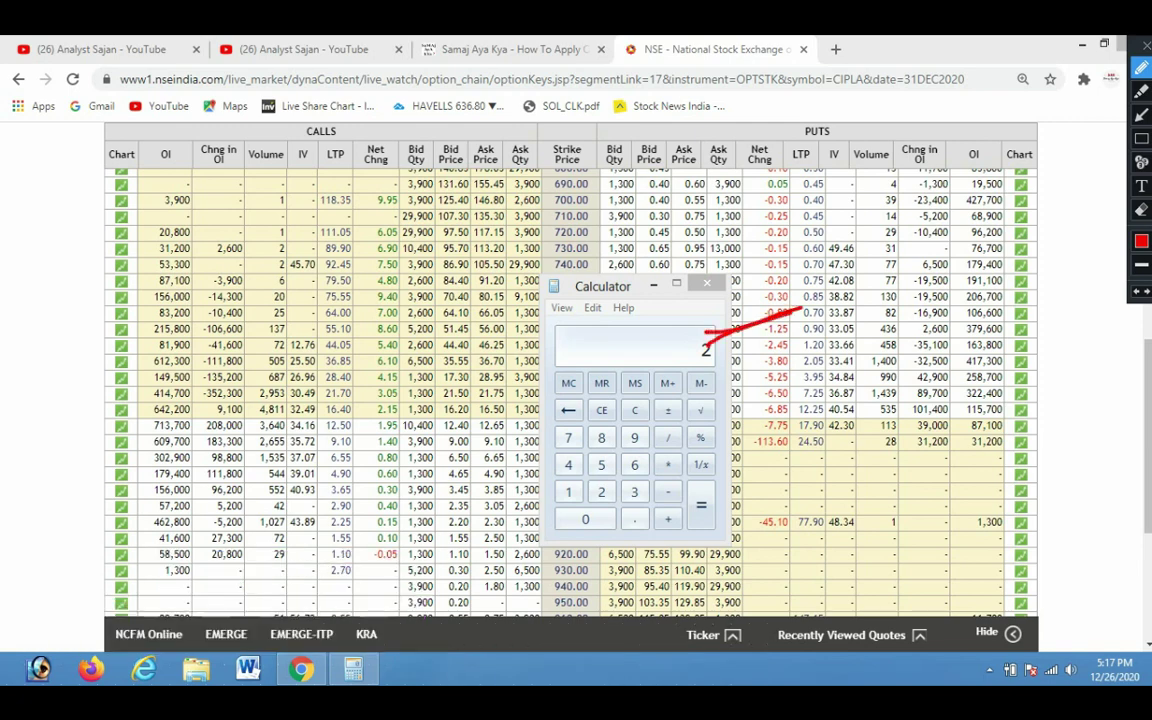
pyautogui.moveTo(832, 355)
pyautogui.mouseDown()
pyautogui.moveTo(863, 402)
pyautogui.moveTo(812, 400)
pyautogui.moveTo(842, 440)
pyautogui.moveTo(920, 311)
pyautogui.mouseUp()
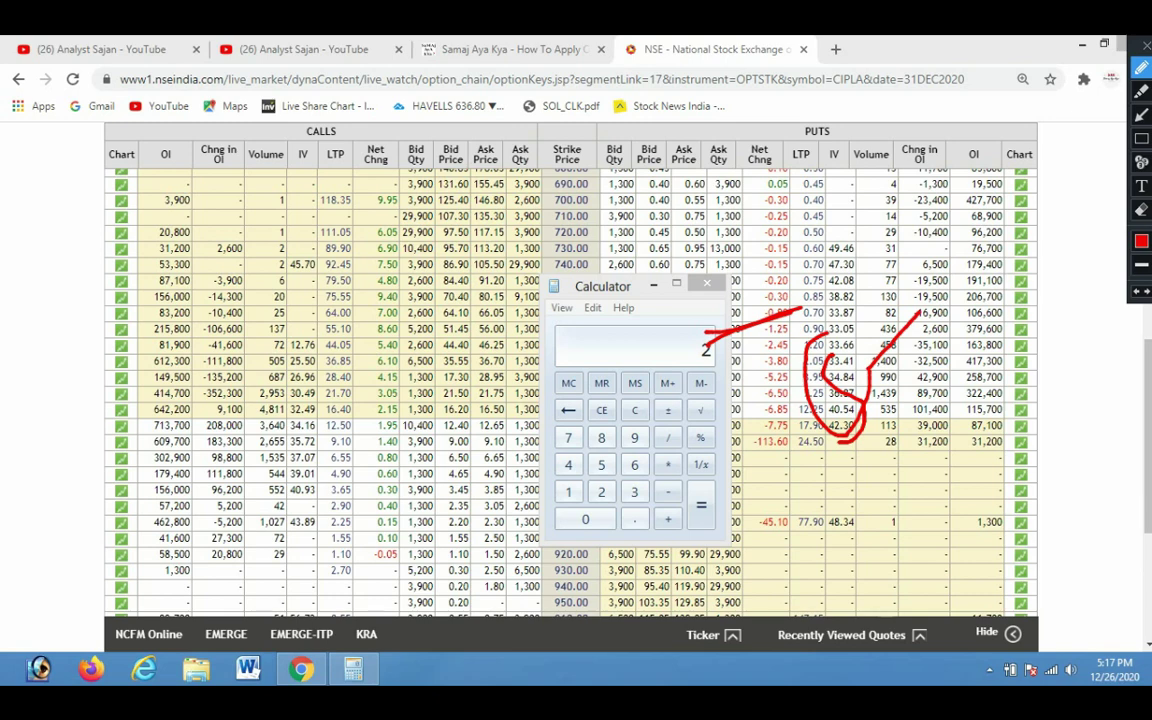
pyautogui.moveTo(818, 318); pyautogui.dragTo(722, 347)
pyautogui.moveTo(917, 324)
pyautogui.mouseDown()
pyautogui.moveTo(972, 358)
pyautogui.moveTo(988, 317)
pyautogui.mouseUp()
pyautogui.press('Escape')
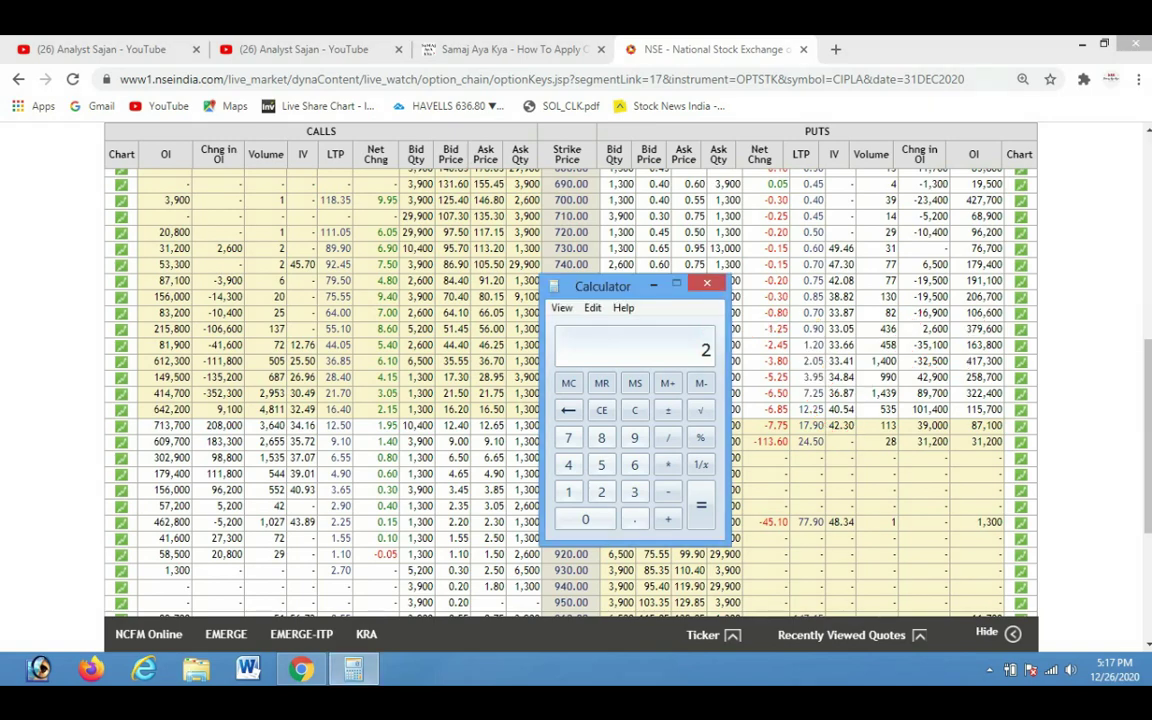
pyautogui.hotkey('alt', 'F4')
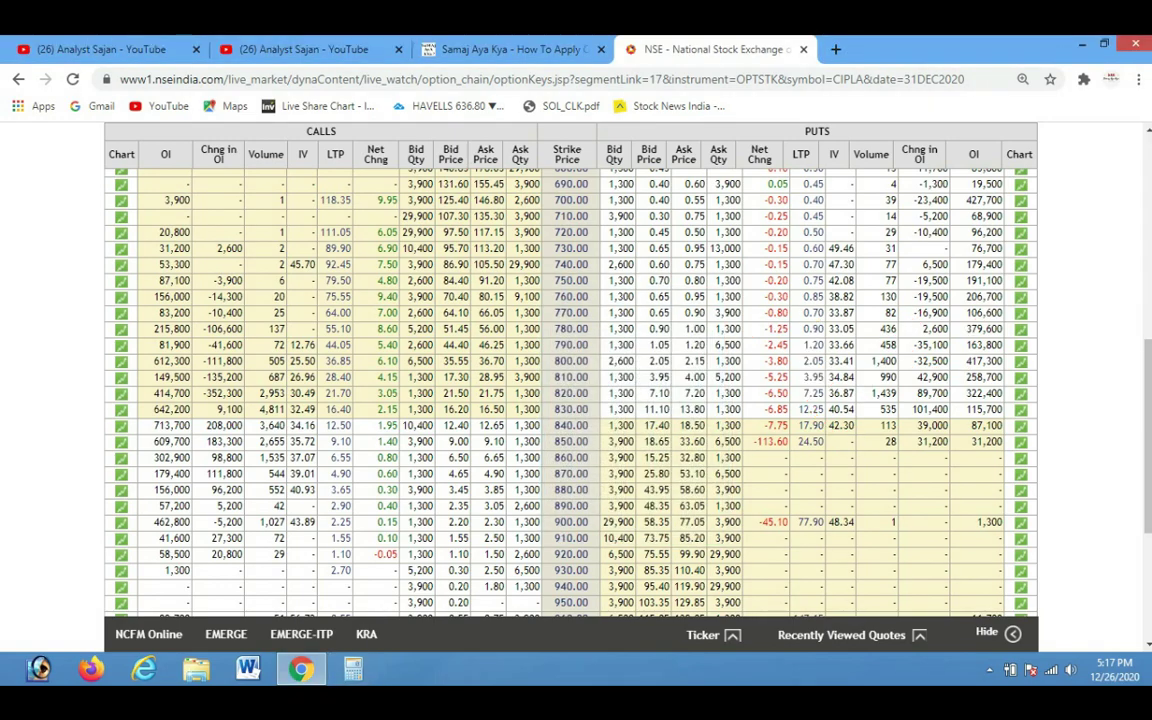
# Switch to the Samaj Aya Kya page with the most active calls and puts, mark its web address, and clear the mark
pyautogui.scroll(5, 570, 385)
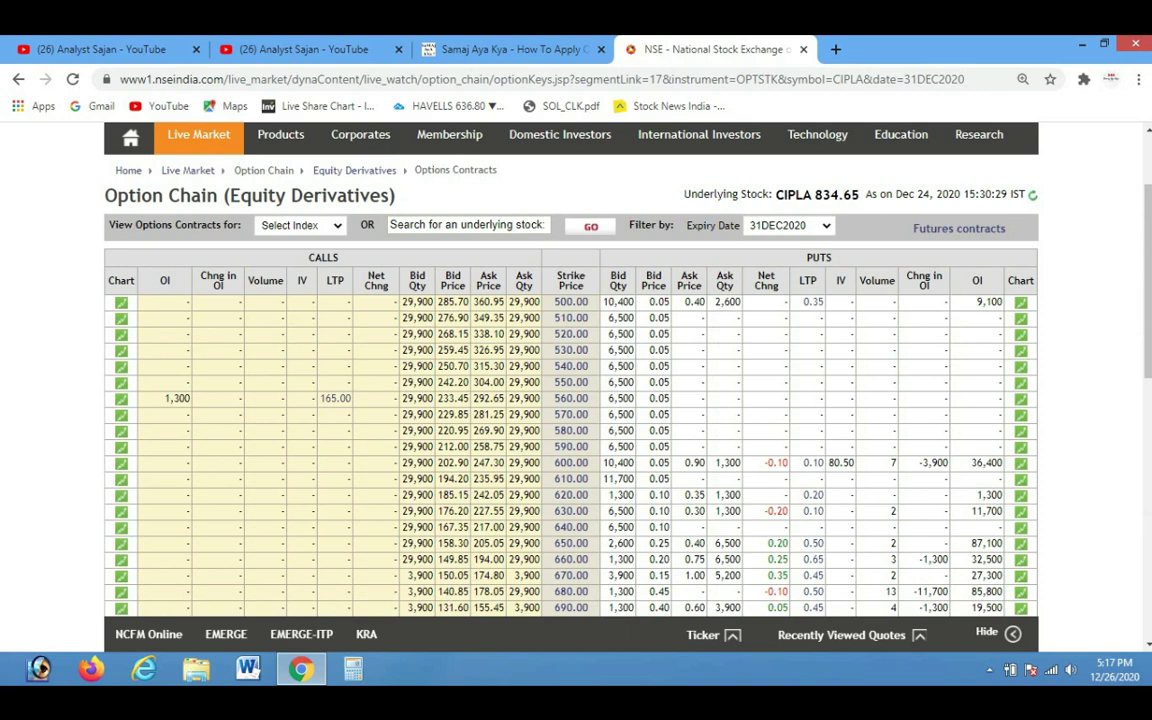
pyautogui.click(495, 49)
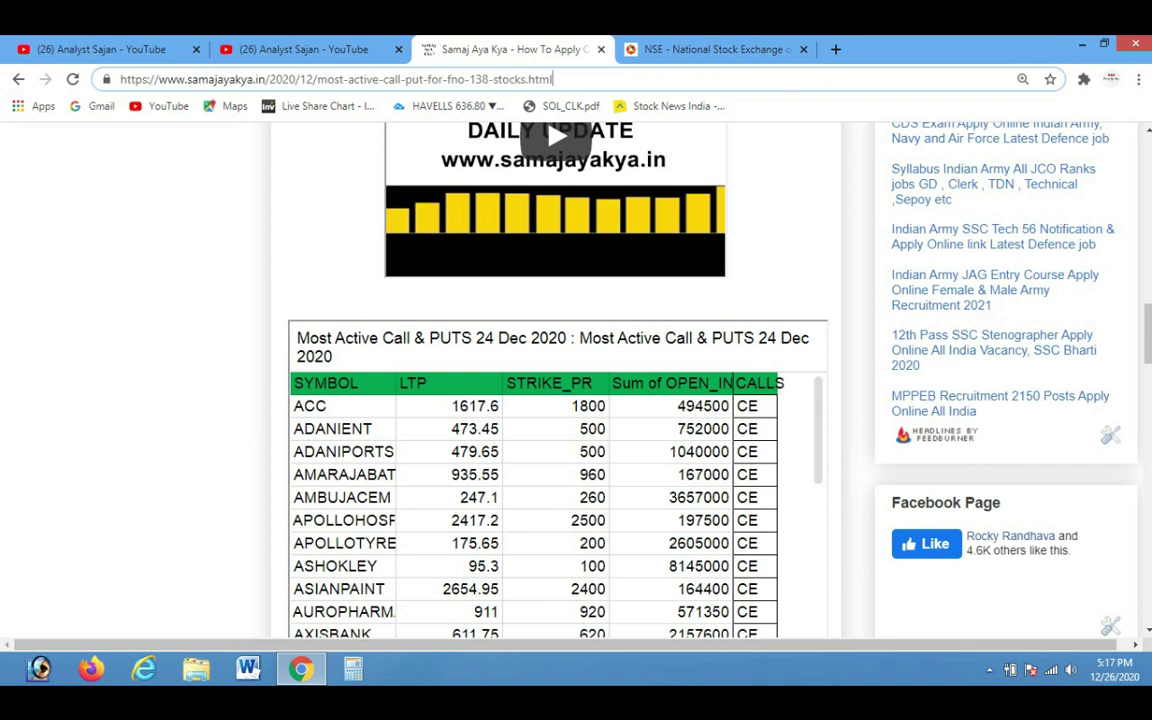
pyautogui.hotkey('ctrl', 'alt', 'd')
pyautogui.moveTo(464, 82); pyautogui.dragTo(575, 54)
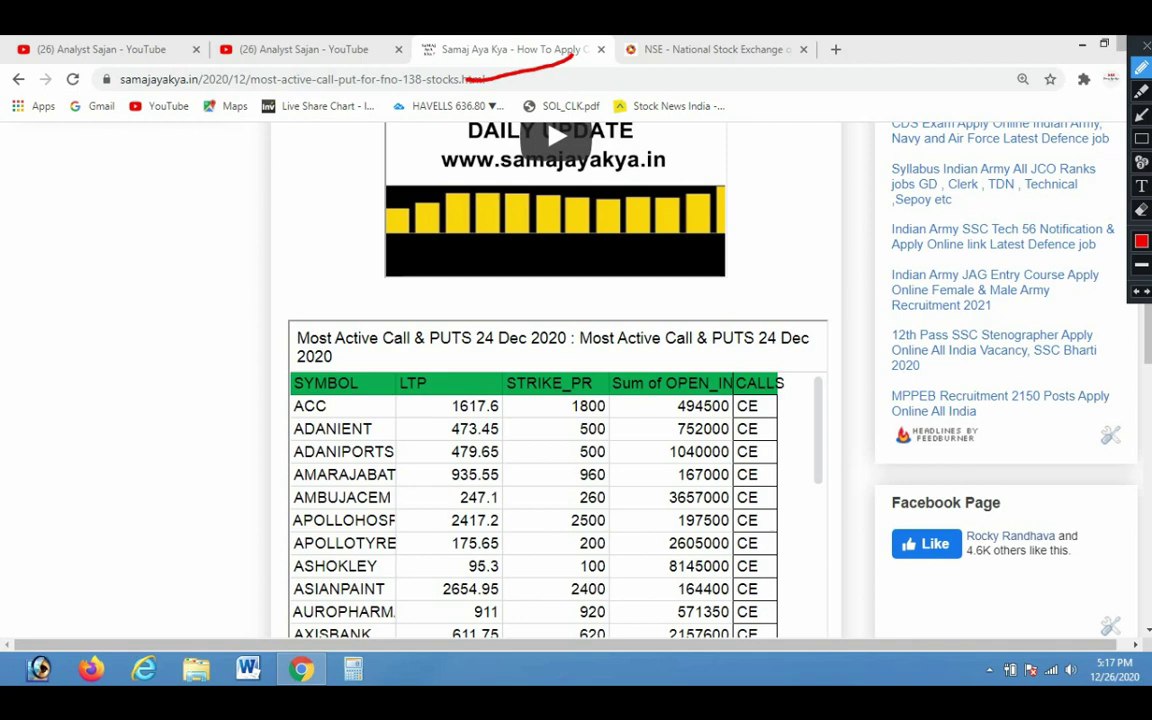
pyautogui.press('Escape')
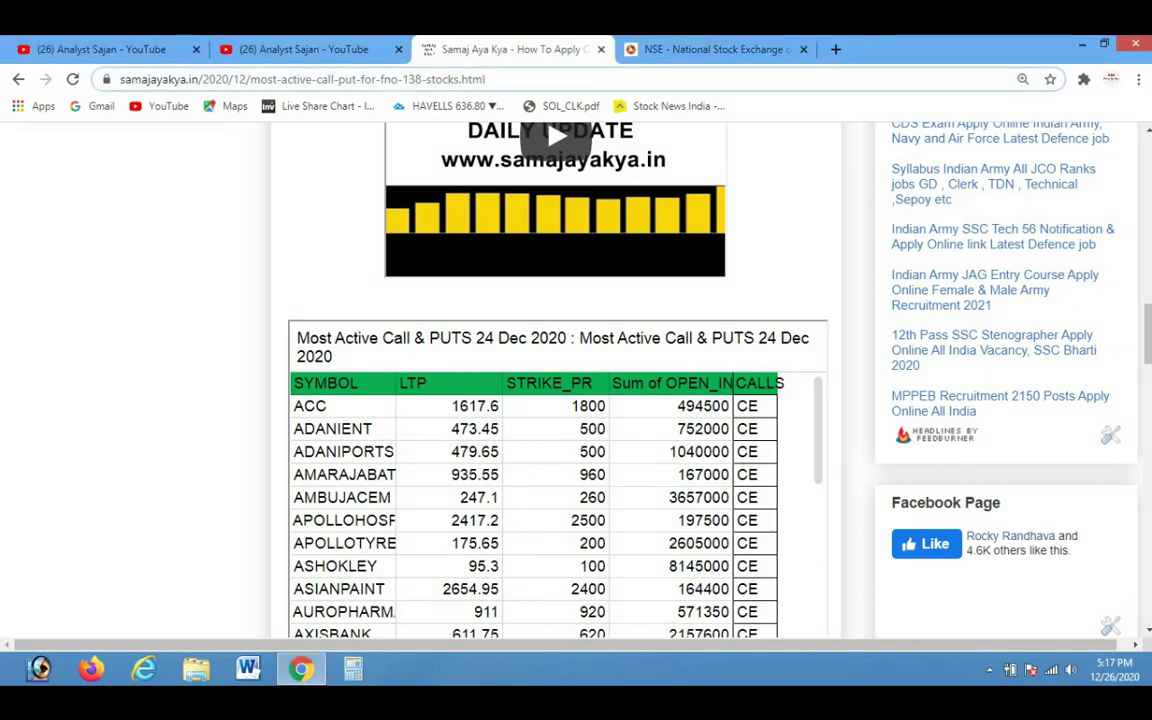
pyautogui.scroll(-1, 560, 380)
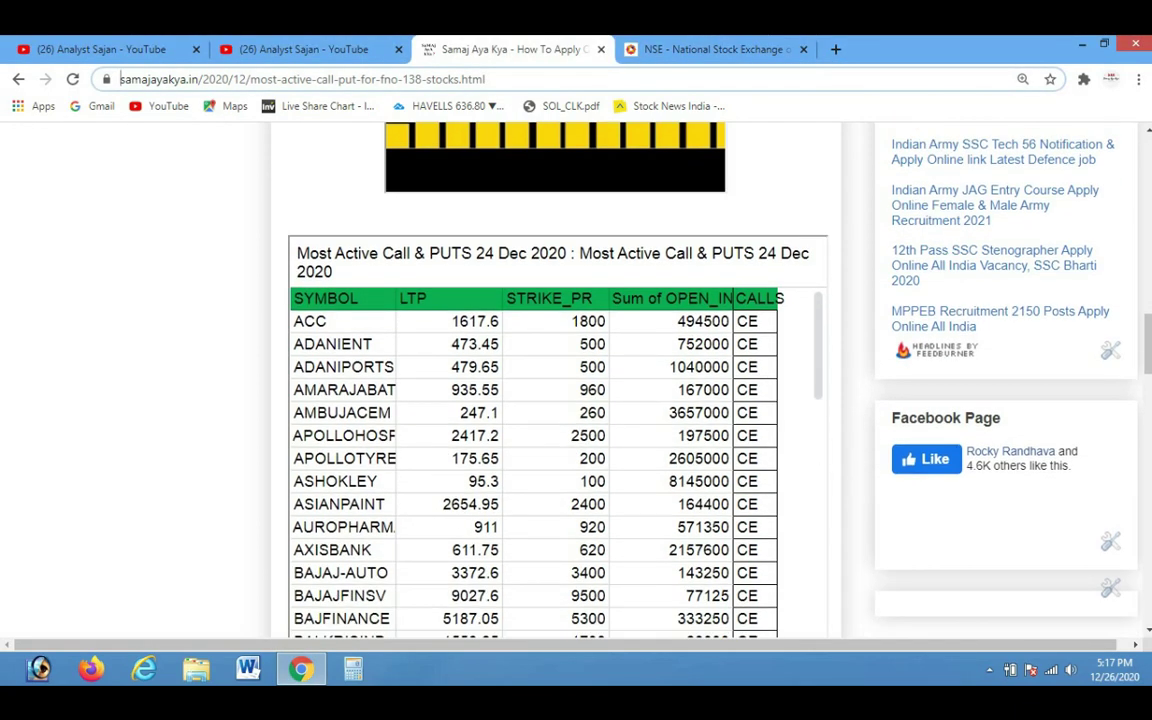
pyautogui.click(476, 79)
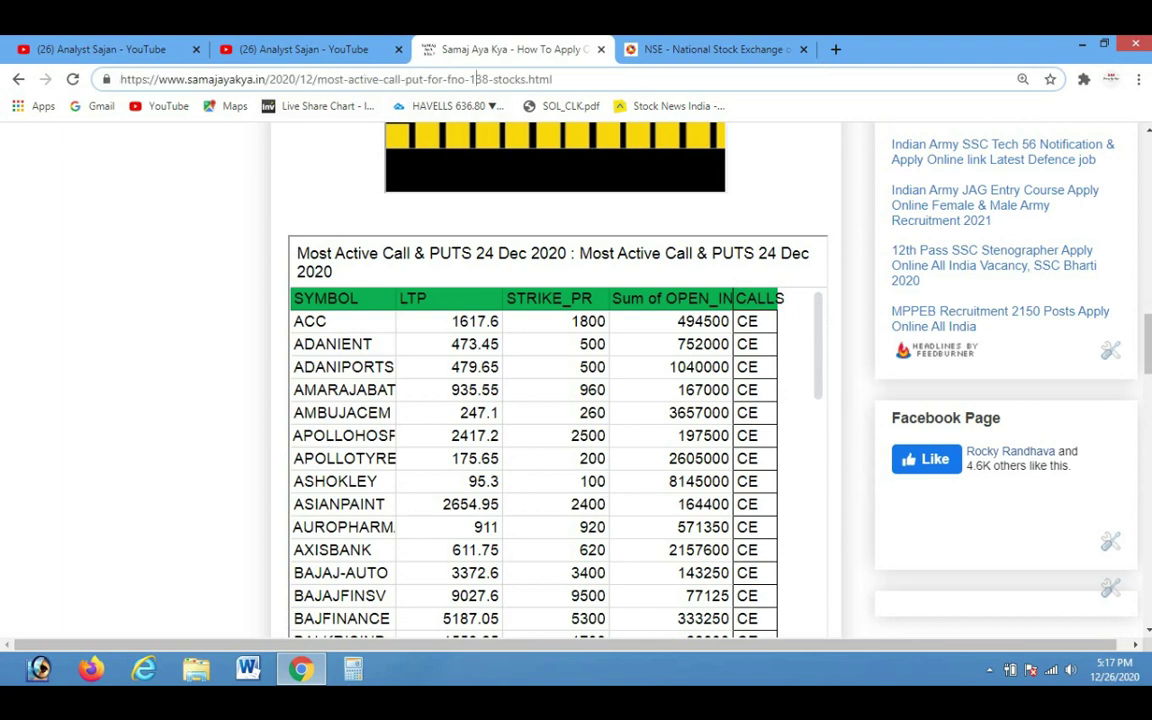
# Mark the system clock and handwrite a two-digit number beside the most active calls and puts table
pyautogui.hotkey('ctrl', 'shift', '1')
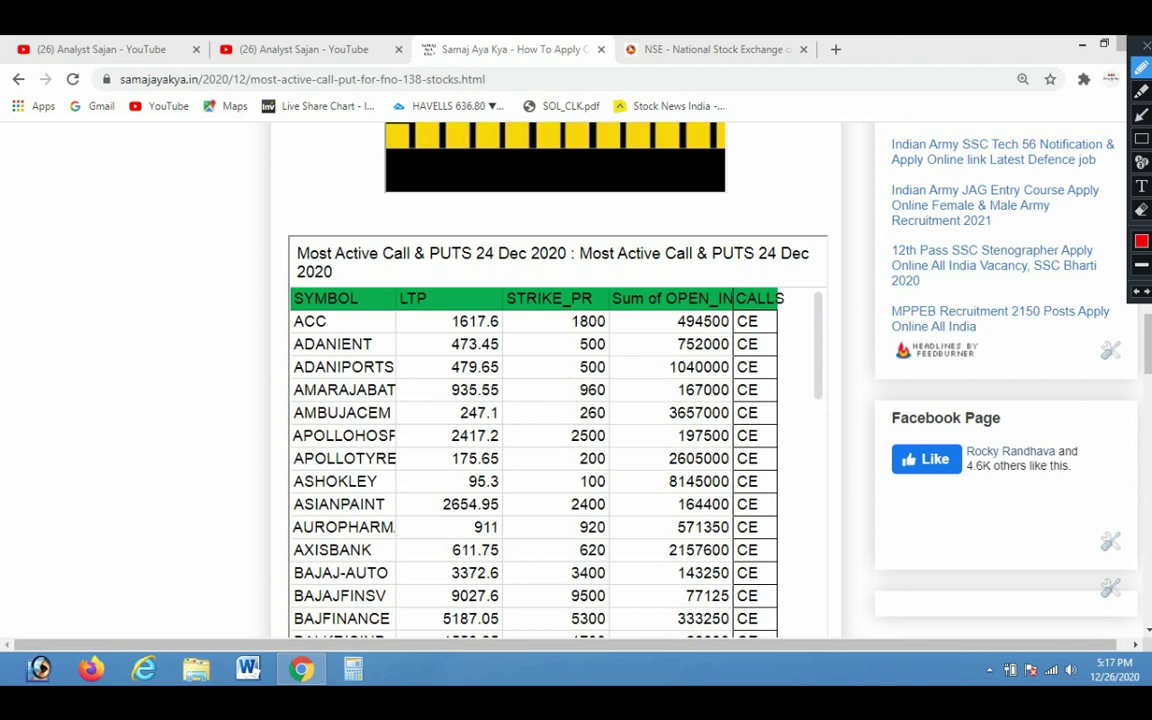
pyautogui.moveTo(1150, 645); pyautogui.dragTo(1097, 677)
pyautogui.moveTo(833, 367)
pyautogui.mouseDown()
pyautogui.moveTo(858, 405)
pyautogui.moveTo(910, 404)
pyautogui.mouseUp()
pyautogui.moveTo(895, 343); pyautogui.dragTo(990, 412)
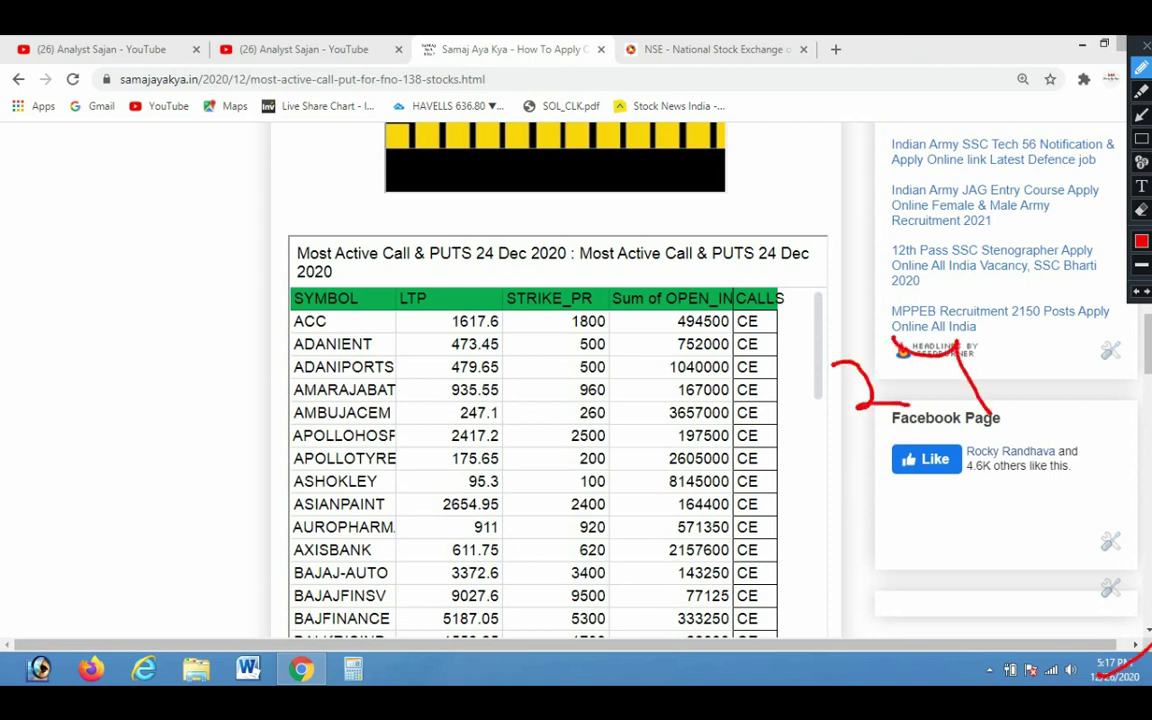
# Draw two zigzag marks and two emphasis strokes above the handwritten number, and clear all annotations
pyautogui.moveTo(862, 224); pyautogui.dragTo(960, 250)
pyautogui.moveTo(978, 312)
pyautogui.mouseDown()
pyautogui.moveTo(1002, 258)
pyautogui.moveTo(1060, 285)
pyautogui.mouseUp()
pyautogui.click(846, 295)
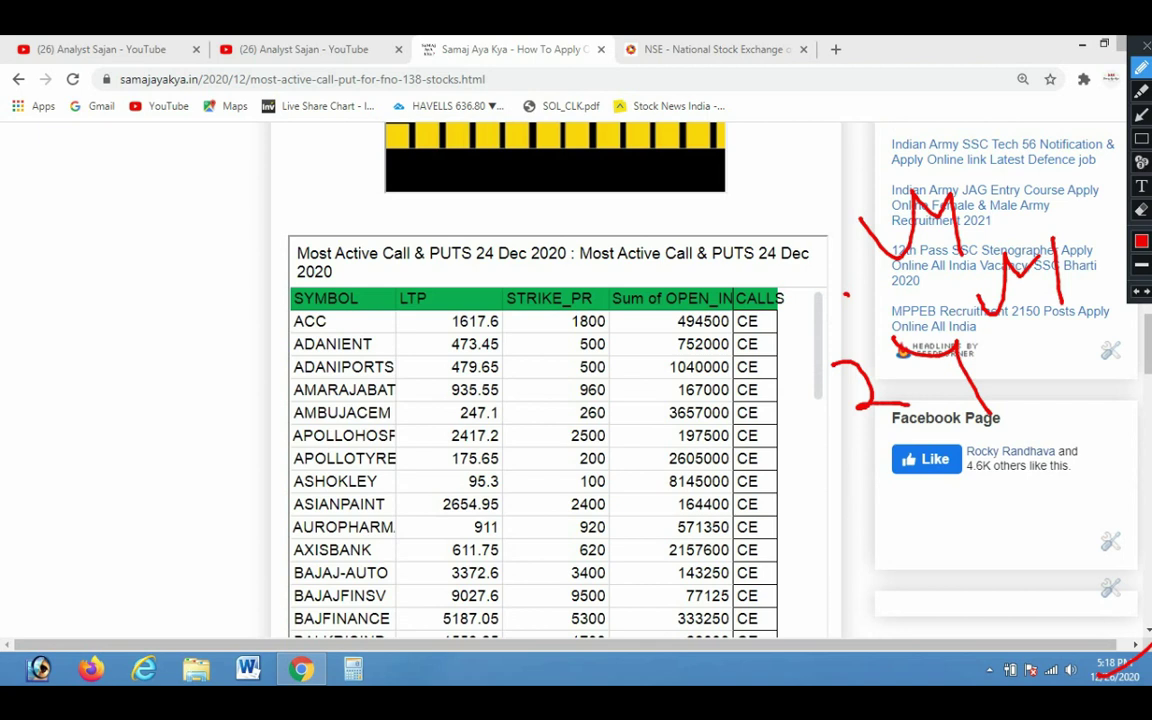
pyautogui.moveTo(846, 295); pyautogui.dragTo(938, 248)
pyautogui.moveTo(875, 325); pyautogui.dragTo(966, 290)
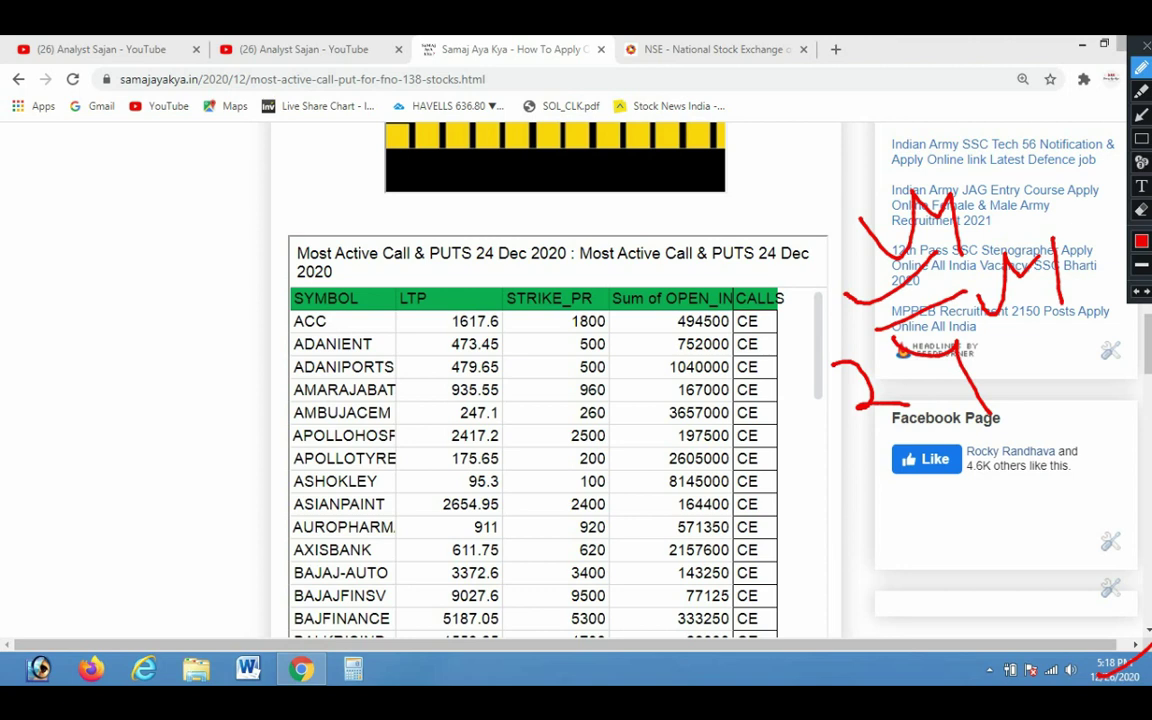
pyautogui.click(1146, 46)
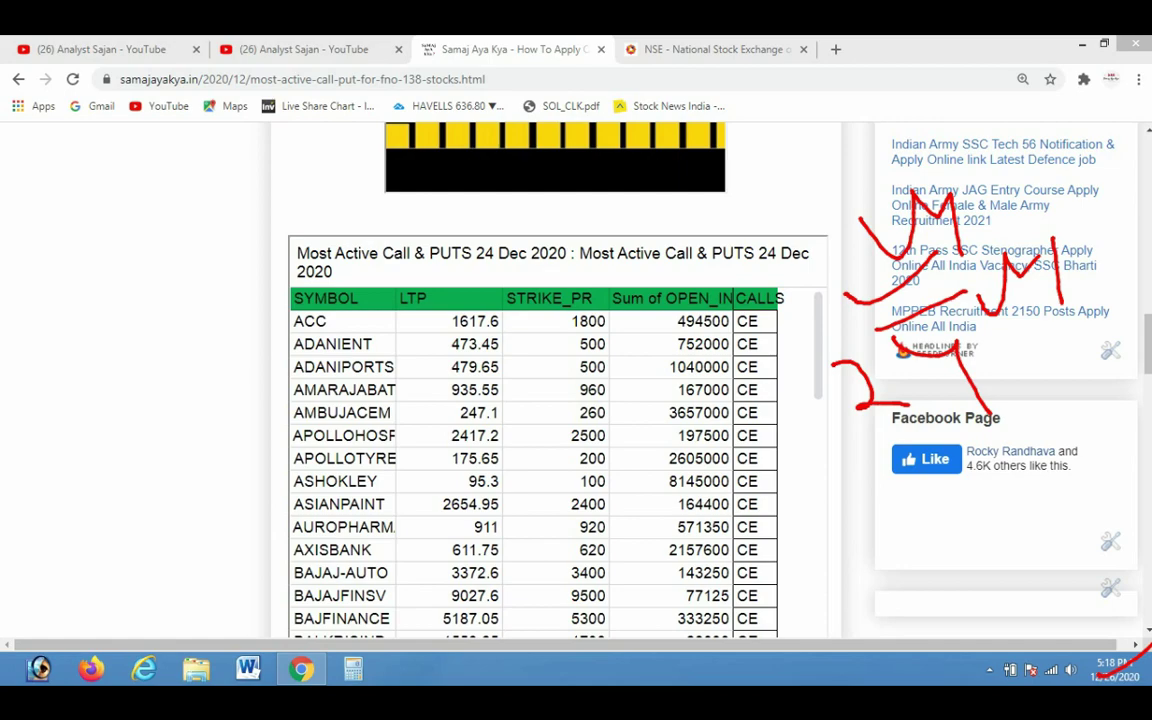
pyautogui.press('Escape')
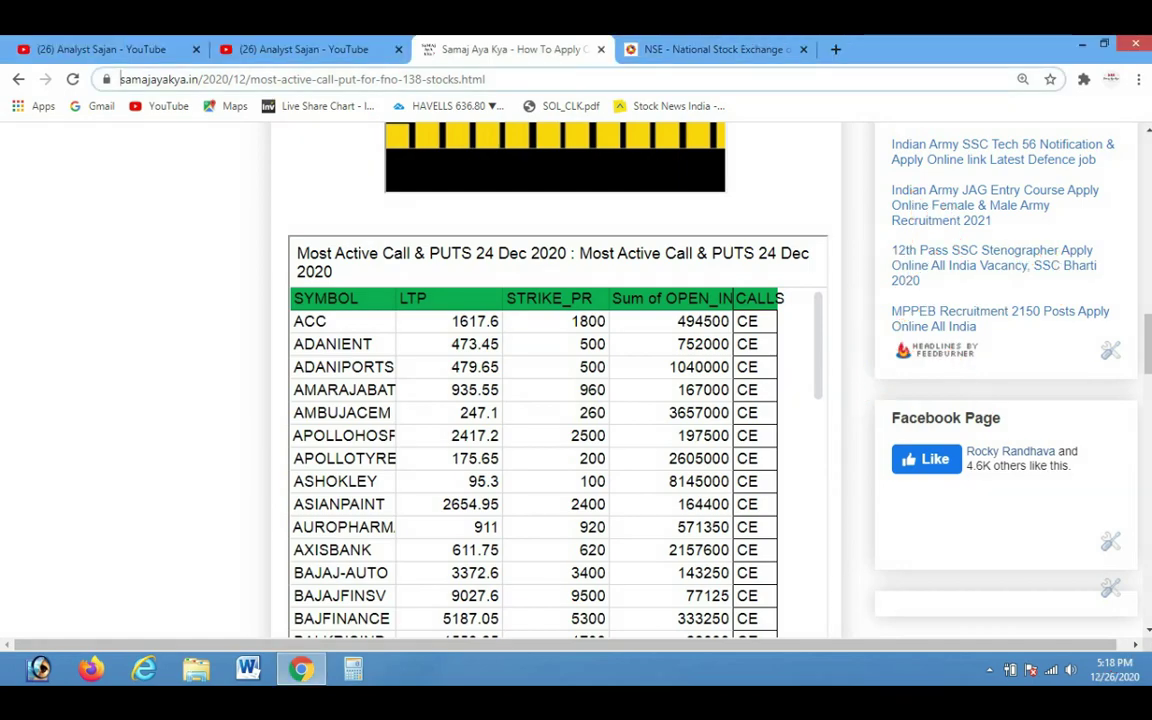
# Return to the CIPLA option chain and bring strikes 640 to 900 into view
pyautogui.click(690, 49)
pyautogui.scroll(-1, 571, 380)
pyautogui.scroll(-4, 570, 400)
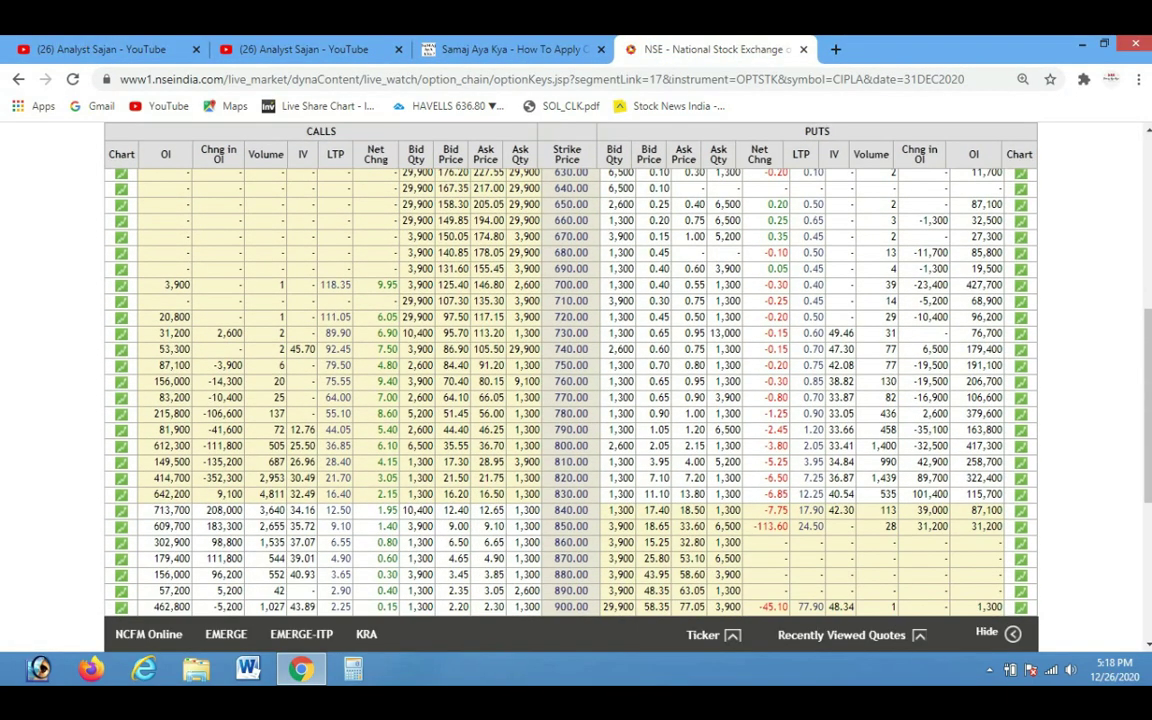
# Mark call volumes near strikes 750 and 770, handwrite figures over the puts, mark calls around 840 and 880, and clear all annotations
pyautogui.hotkey('ctrl', 'alt', 'd')
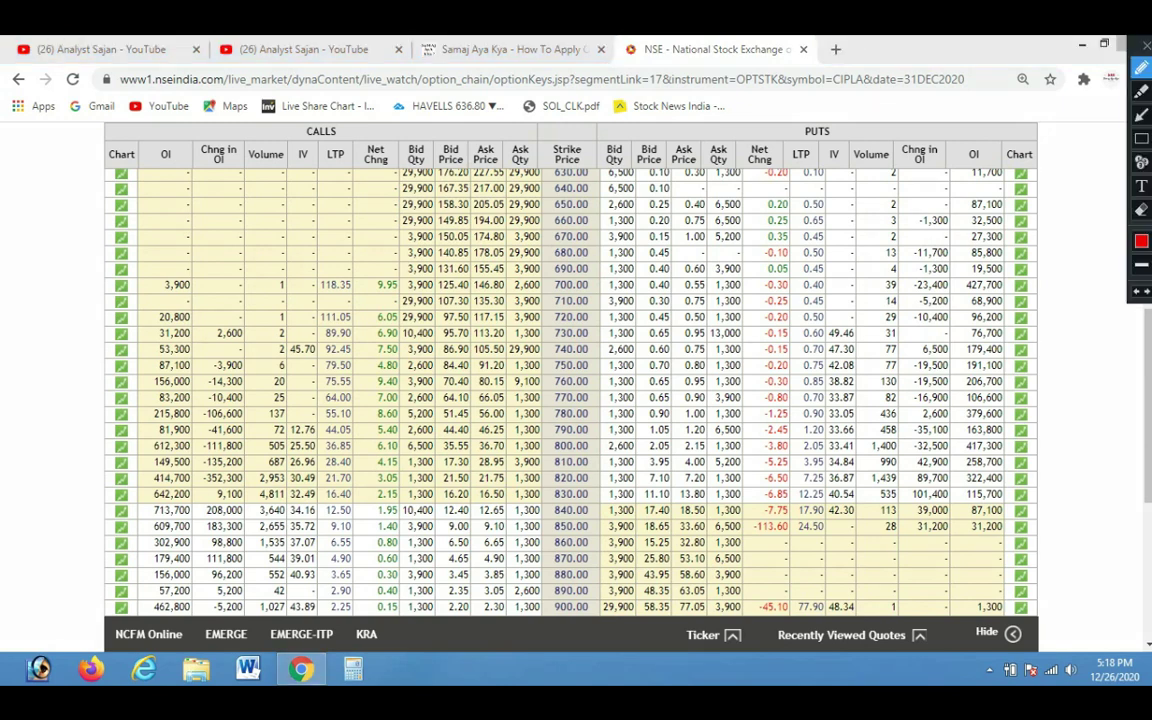
pyautogui.moveTo(237, 370); pyautogui.dragTo(285, 370)
pyautogui.moveTo(250, 409); pyautogui.dragTo(312, 397)
pyautogui.moveTo(721, 442)
pyautogui.mouseDown()
pyautogui.moveTo(713, 447)
pyautogui.moveTo(723, 421)
pyautogui.mouseUp()
pyautogui.moveTo(795, 373); pyautogui.dragTo(829, 455)
pyautogui.moveTo(861, 365)
pyautogui.mouseDown()
pyautogui.moveTo(858, 381)
pyautogui.moveTo(860, 370)
pyautogui.mouseUp()
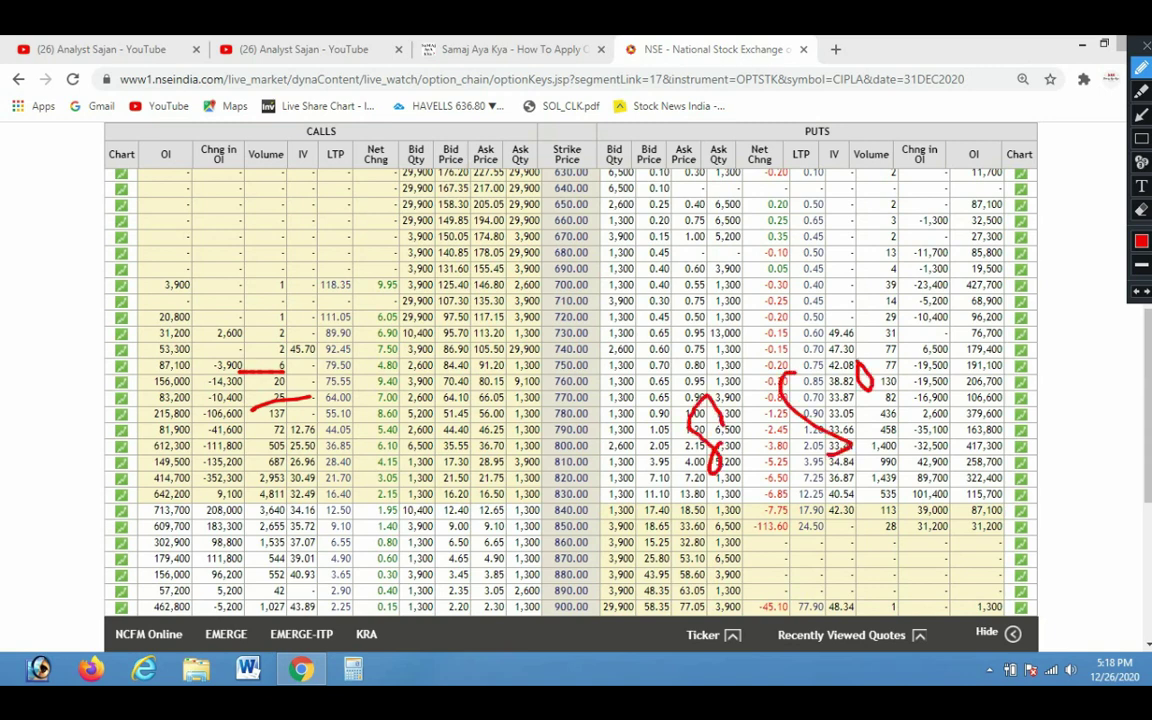
pyautogui.moveTo(190, 513)
pyautogui.mouseDown()
pyautogui.moveTo(280, 478)
pyautogui.moveTo(290, 461)
pyautogui.mouseUp()
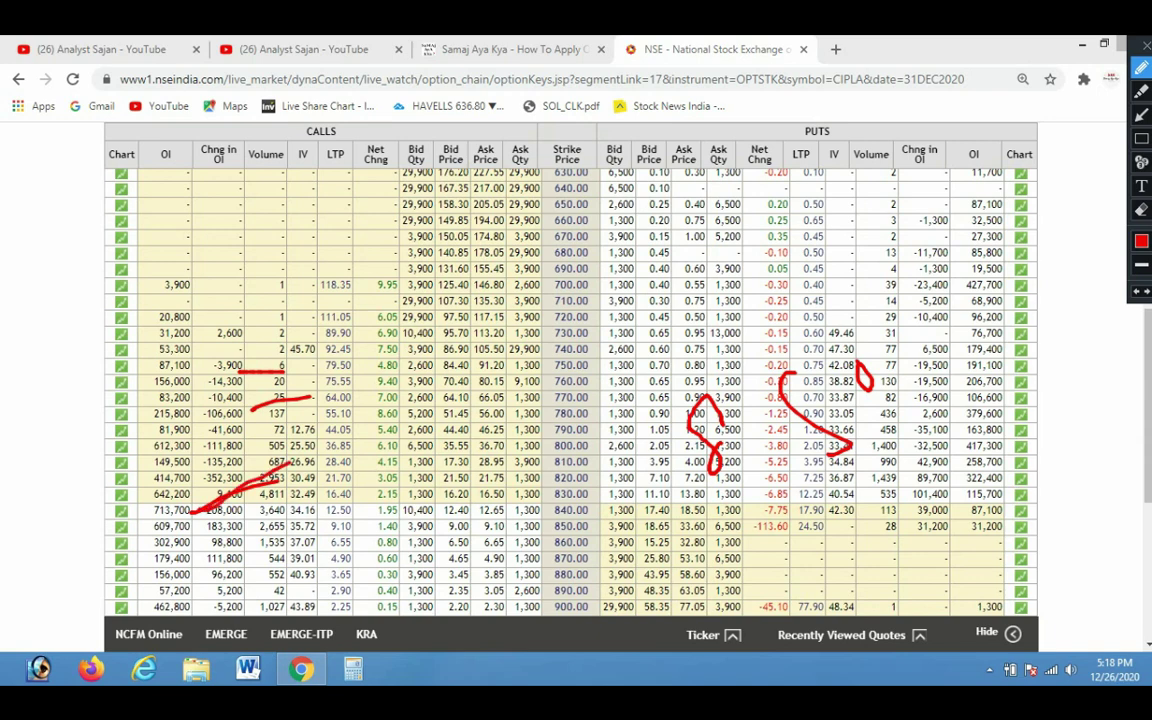
pyautogui.moveTo(155, 592); pyautogui.dragTo(290, 575)
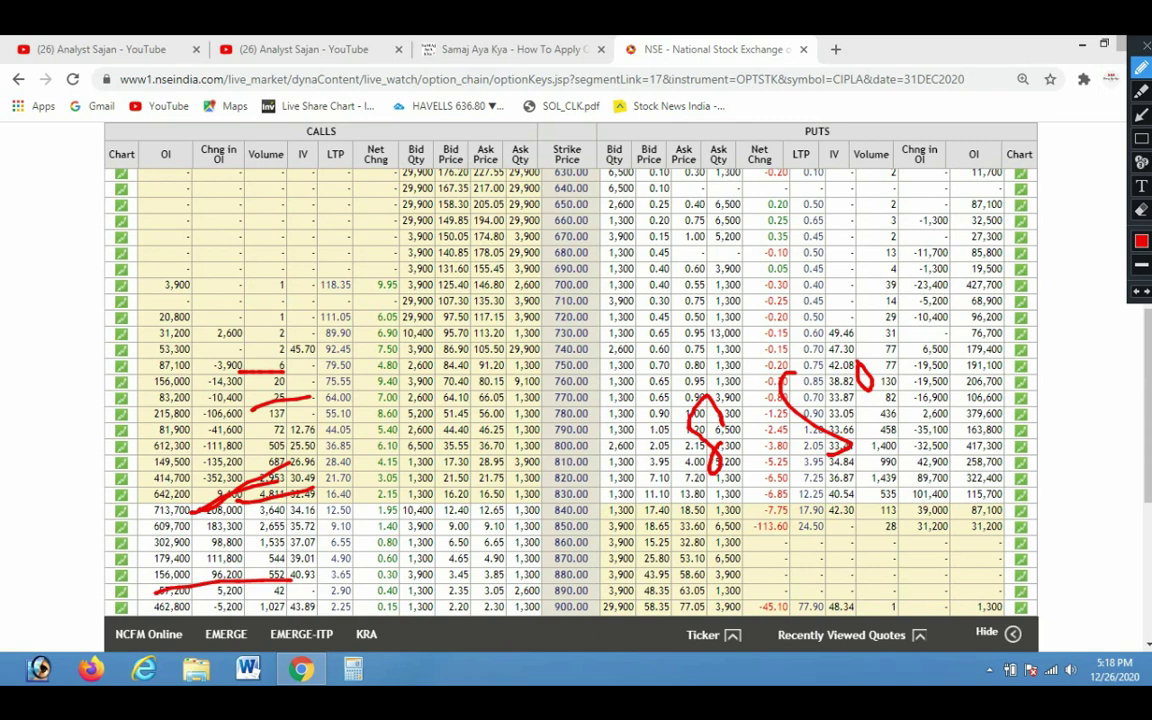
pyautogui.press('Escape')
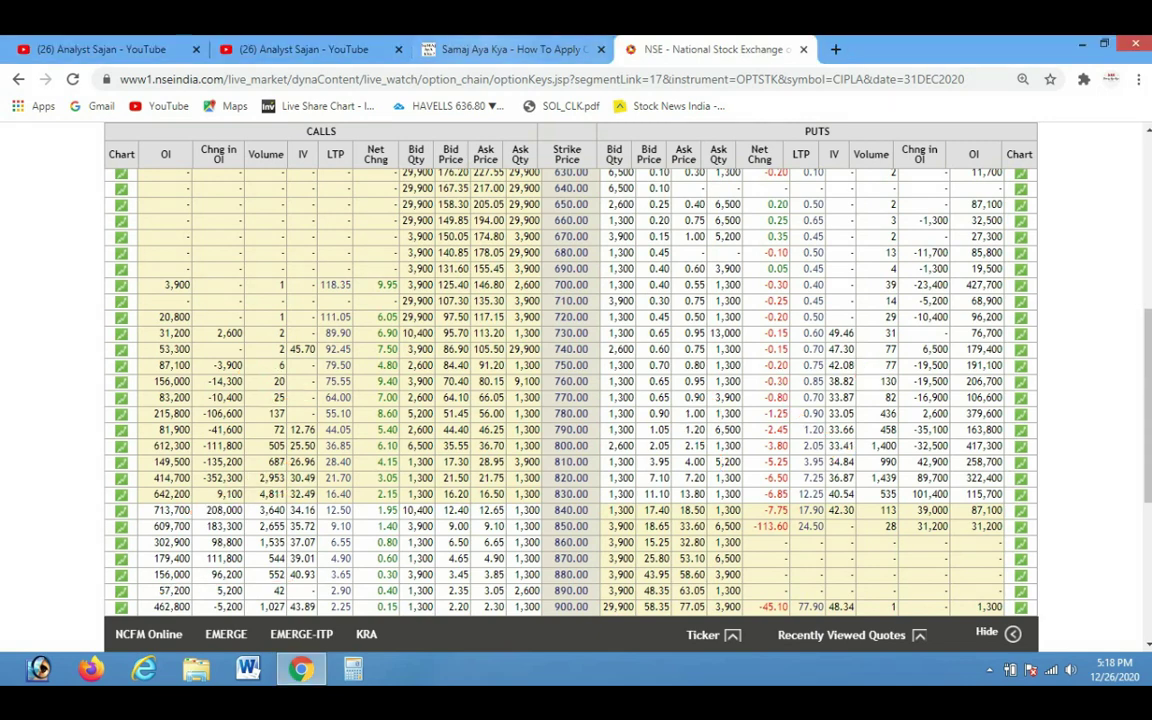
# Switch to the Samaj Aya Kya page, mark TITAN's symbol, LTP and strike in the calls table, and clear the marks
pyautogui.click(505, 49)
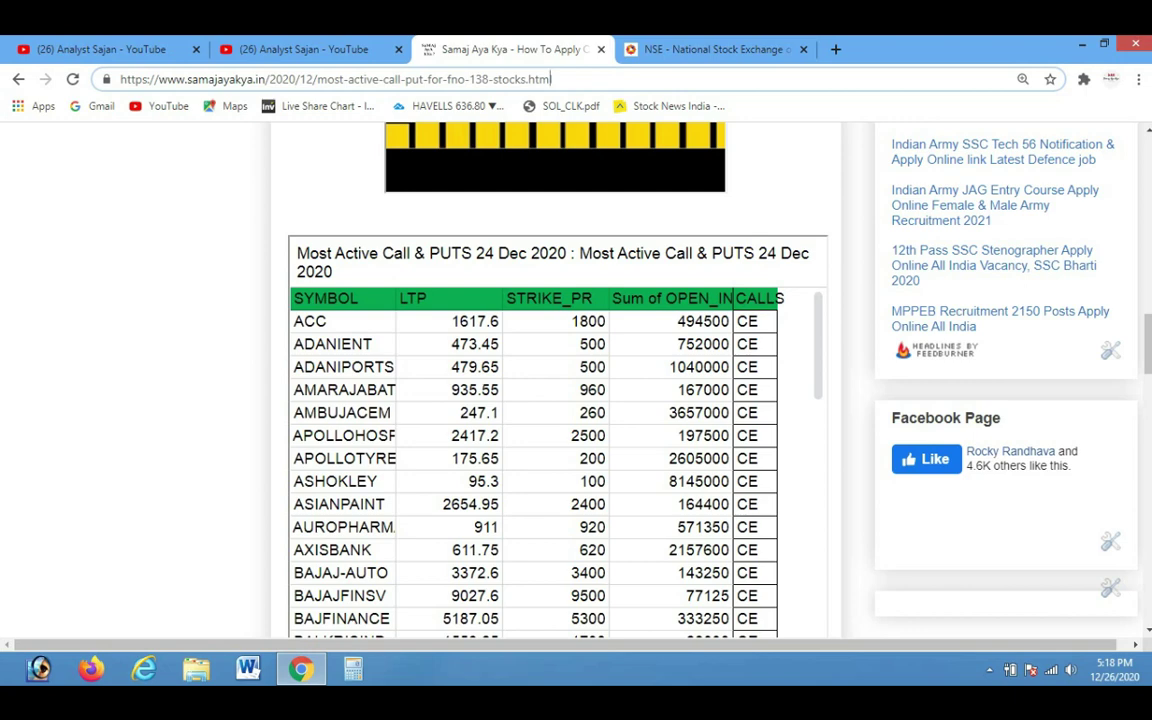
pyautogui.hotkey('ctrl', 'alt', 'd')
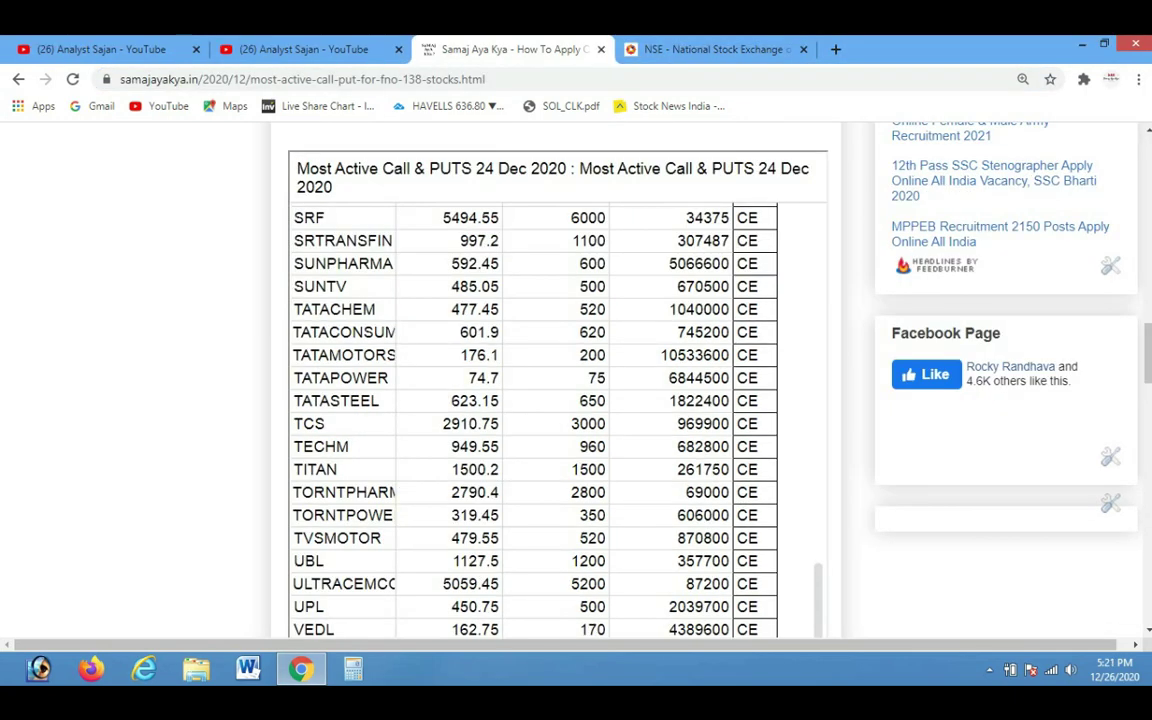
pyautogui.hotkey('ctrl', 'alt', 'd')
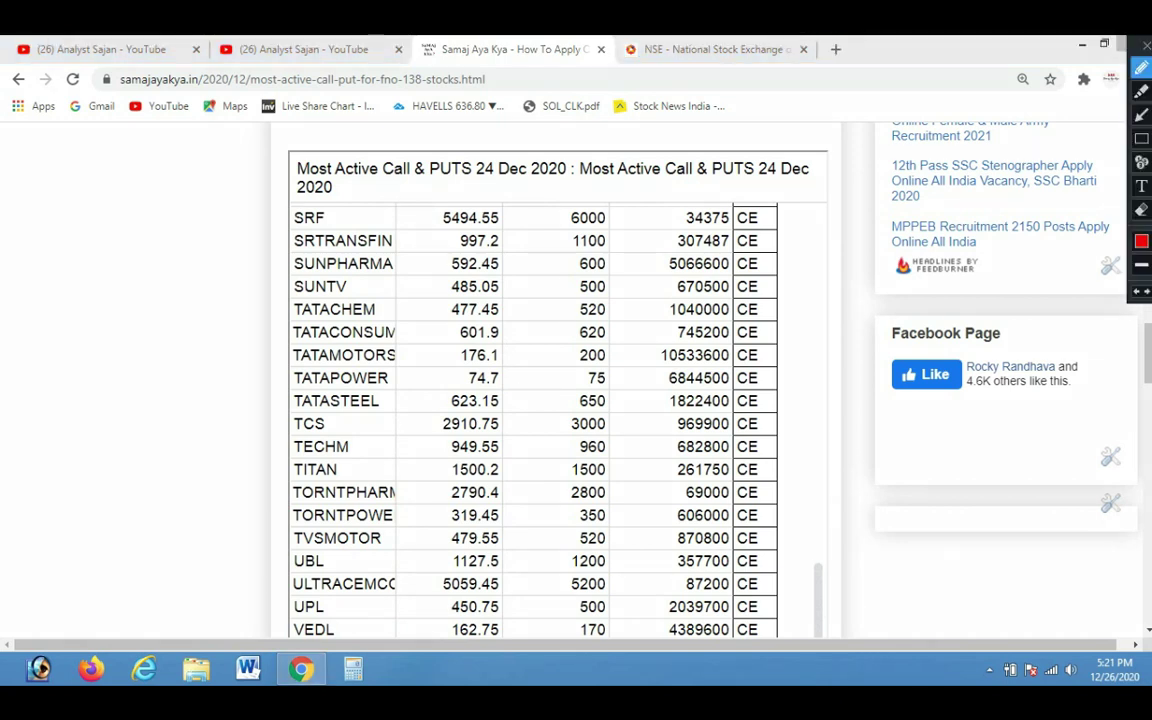
pyautogui.moveTo(341, 467); pyautogui.dragTo(412, 442)
pyautogui.moveTo(484, 467); pyautogui.dragTo(542, 431)
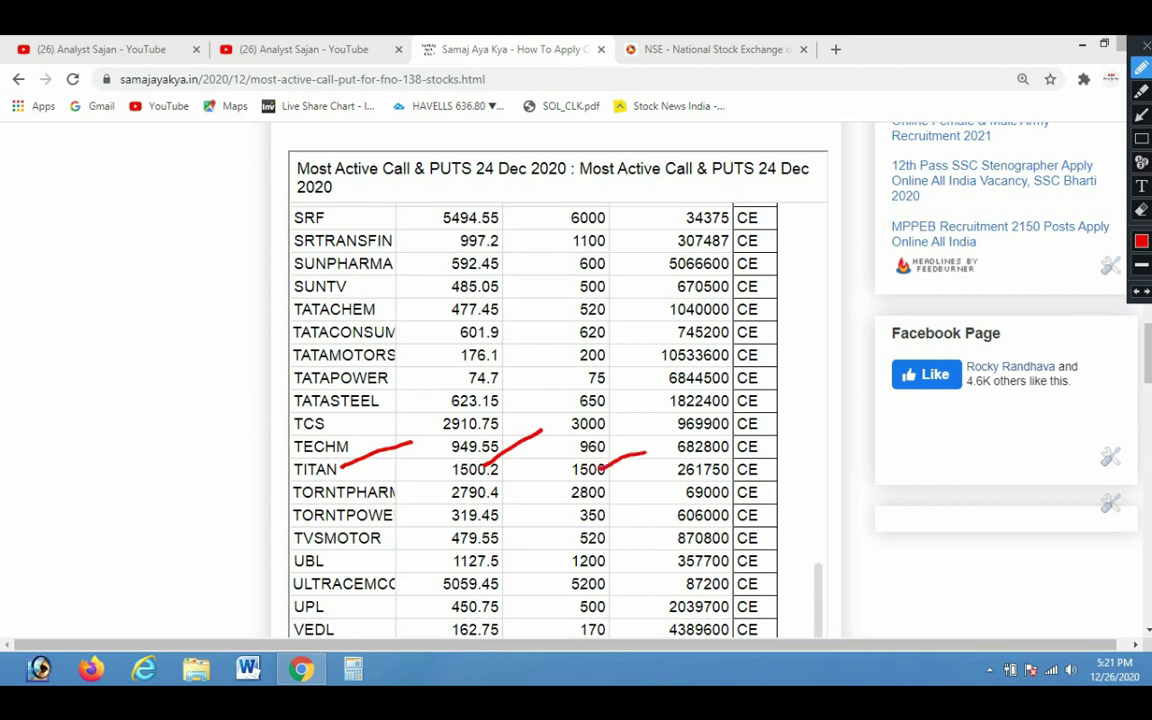
pyautogui.moveTo(600, 469); pyautogui.dragTo(661, 453)
pyautogui.press('Escape')
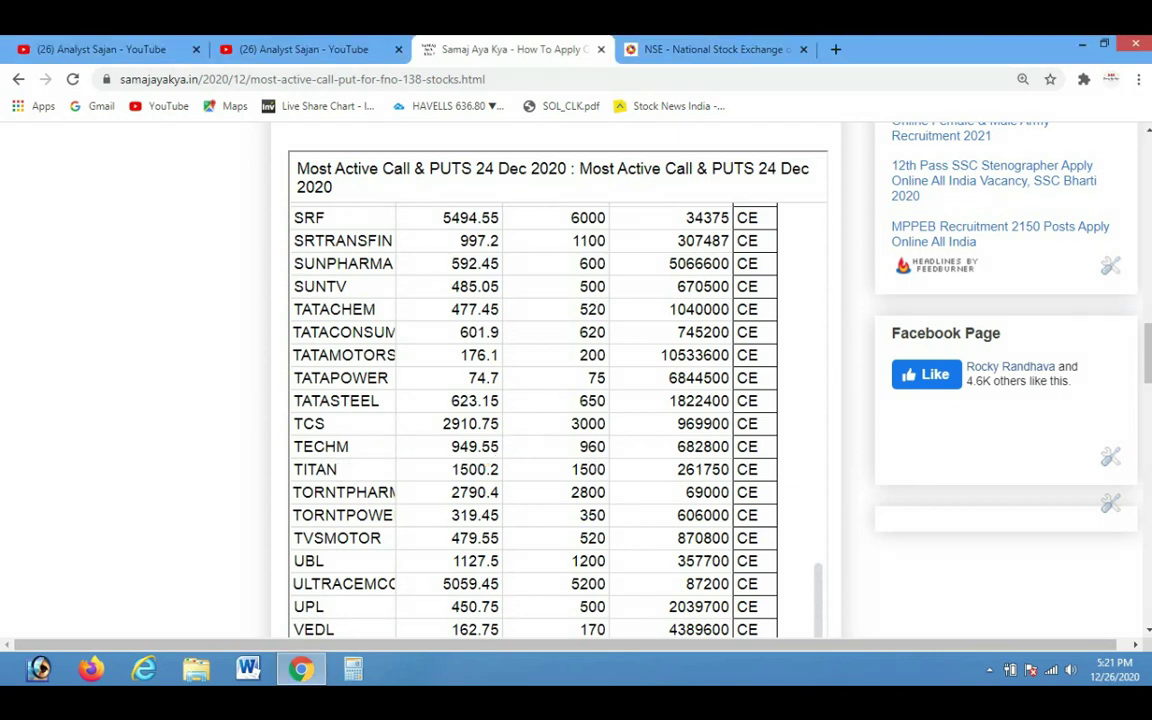
# Switch to the NSE page, load the option chain for titan, and bring strikes 1220 to 1740 into view
pyautogui.hotkey('ctrl', 'Tab')
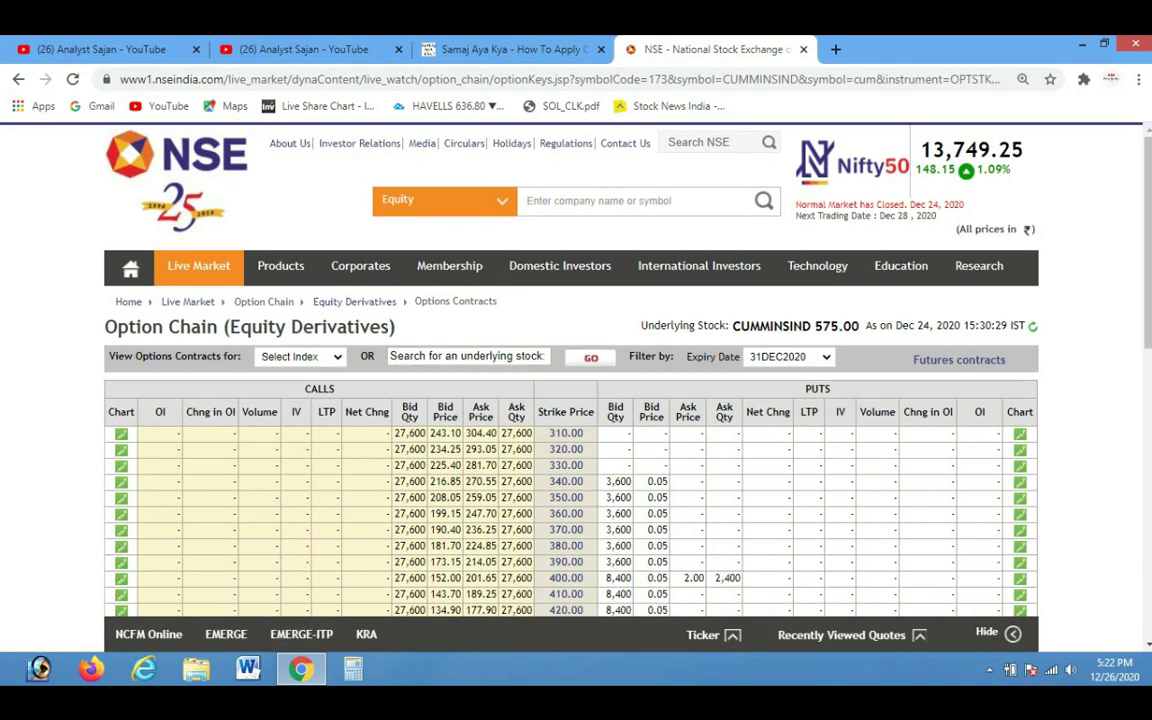
pyautogui.click(468, 356)
pyautogui.write('t')
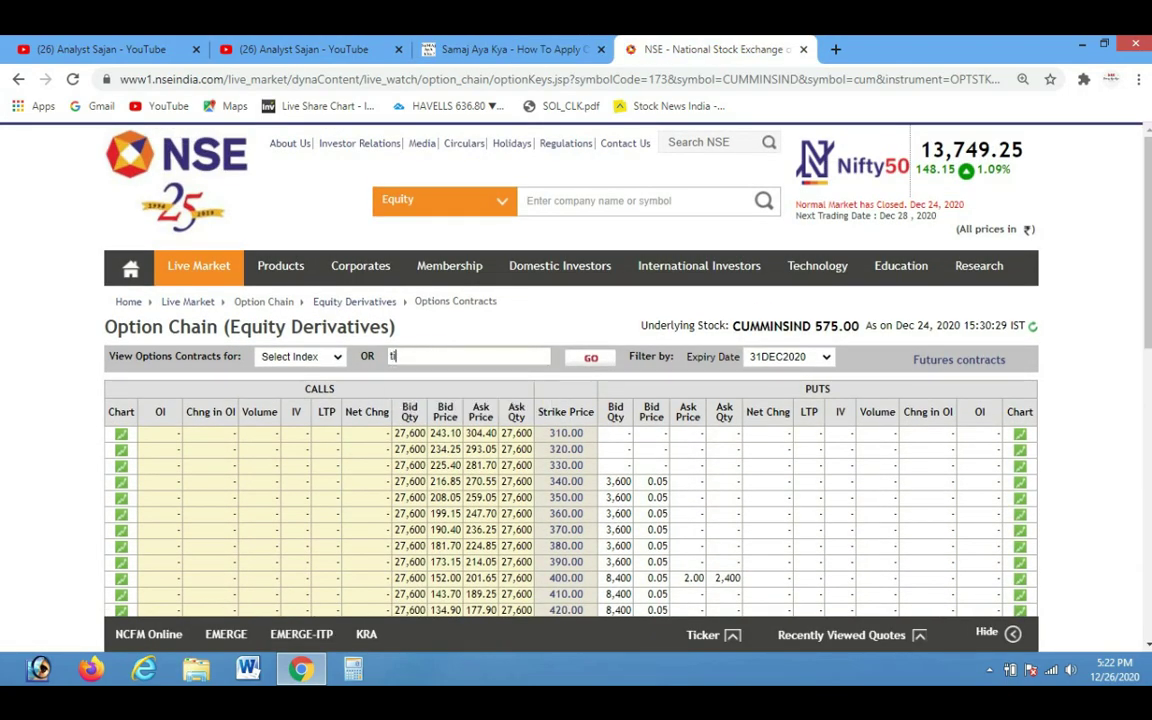
pyautogui.write('itan')
pyautogui.press('Return')
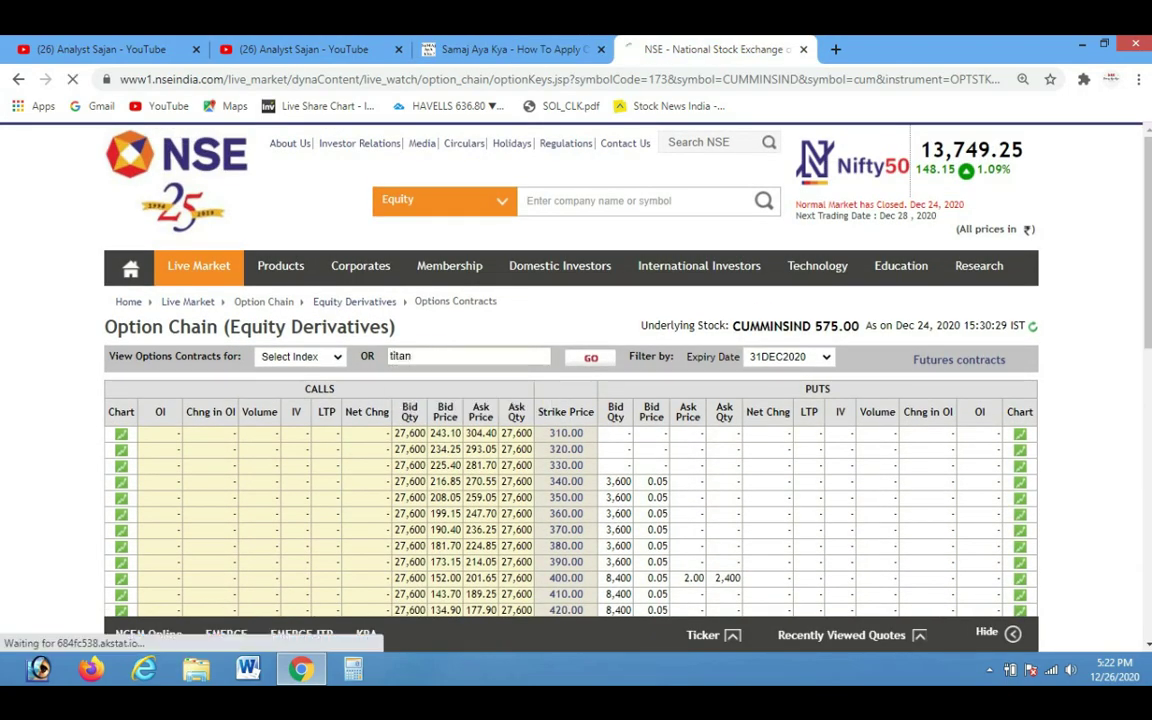
pyautogui.scroll(-15, 570, 400)
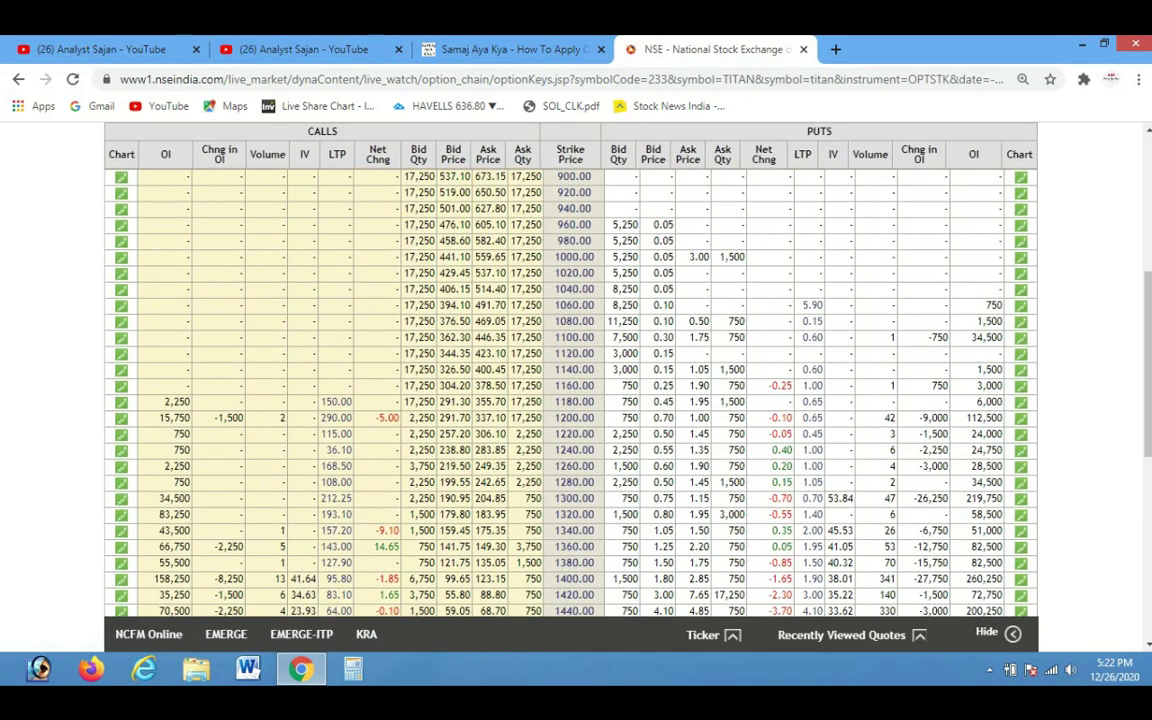
pyautogui.scroll(-1, 570, 400)
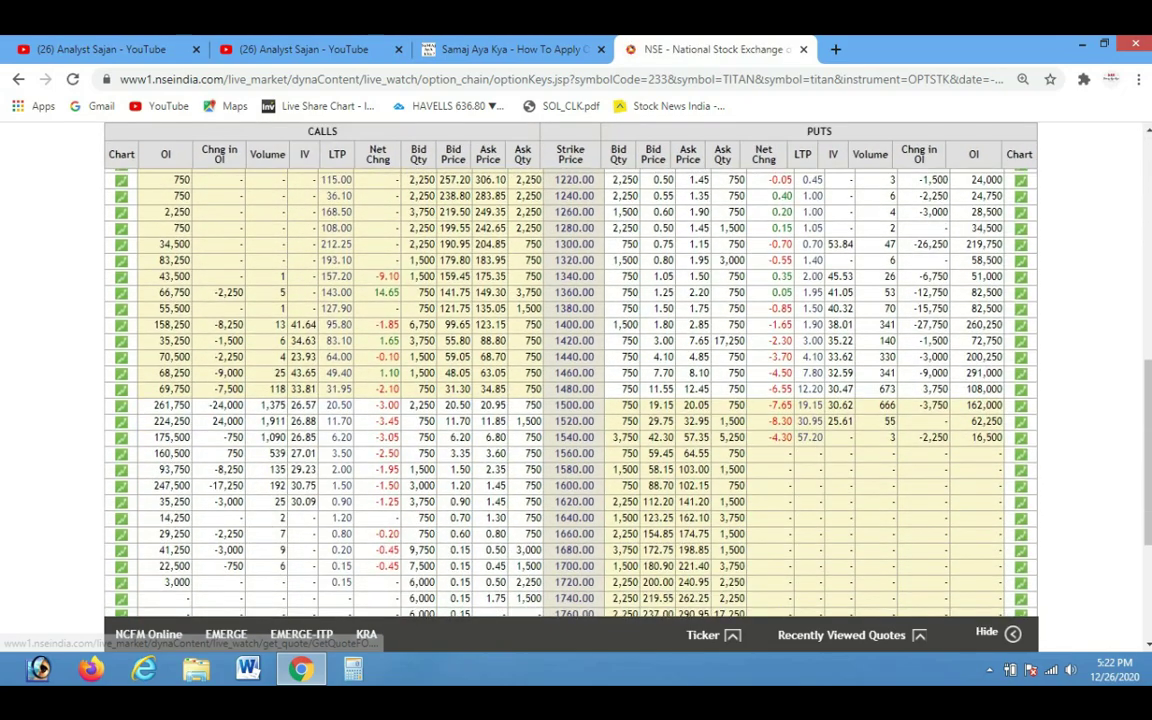
# Mark the 1500 and 1520 strikes, circle the 1500 call's change in OI, underline its volume, and clear the annotations
pyautogui.hotkey('ctrl', 'alt', 'd')
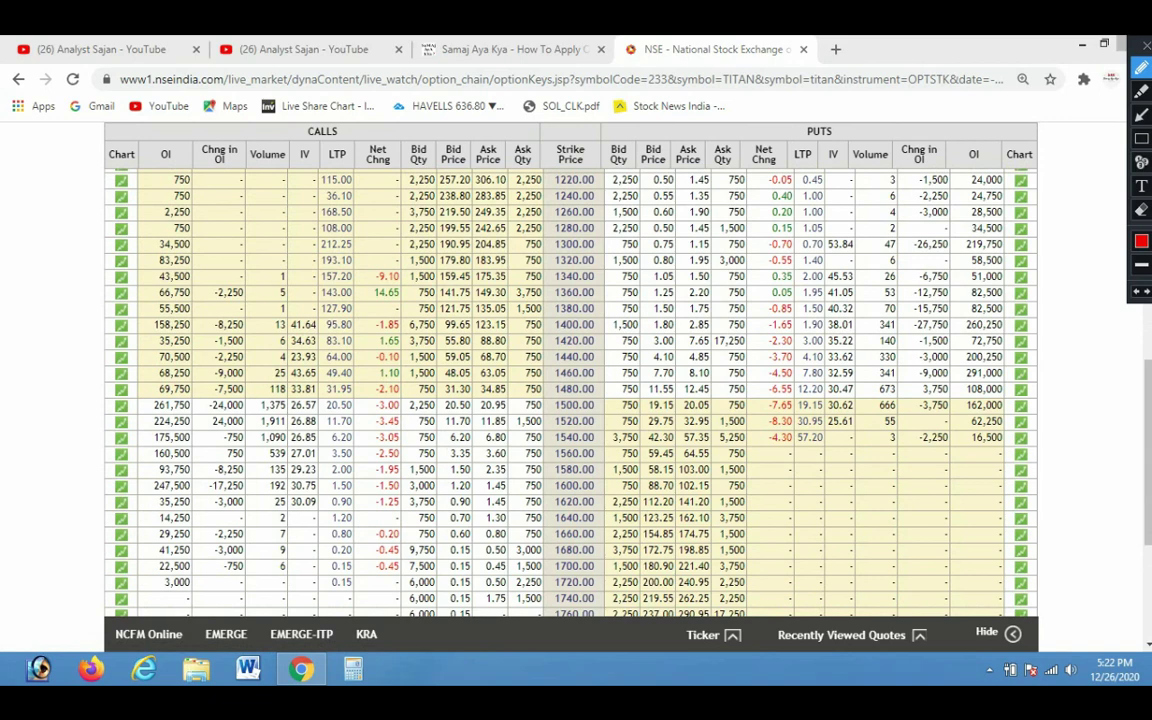
pyautogui.moveTo(589, 406); pyautogui.dragTo(643, 396)
pyautogui.moveTo(190, 405)
pyautogui.mouseDown()
pyautogui.moveTo(262, 376)
pyautogui.moveTo(208, 402)
pyautogui.moveTo(246, 392)
pyautogui.moveTo(323, 408)
pyautogui.mouseUp()
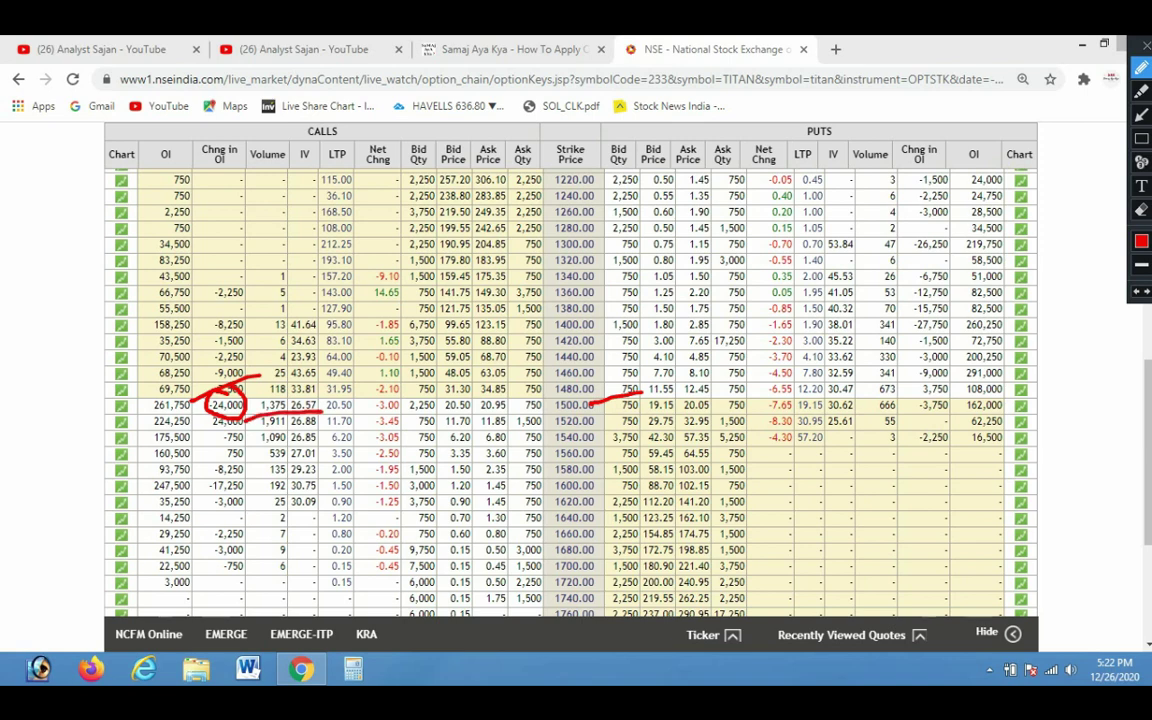
pyautogui.click(592, 424)
pyautogui.moveTo(597, 423); pyautogui.dragTo(682, 408)
pyautogui.moveTo(247, 404); pyautogui.dragTo(292, 387)
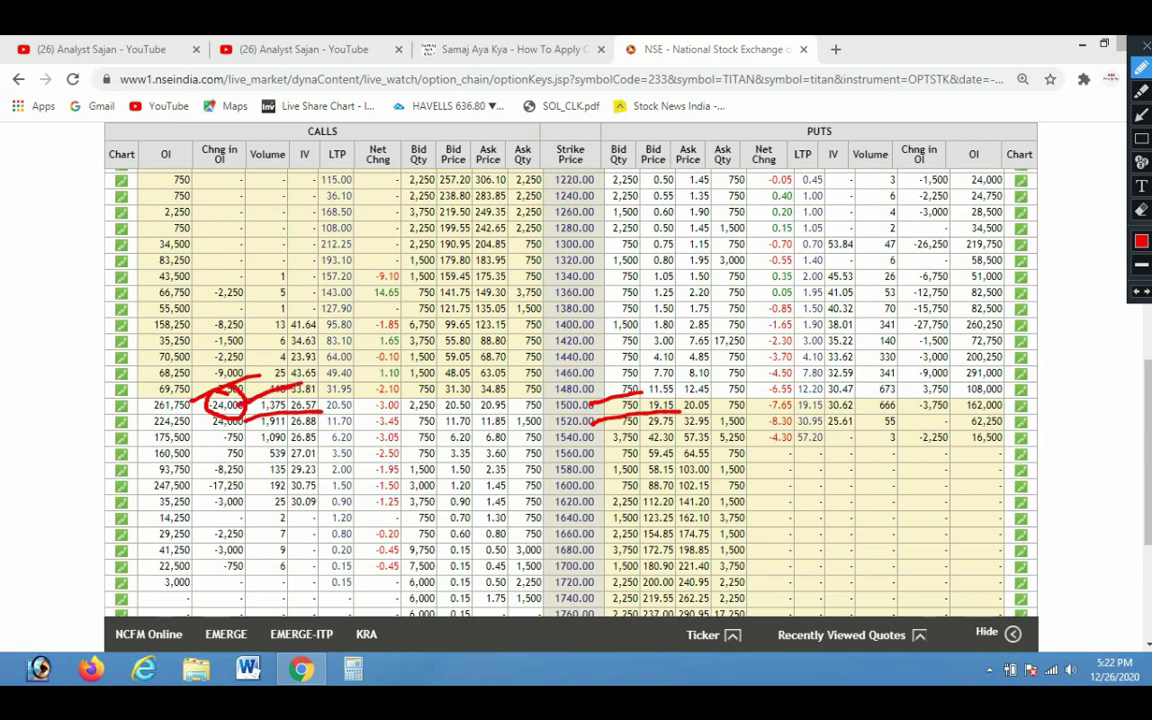
pyautogui.press('Escape')
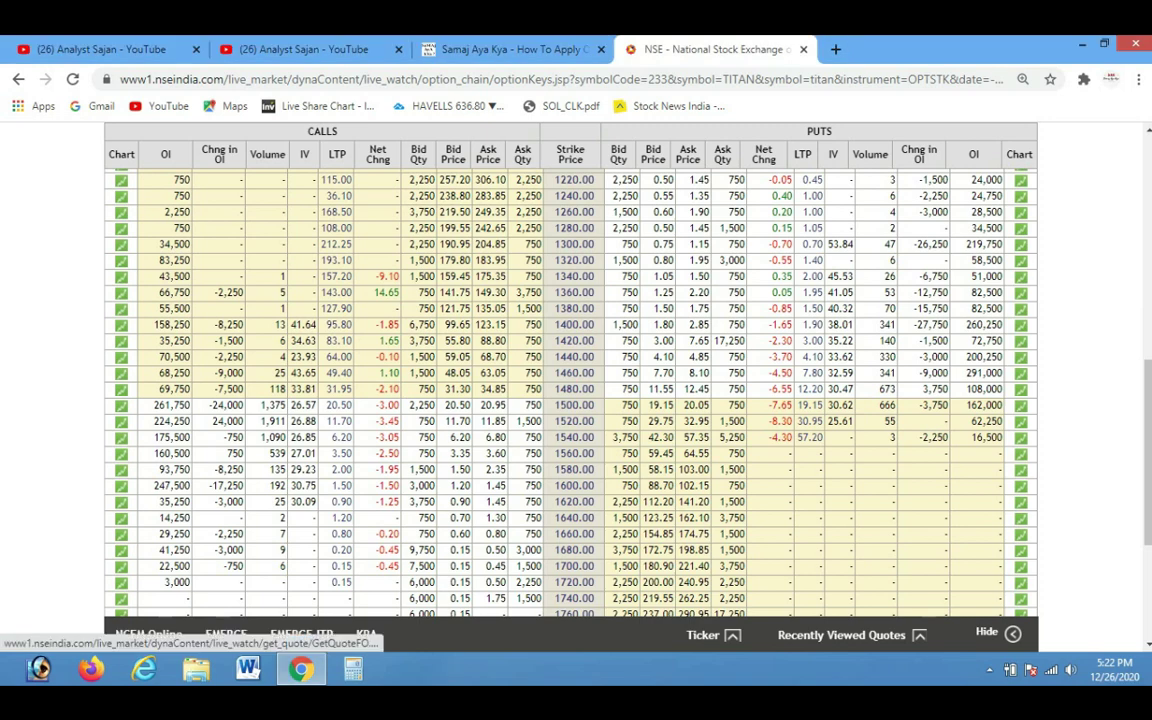
# Return to the Samaj Aya Kya calls table and mark TITAN's symbol, LTP and 1500 strike with repeated strokes
pyautogui.hotkey('ctrl', 'shift', 'Tab')
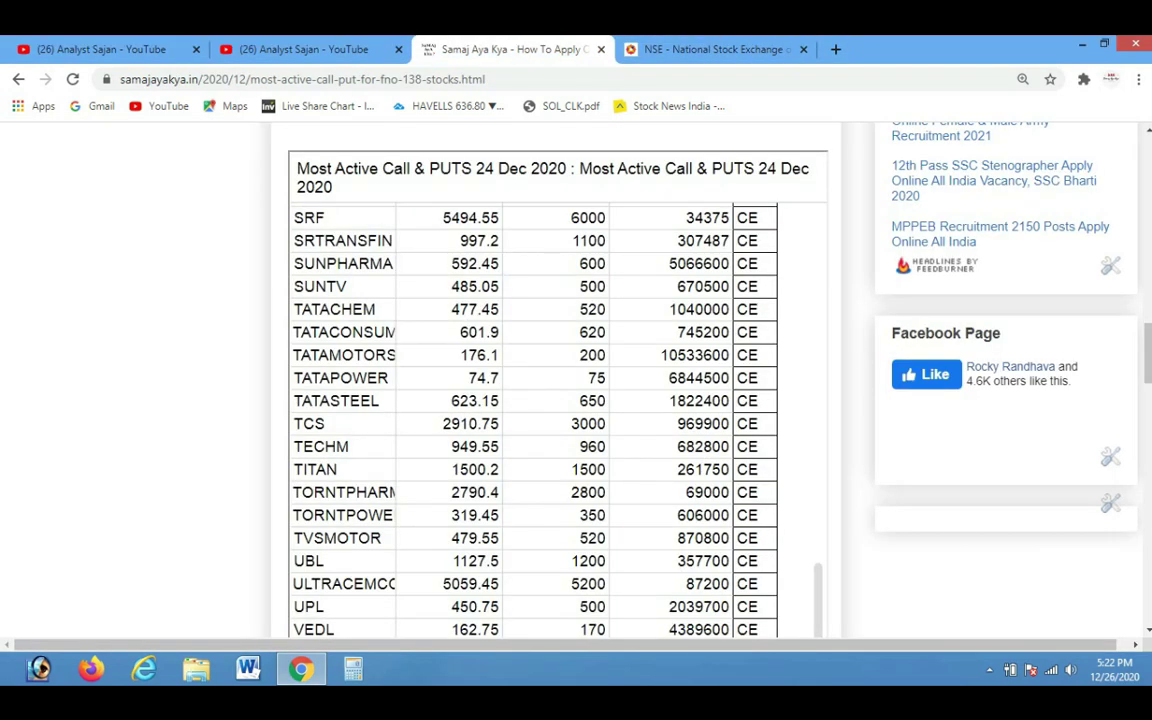
pyautogui.scroll(-2, 557, 420)
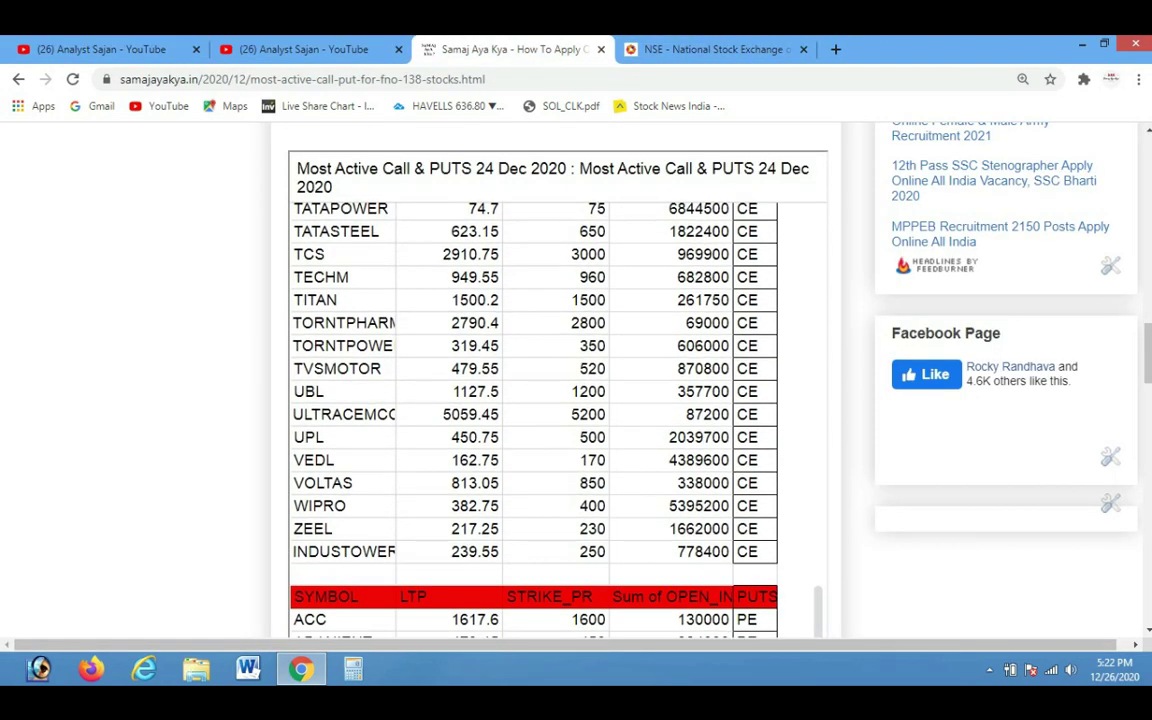
pyautogui.hotkey('ctrl', 'alt', 'd')
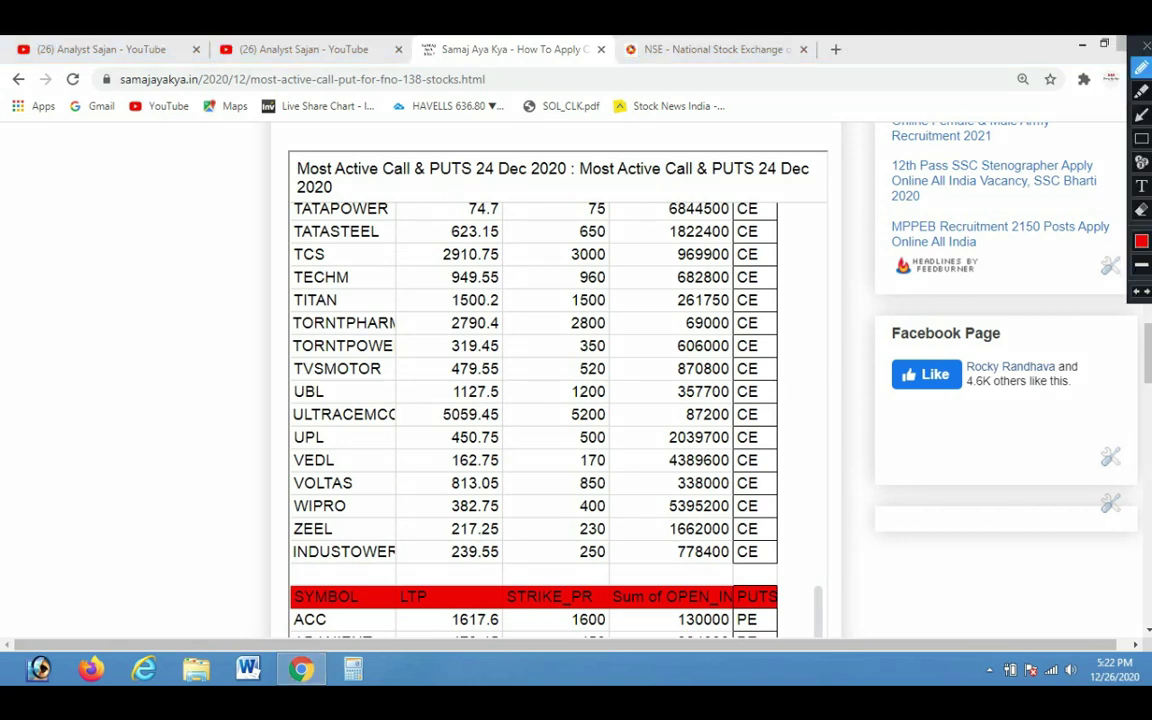
pyautogui.moveTo(446, 305); pyautogui.dragTo(392, 321)
pyautogui.moveTo(556, 308); pyautogui.dragTo(489, 324)
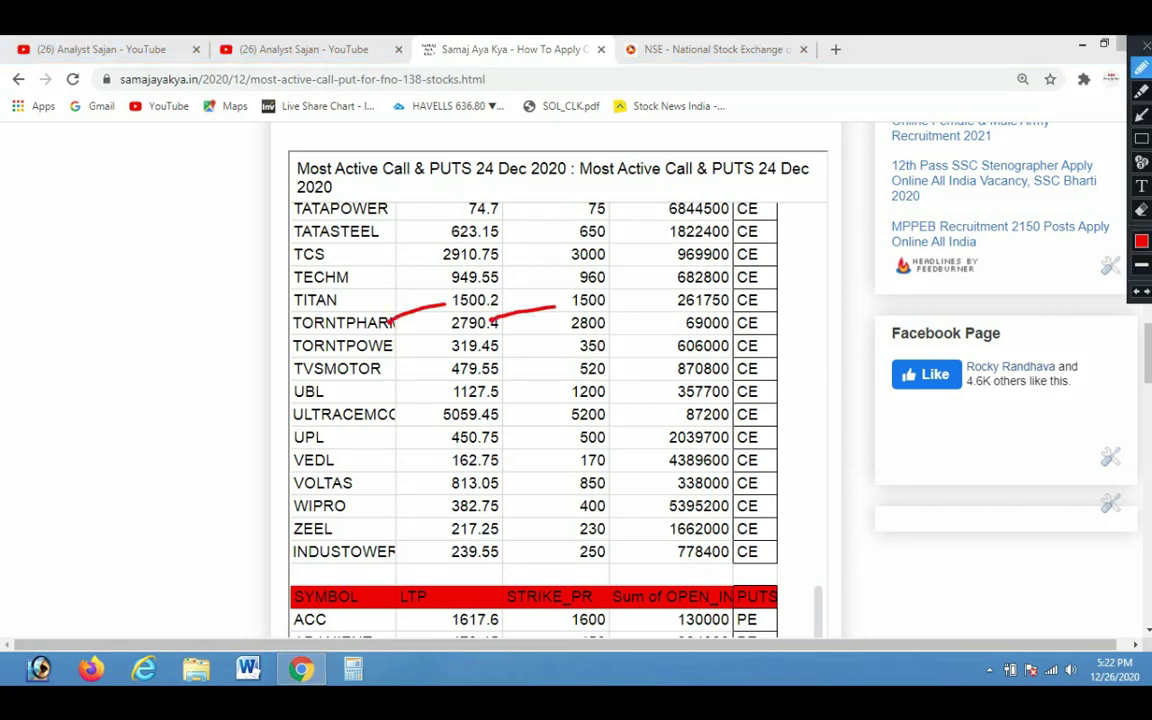
pyautogui.moveTo(678, 303); pyautogui.dragTo(603, 323)
pyautogui.moveTo(664, 283); pyautogui.dragTo(601, 316)
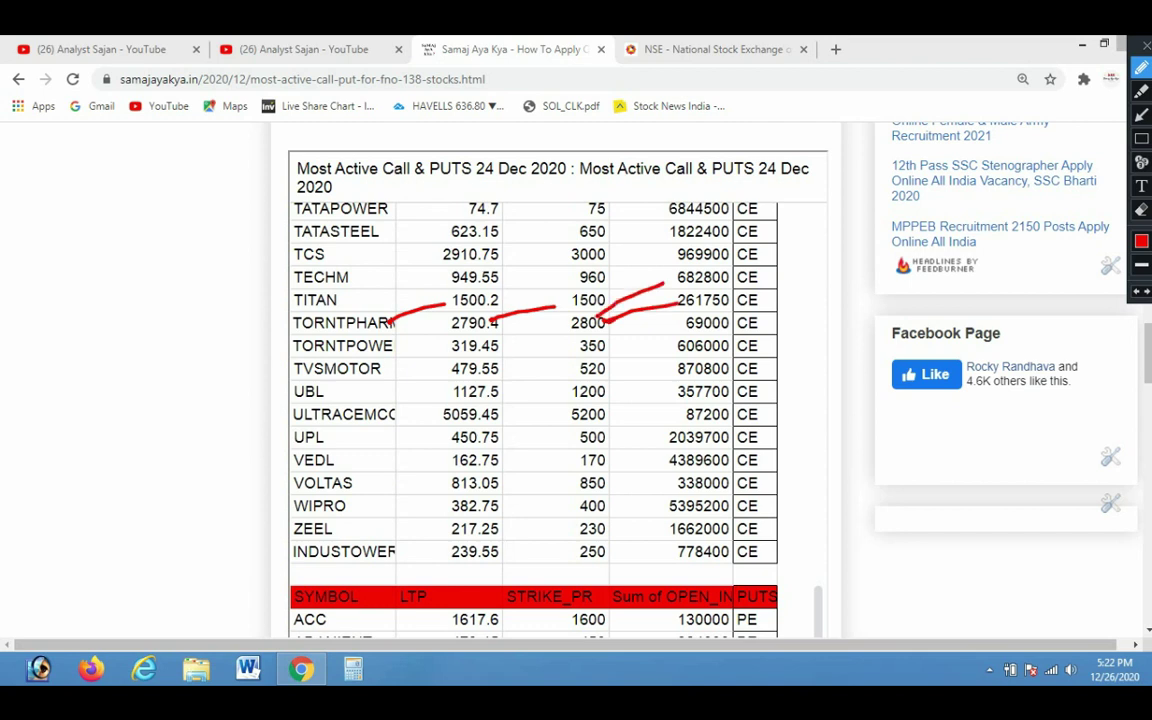
pyautogui.moveTo(650, 281); pyautogui.dragTo(594, 307)
# Handwrite a number beside TITAN's row, emphasize its strike again, mark UPL's 500 strike, and clear all annotations
pyautogui.moveTo(680, 358); pyautogui.dragTo(727, 395)
pyautogui.moveTo(718, 338)
pyautogui.mouseDown()
pyautogui.moveTo(763, 366)
pyautogui.moveTo(743, 354)
pyautogui.mouseUp()
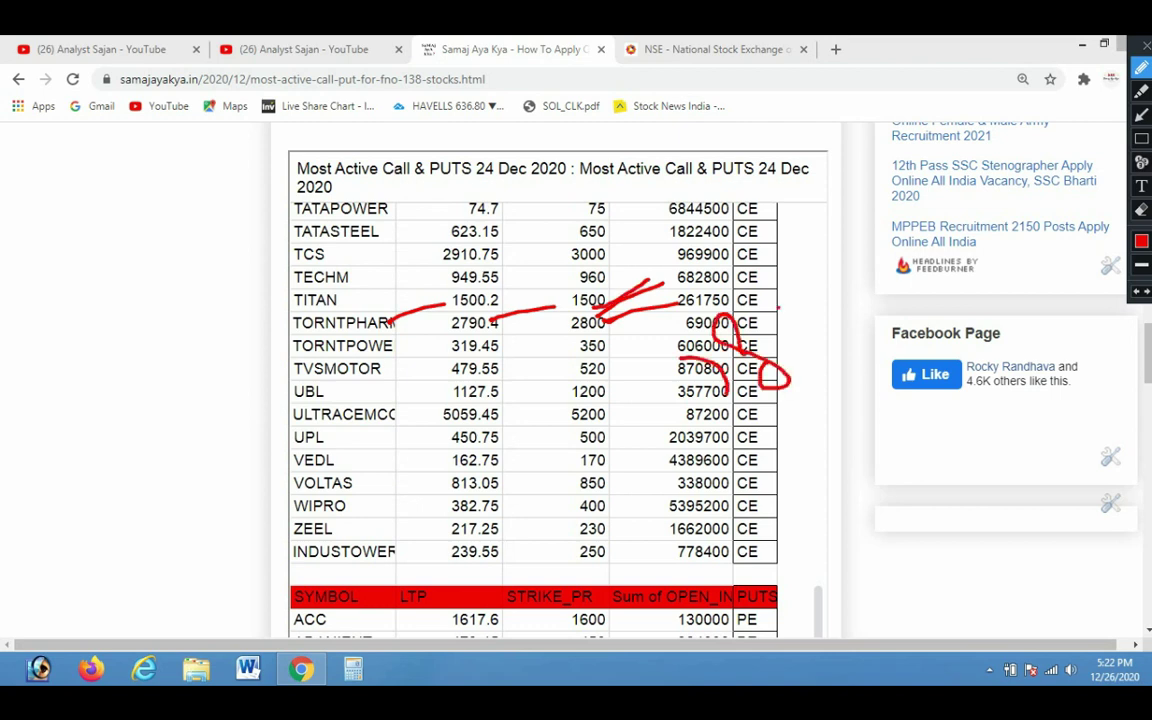
pyautogui.moveTo(779, 308); pyautogui.dragTo(841, 322)
pyautogui.moveTo(663, 342)
pyautogui.mouseDown()
pyautogui.moveTo(723, 411)
pyautogui.moveTo(784, 415)
pyautogui.mouseUp()
pyautogui.moveTo(855, 293)
pyautogui.mouseDown()
pyautogui.moveTo(882, 330)
pyautogui.moveTo(874, 290)
pyautogui.mouseUp()
pyautogui.moveTo(700, 280); pyautogui.dragTo(604, 313)
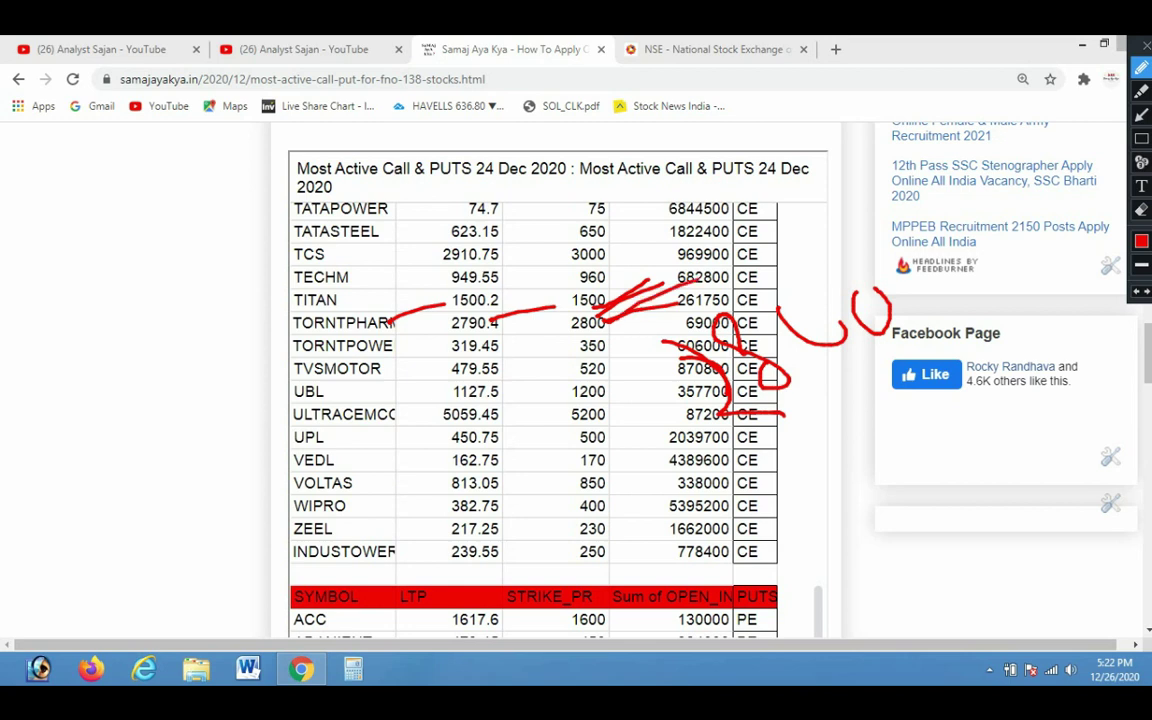
pyautogui.moveTo(699, 289); pyautogui.dragTo(606, 319)
pyautogui.moveTo(595, 445); pyautogui.dragTo(646, 436)
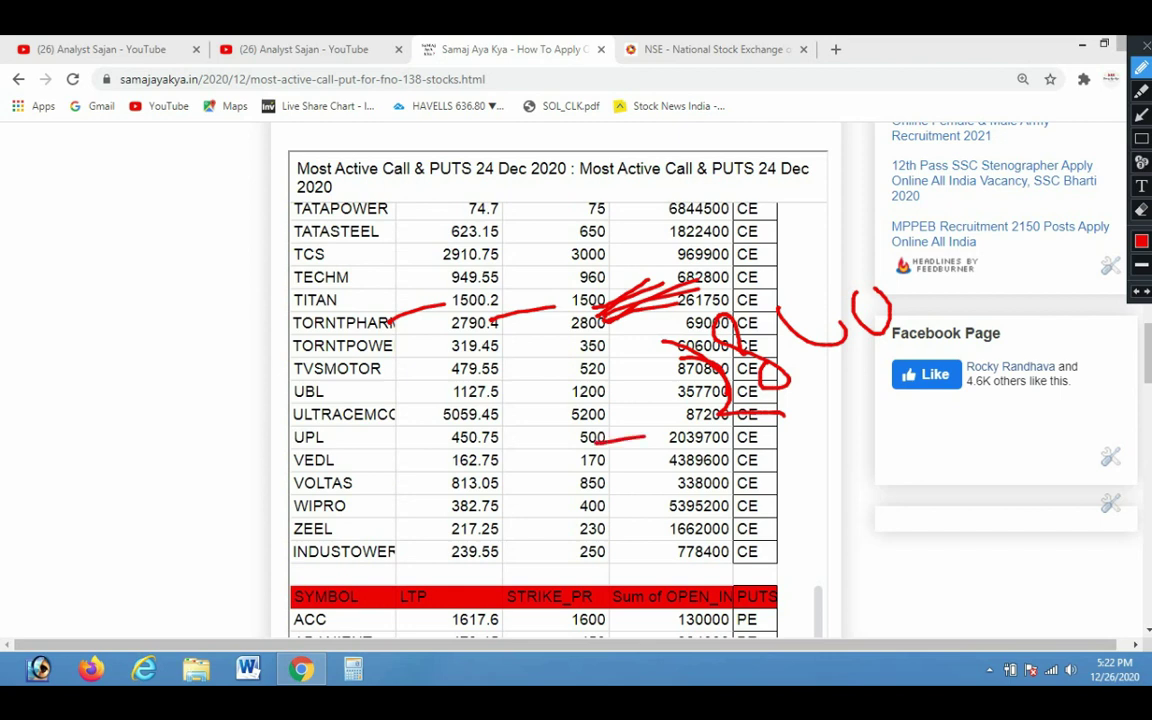
pyautogui.press('Escape')
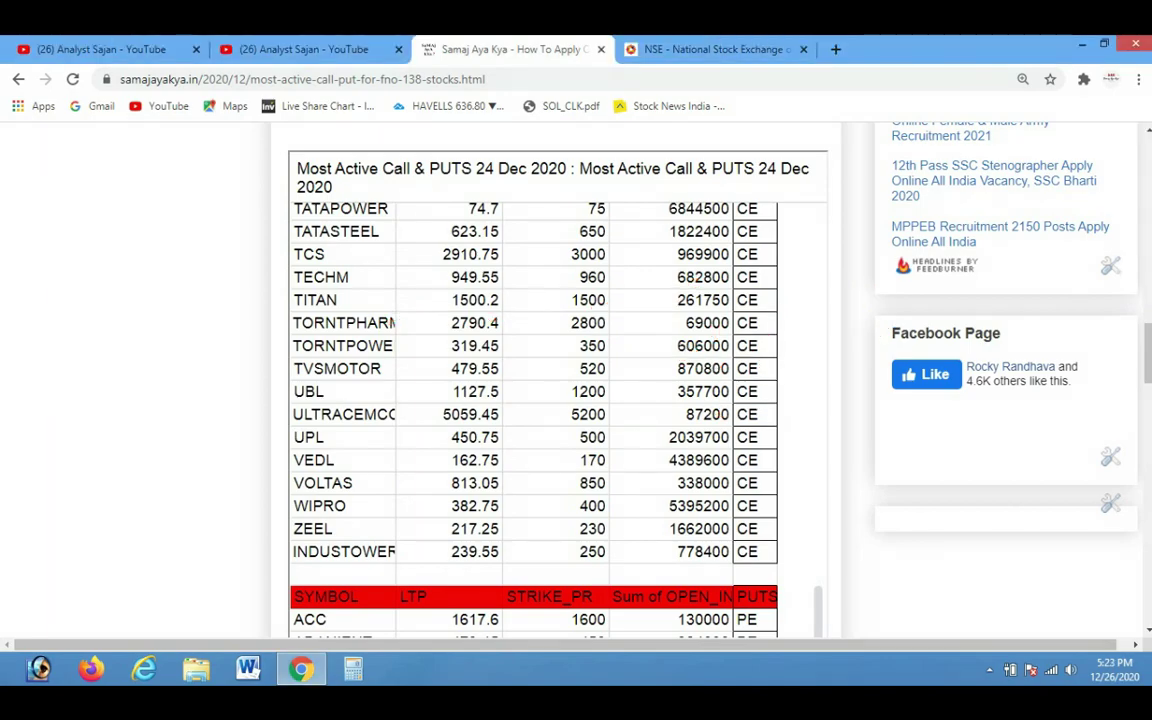
# Highlight the page's web address and go back up the article to the embedded option chain videos
pyautogui.click(303, 79)
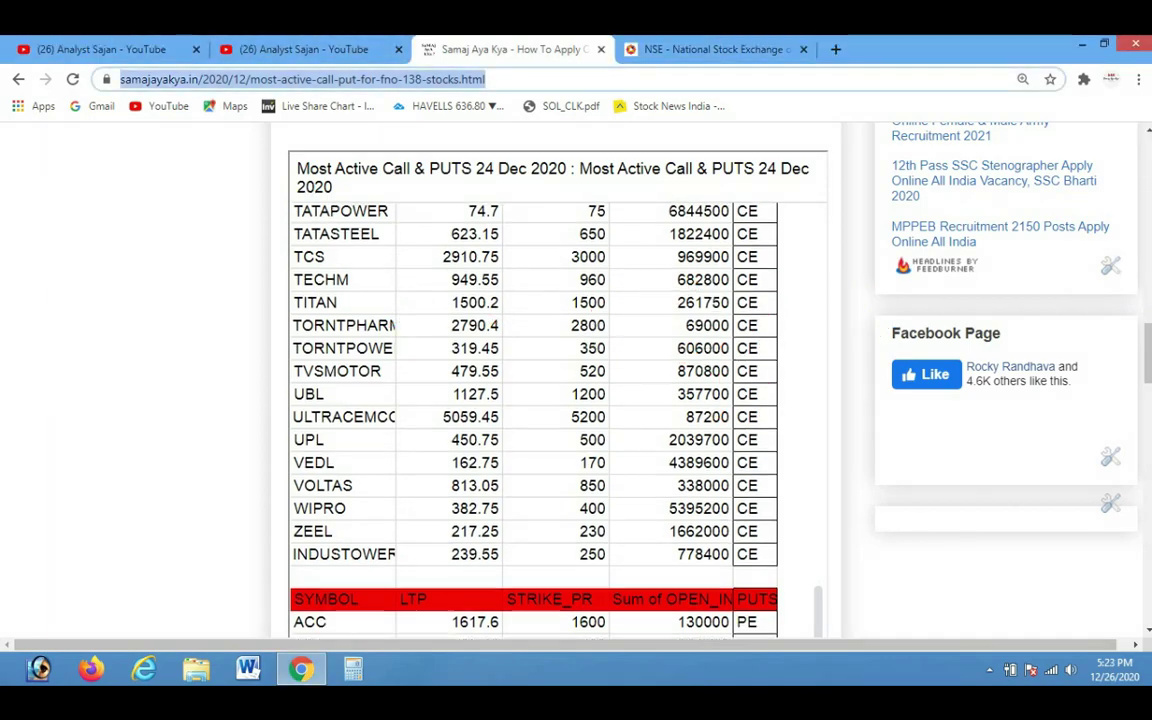
pyautogui.scroll(6, 535, 400)
pyautogui.scroll(20, 535, 420)
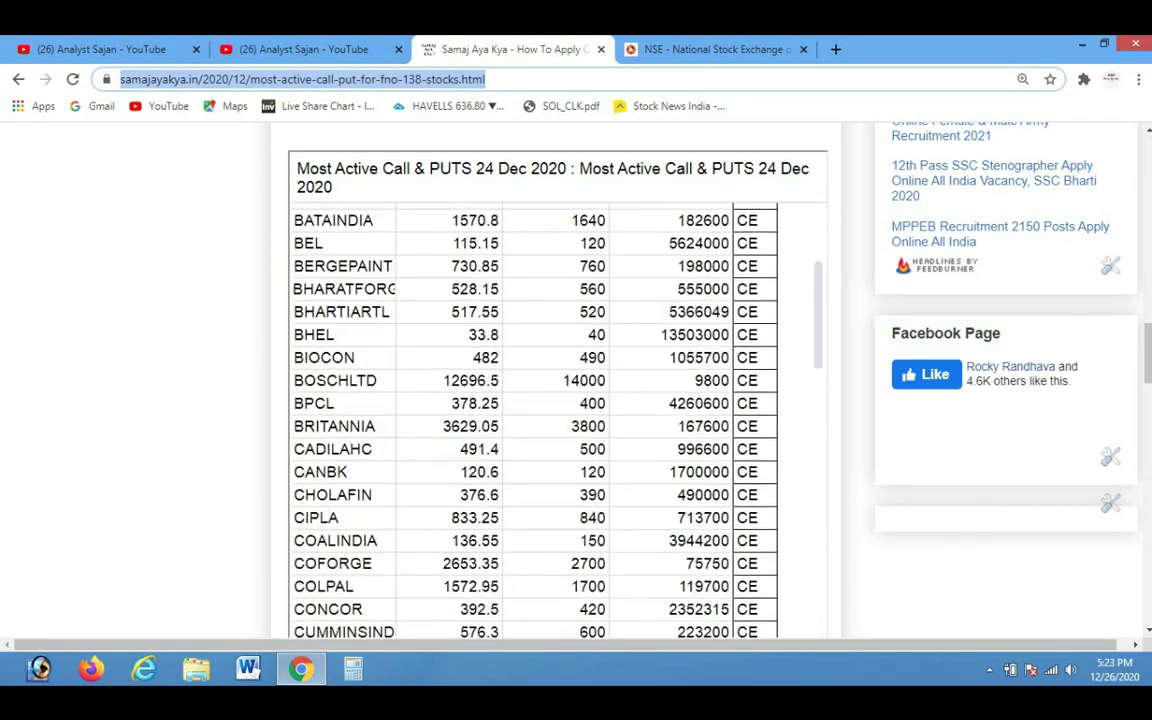
pyautogui.scroll(10, 492, 219)
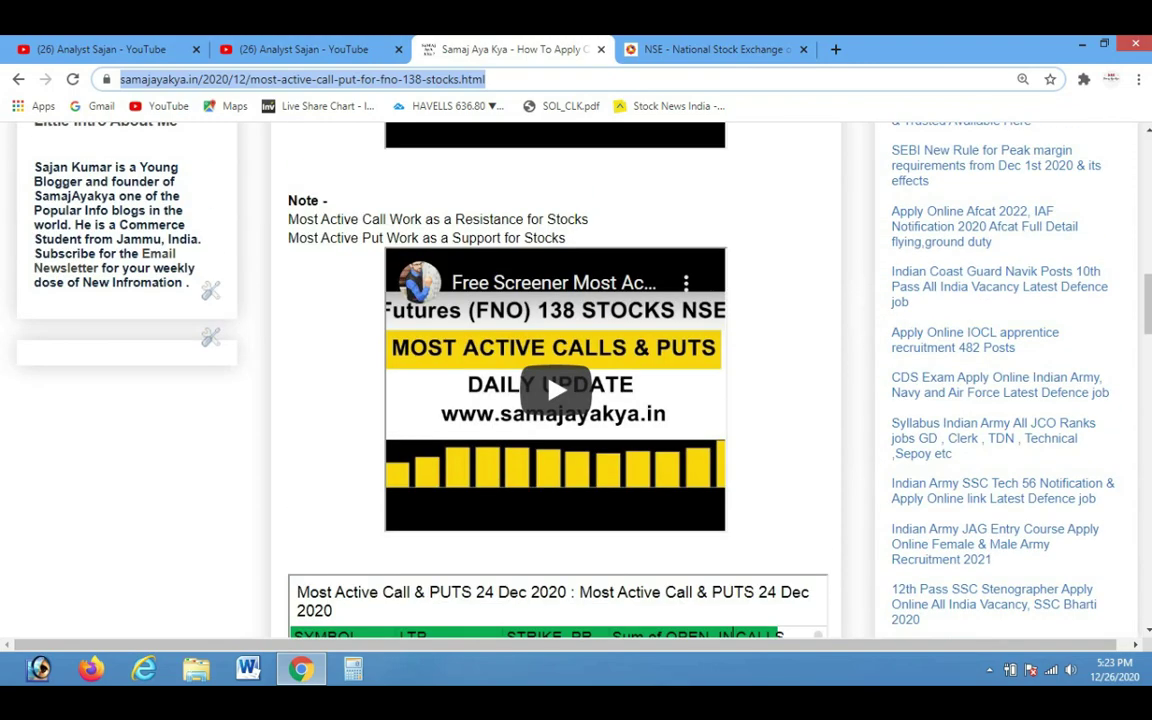
pyautogui.scroll(5, 492, 219)
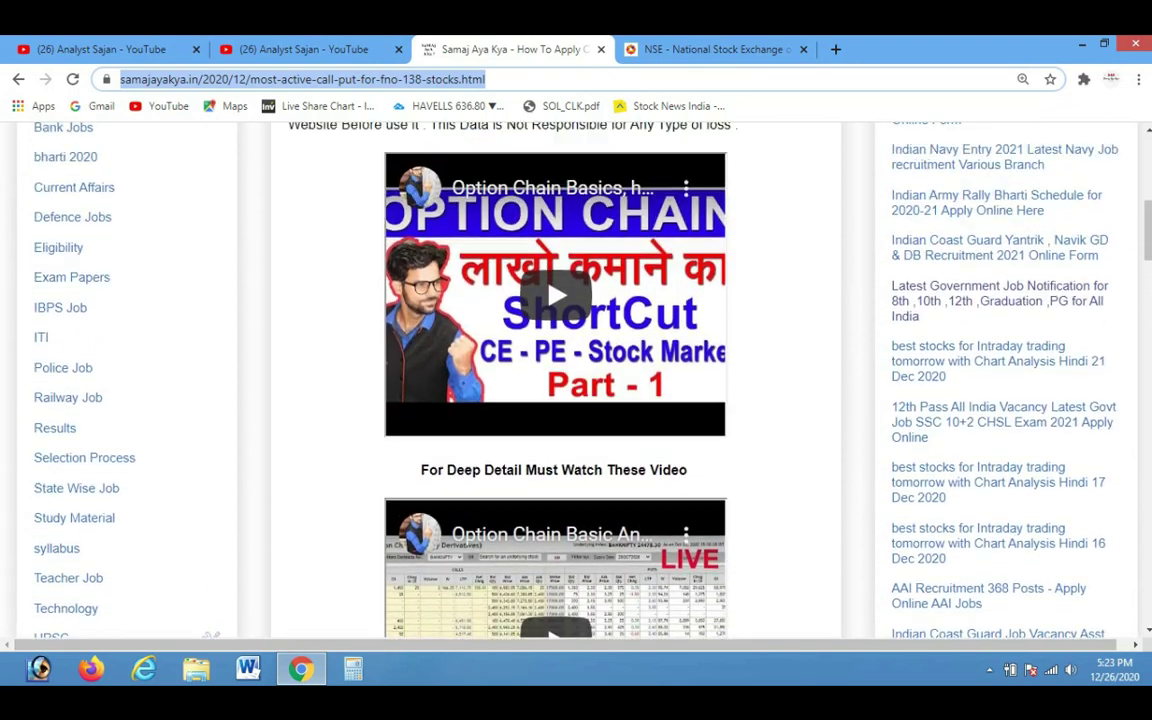
# Mark the two embedded option chain videos, clear the marks, and return to the article's introduction
pyautogui.moveTo(772, 405); pyautogui.dragTo(822, 377)
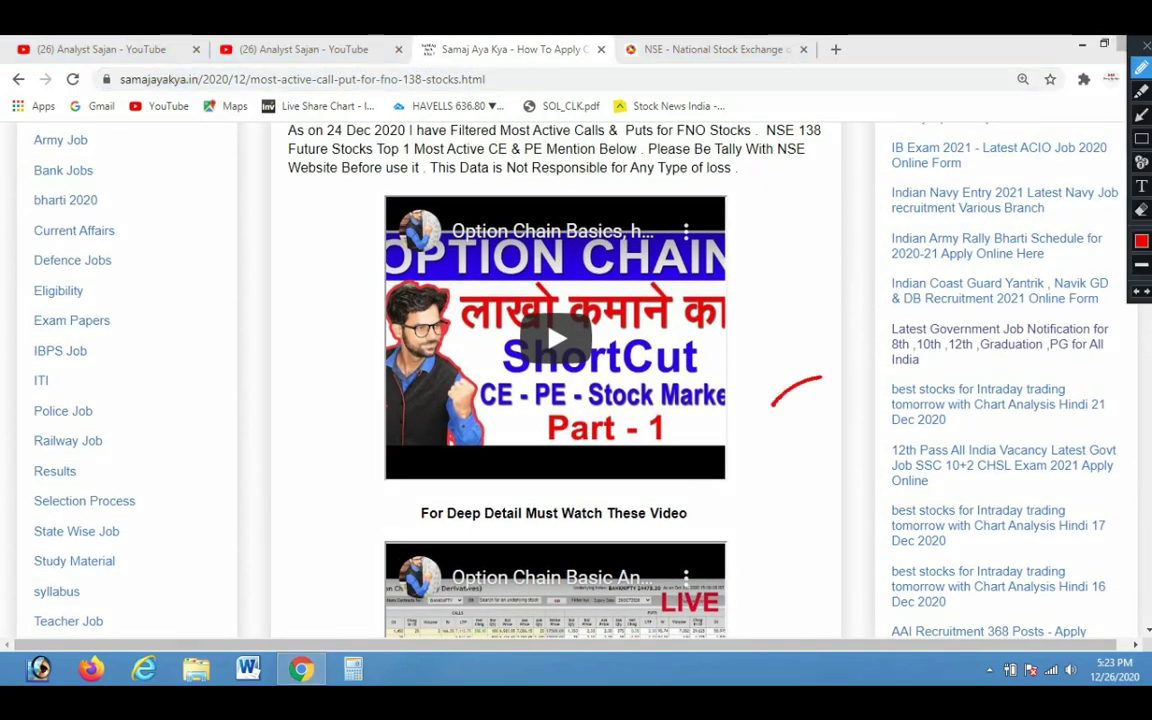
pyautogui.moveTo(754, 565); pyautogui.dragTo(793, 531)
pyautogui.press('Escape')
pyautogui.scroll(6, 640, 400)
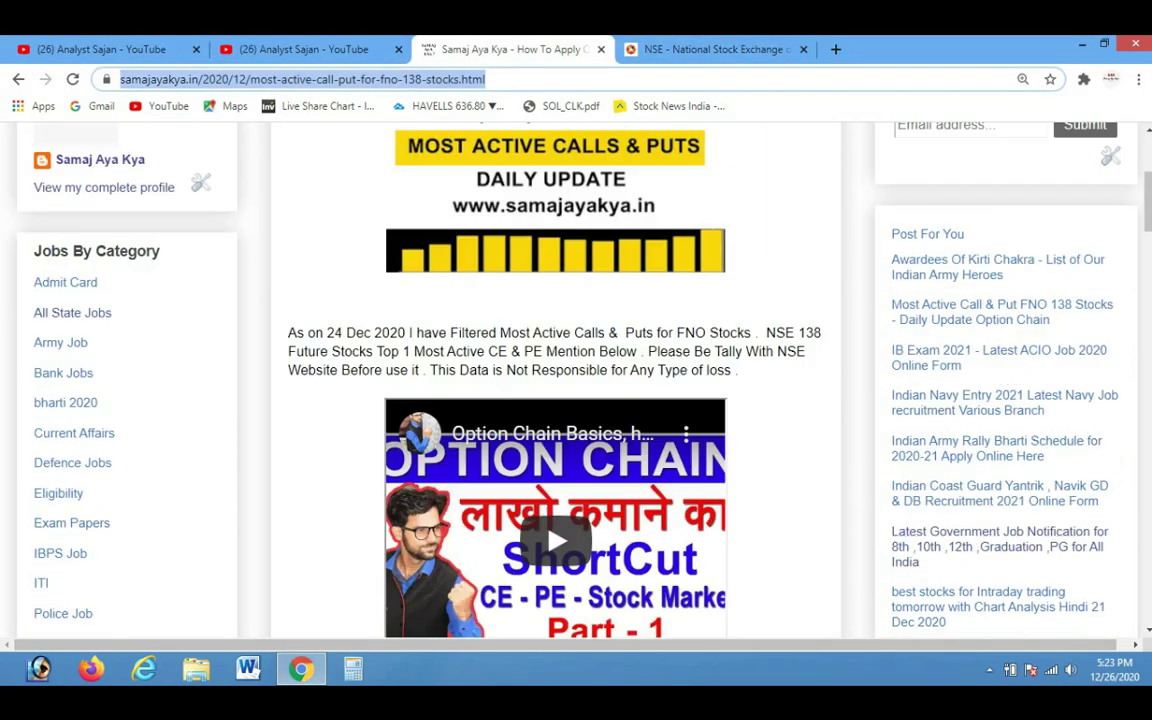
# Switch to the YouTube channel's playlists page, and go on to its uploaded videos page
pyautogui.click(304, 49)
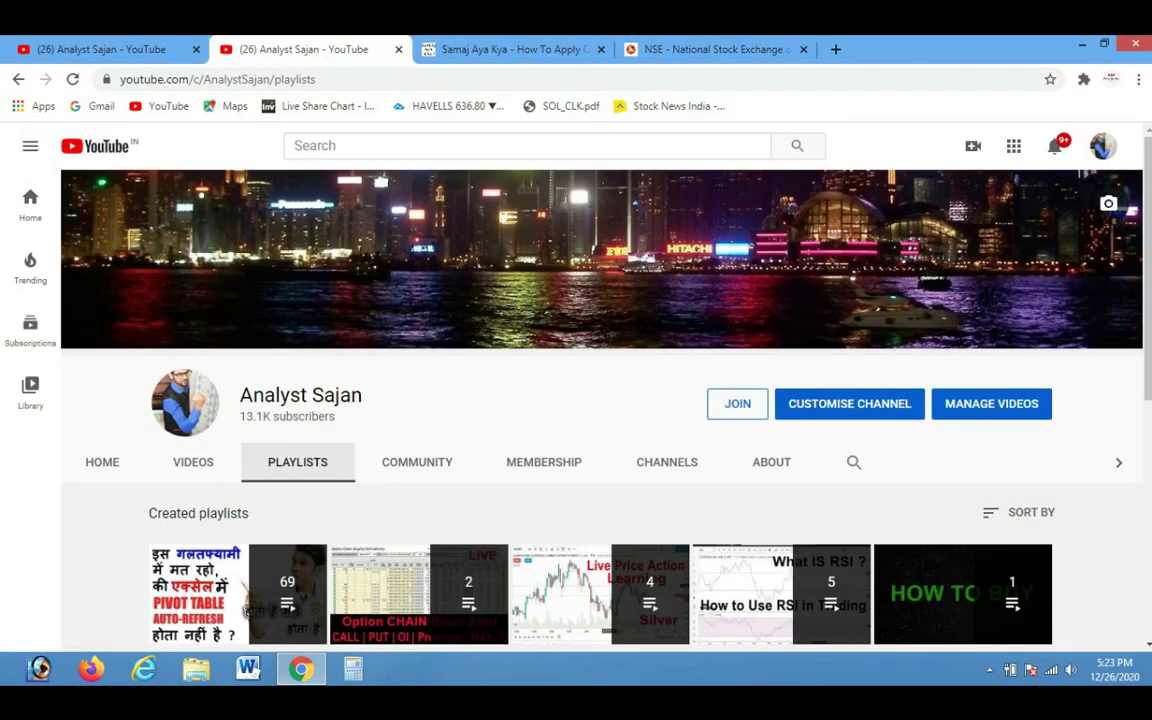
pyautogui.hotkey('ctrl', 'shift', 'Tab')
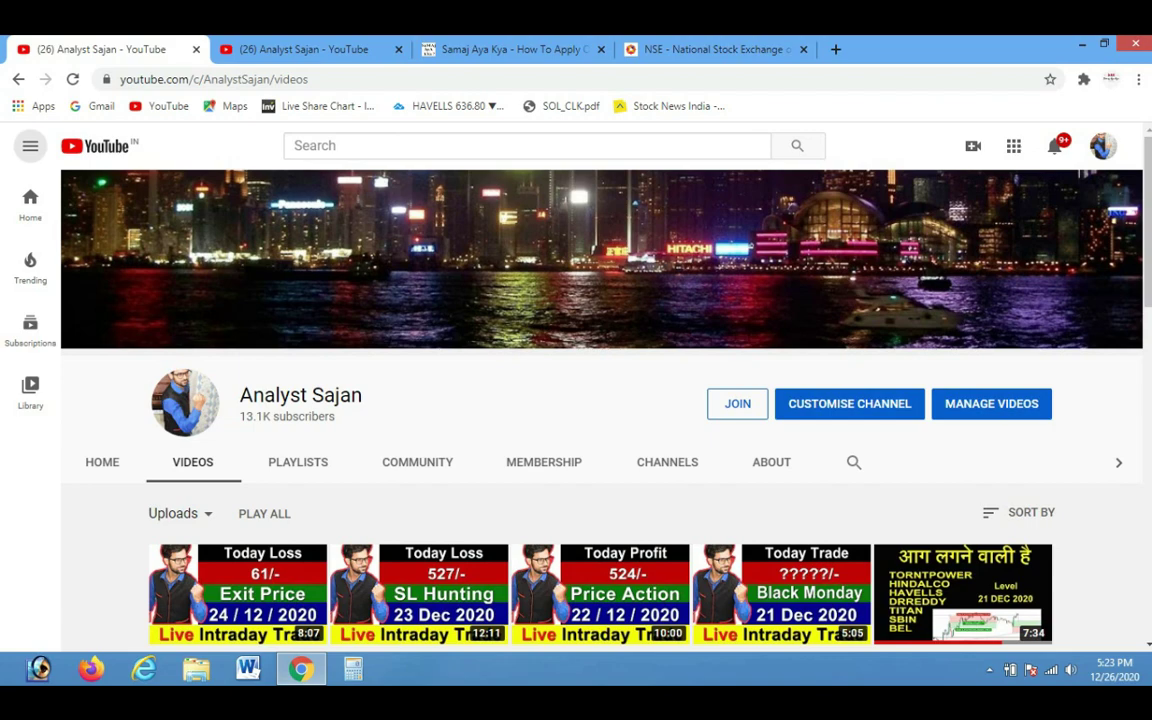
pyautogui.scroll(-3, 576, 400)
pyautogui.scroll(3, 576, 400)
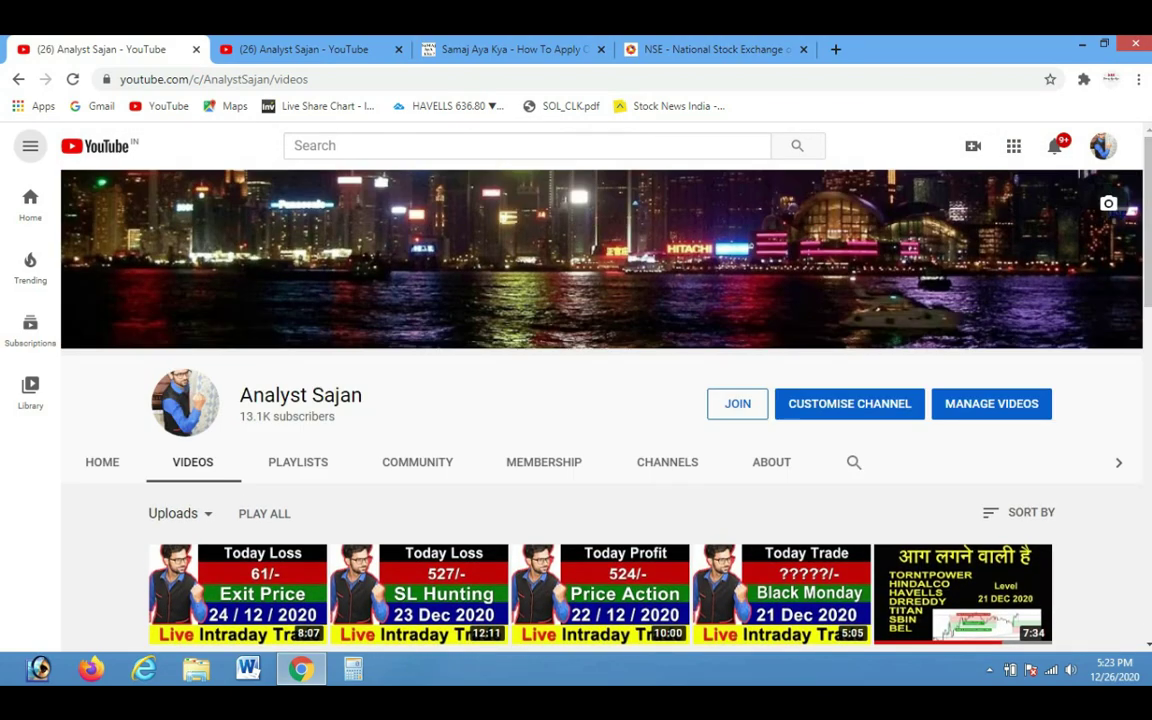